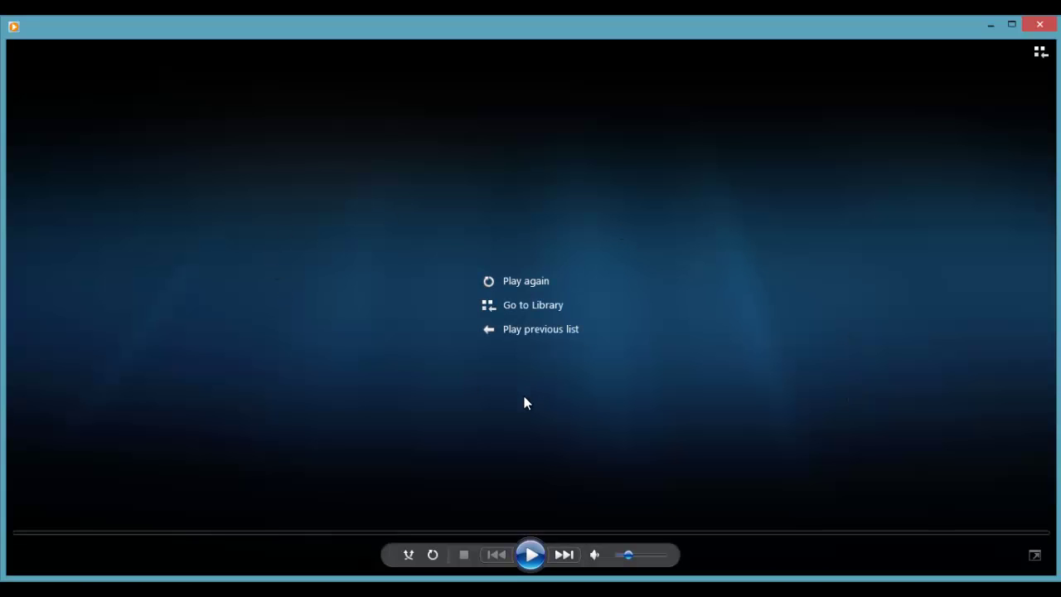
- Play the Pistol Shooting Test video and pause it at the muzzle flash to examine the finished effect
{"action": "left_click", "coordinate": [544, 283]}
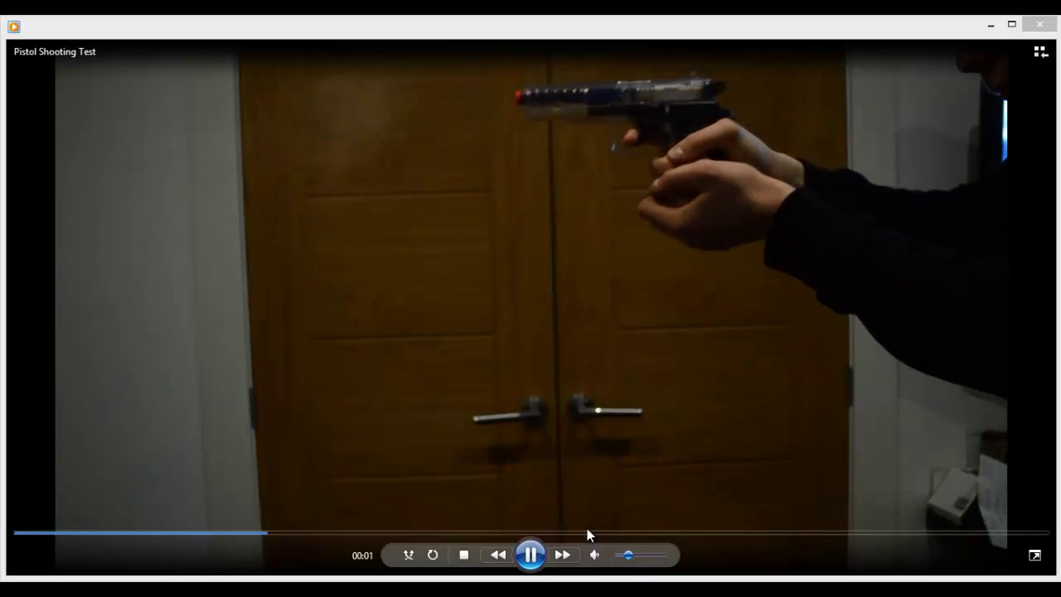
{"action": "left_click", "coordinate": [530, 555]}
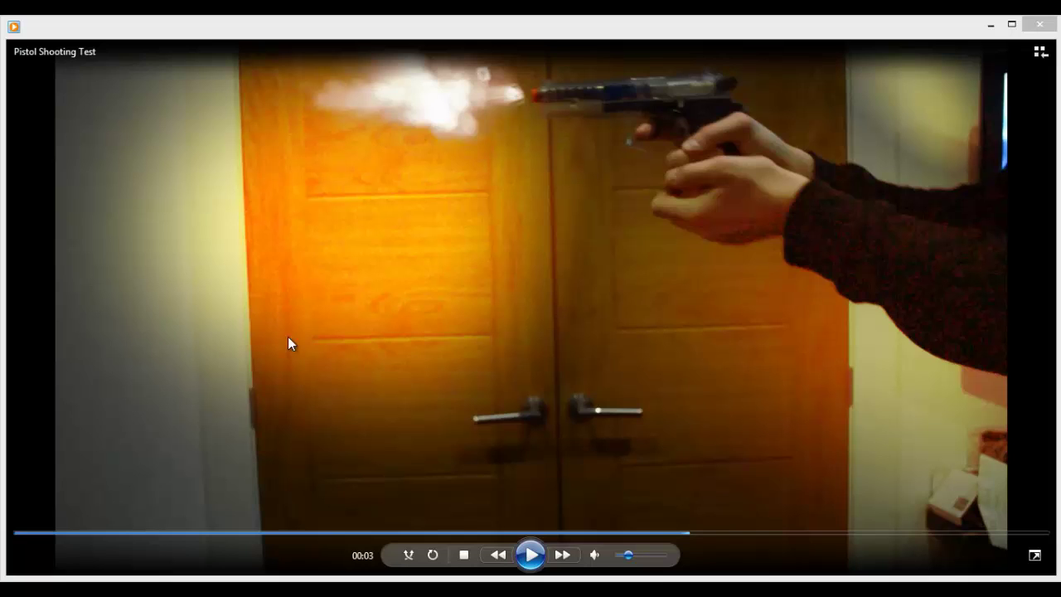
{"action": "left_click", "coordinate": [530, 554]}
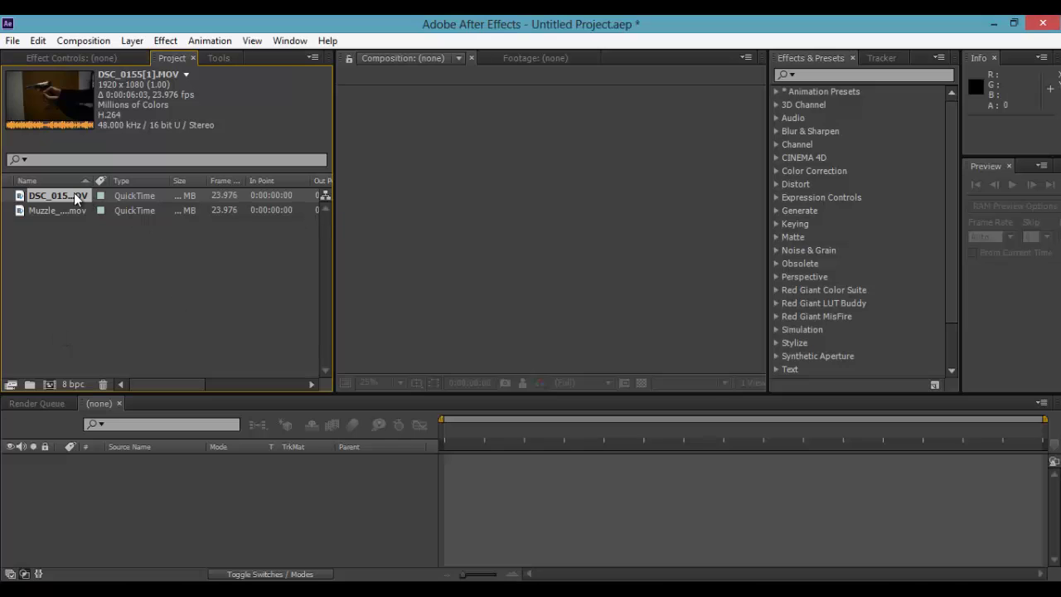
- In After Effects, create a composition from DSC_0155[1].MOV and trim the start of its layer to 0:00:01:08
{"action": "left_click_drag", "start_coordinate": [74, 193], "coordinate": [53, 383]}
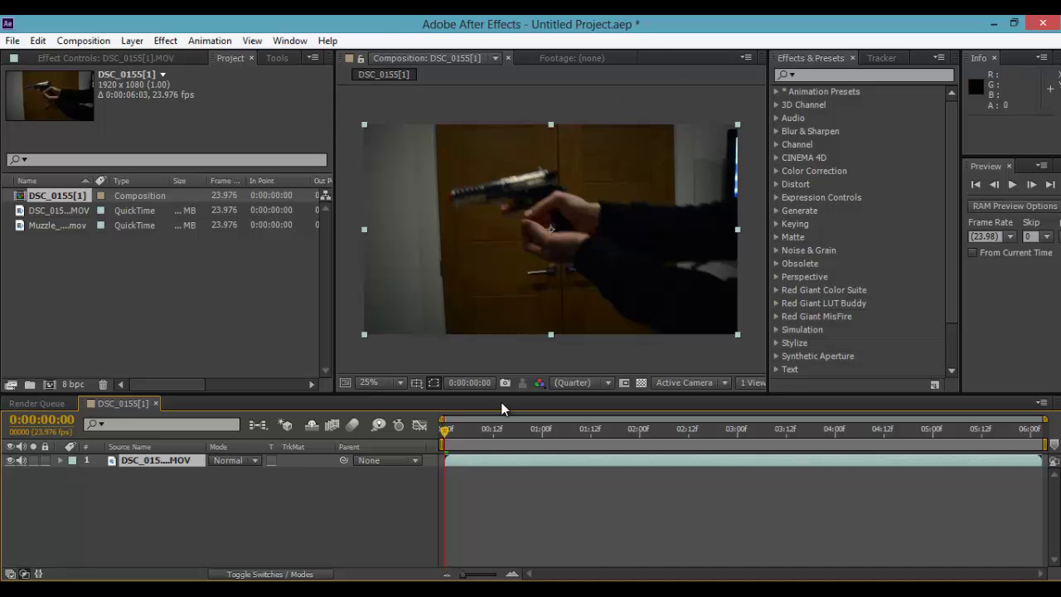
{"action": "left_click_drag", "start_coordinate": [444, 440], "coordinate": [574, 433]}
{"action": "left_click_drag", "start_coordinate": [448, 460], "coordinate": [574, 462]}
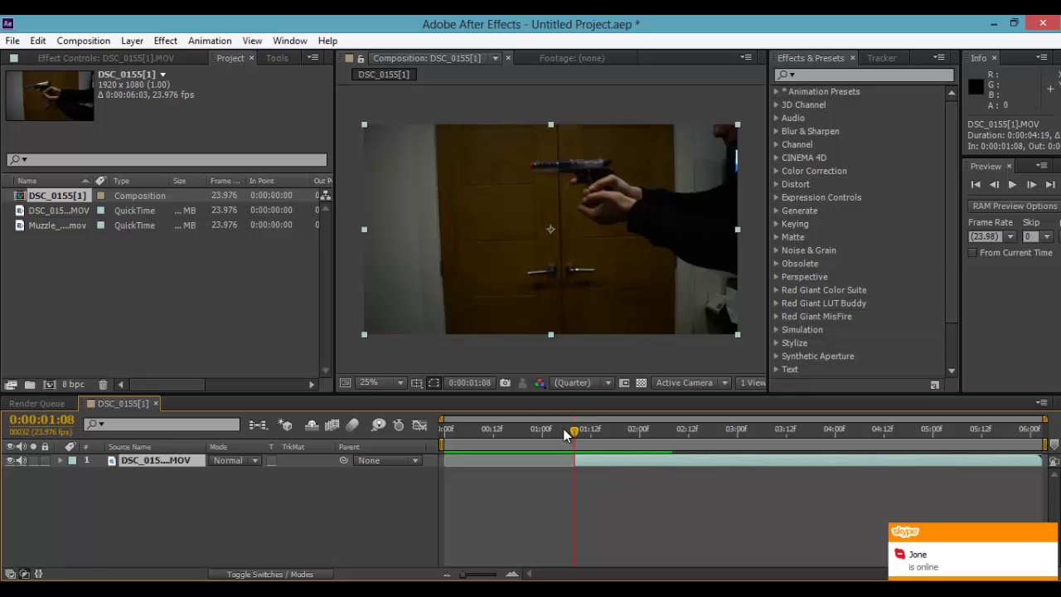
- Shift the trimmed pistol clip so that it starts at 0:00:00:00 in the timeline
{"action": "key", "text": "Home"}
{"action": "left_click_drag", "start_coordinate": [582, 460], "coordinate": [478, 463]}
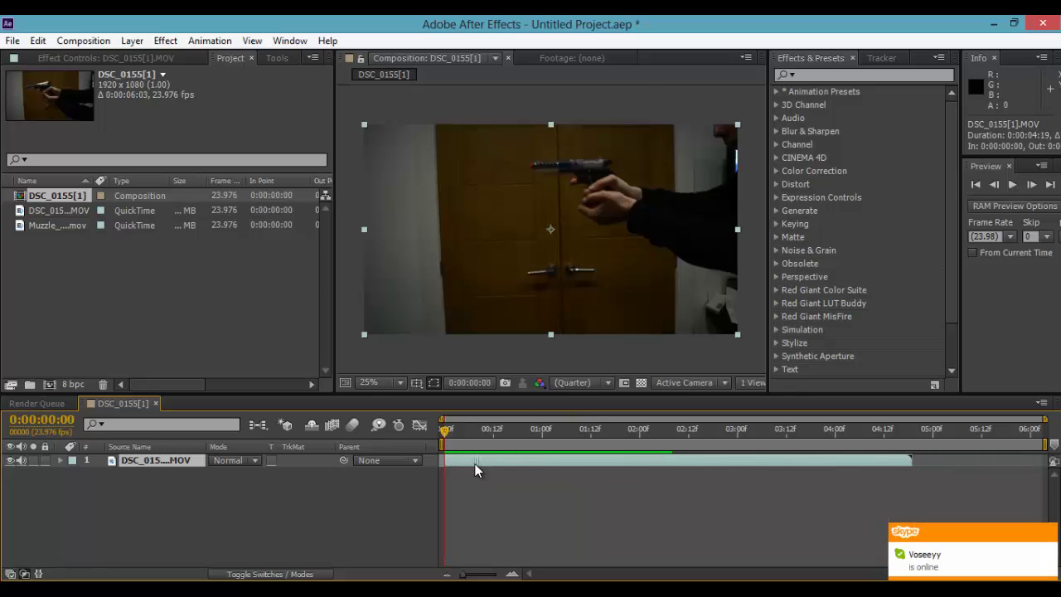
{"action": "mouse_move", "coordinate": [466, 574]}
{"action": "left_mouse_down"}
{"action": "mouse_move", "coordinate": [524, 576]}
{"action": "mouse_move", "coordinate": [458, 576]}
{"action": "left_mouse_up"}
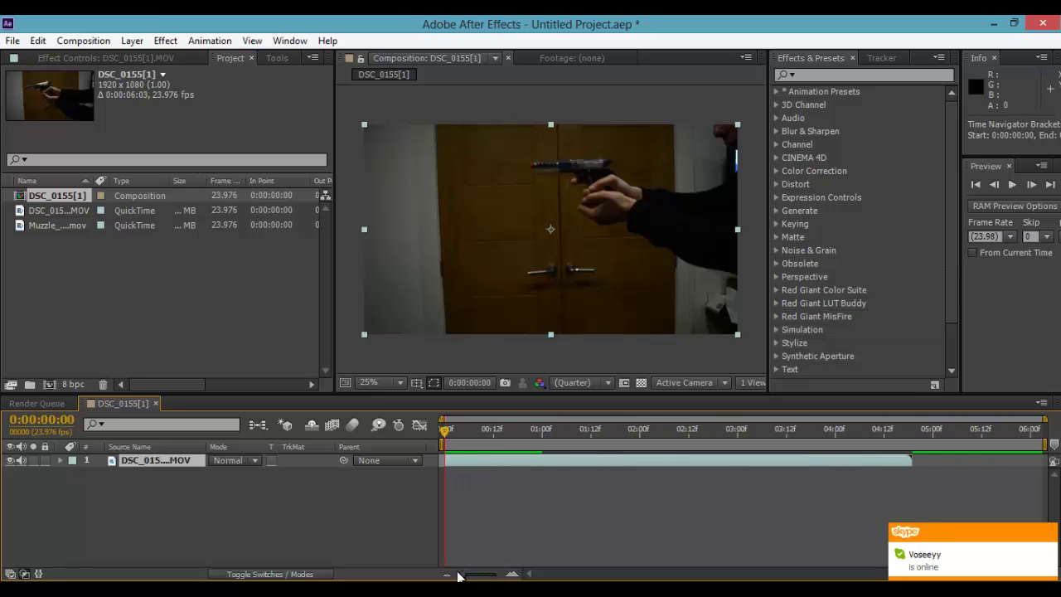
- Preview the pistol clip and trim its end at 0:00:02:03
{"action": "left_click", "coordinate": [1011, 186]}
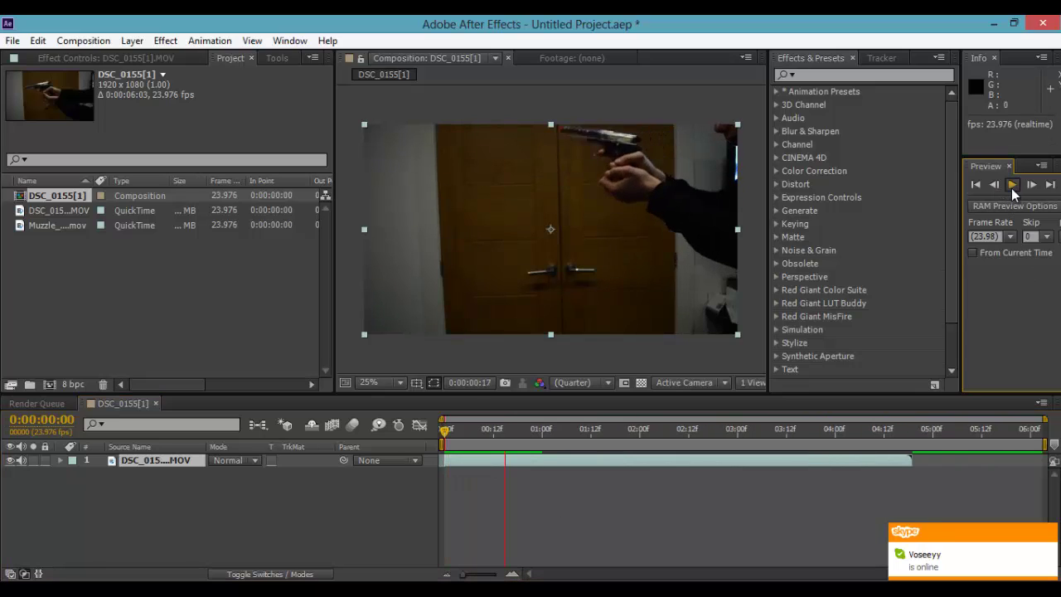
{"action": "left_click", "coordinate": [1011, 186]}
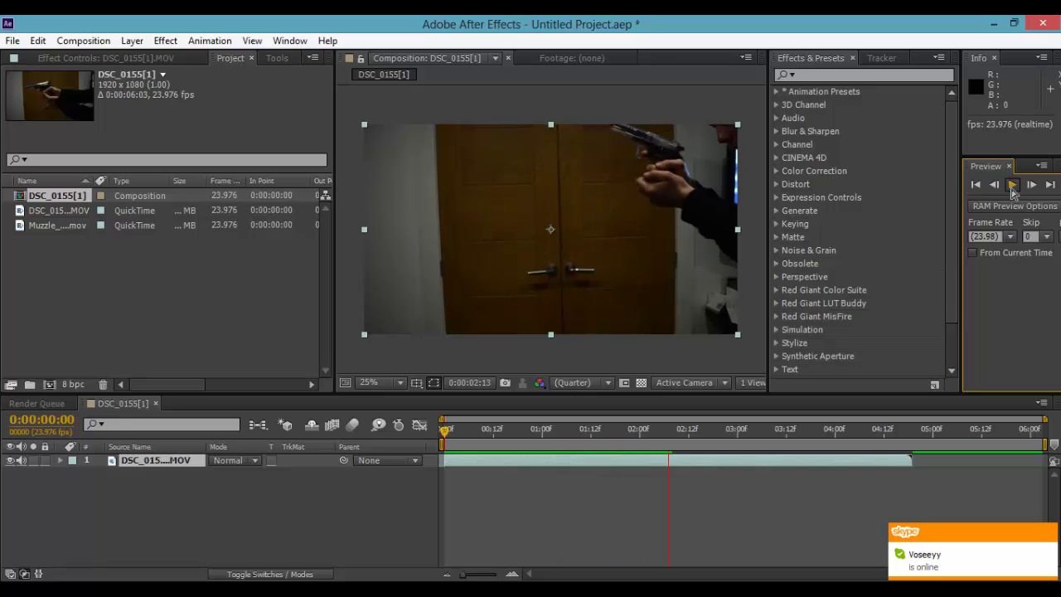
{"action": "left_click_drag", "start_coordinate": [694, 432], "coordinate": [655, 435]}
{"action": "key", "text": "alt+bracketright"}
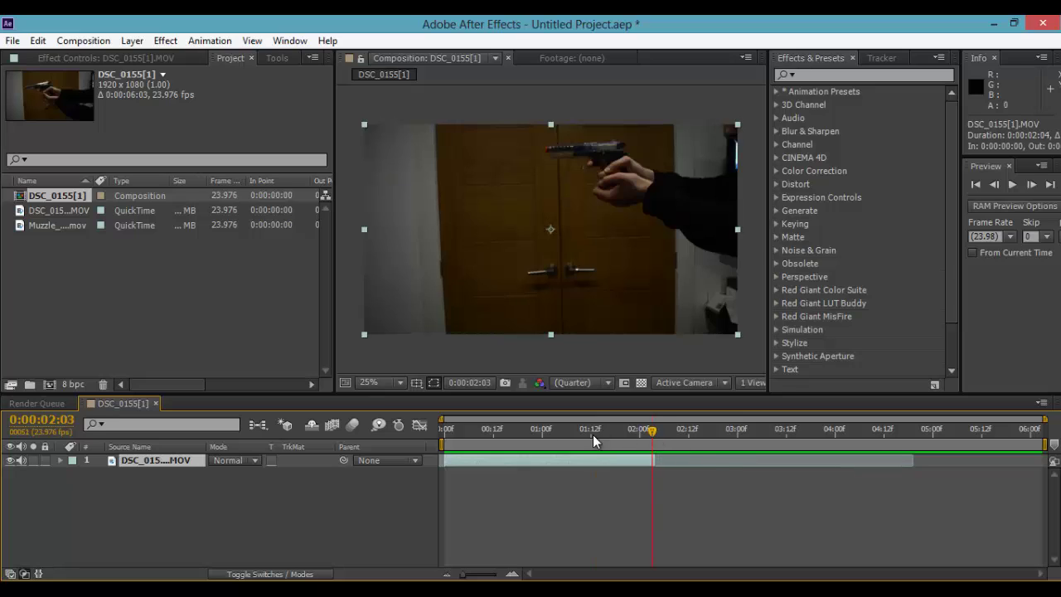
- Place Muzzle_Flash_02.mov above the pistol clip so that it starts at 0:00:00:02
{"action": "key", "text": "Home"}
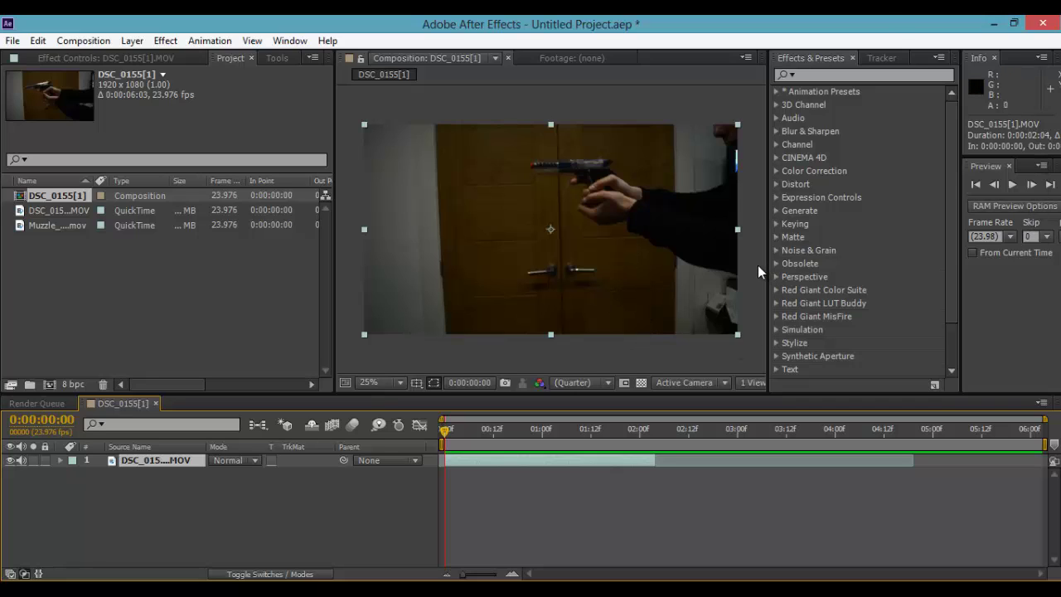
{"action": "left_click_drag", "start_coordinate": [445, 433], "coordinate": [454, 439]}
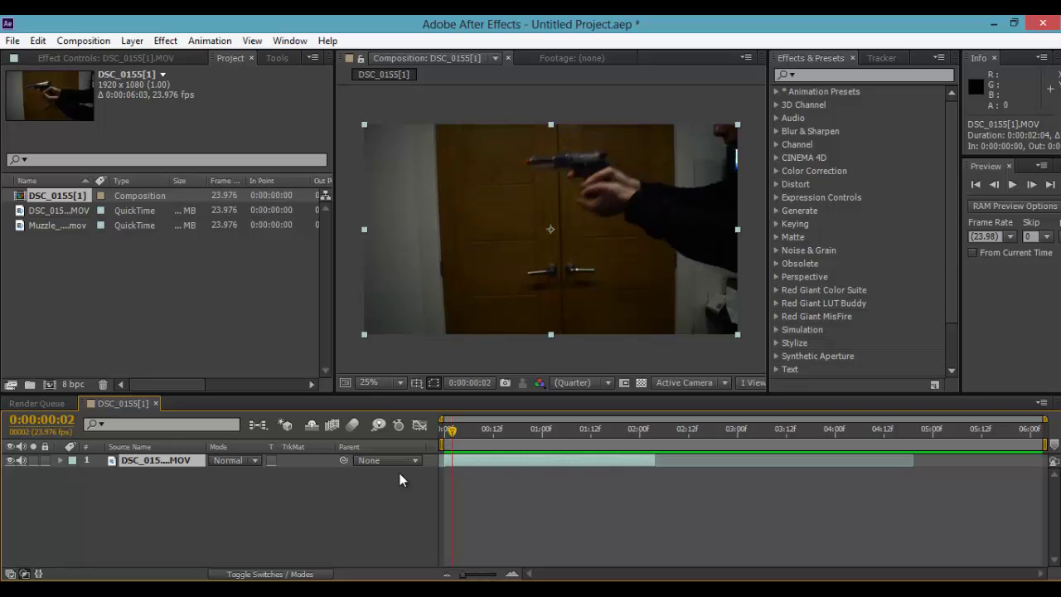
{"action": "left_click", "coordinate": [82, 212]}
{"action": "left_click", "coordinate": [81, 223]}
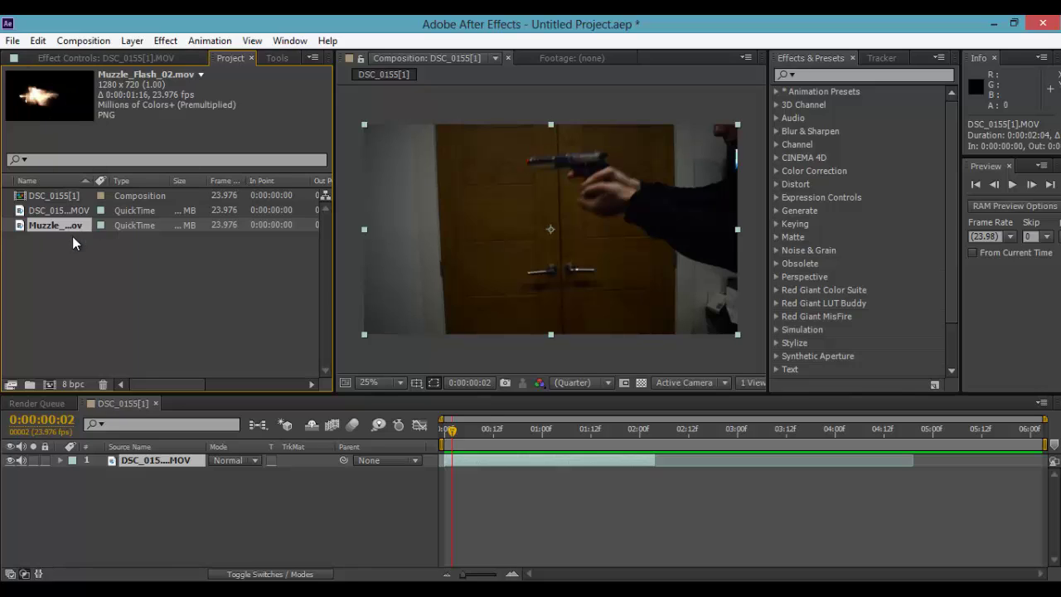
{"action": "mouse_move", "coordinate": [78, 228]}
{"action": "left_mouse_down"}
{"action": "mouse_move", "coordinate": [193, 458]}
{"action": "mouse_move", "coordinate": [552, 463]}
{"action": "mouse_move", "coordinate": [472, 459]}
{"action": "mouse_move", "coordinate": [516, 461]}
{"action": "mouse_move", "coordinate": [499, 462]}
{"action": "left_mouse_up"}
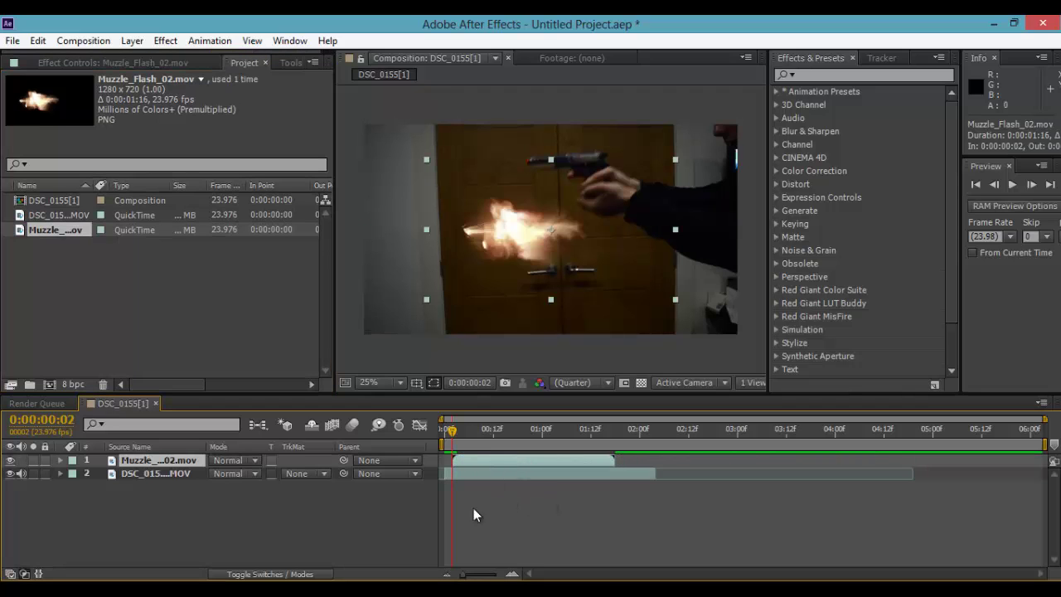
{"action": "left_click_drag", "start_coordinate": [461, 574], "coordinate": [492, 574]}
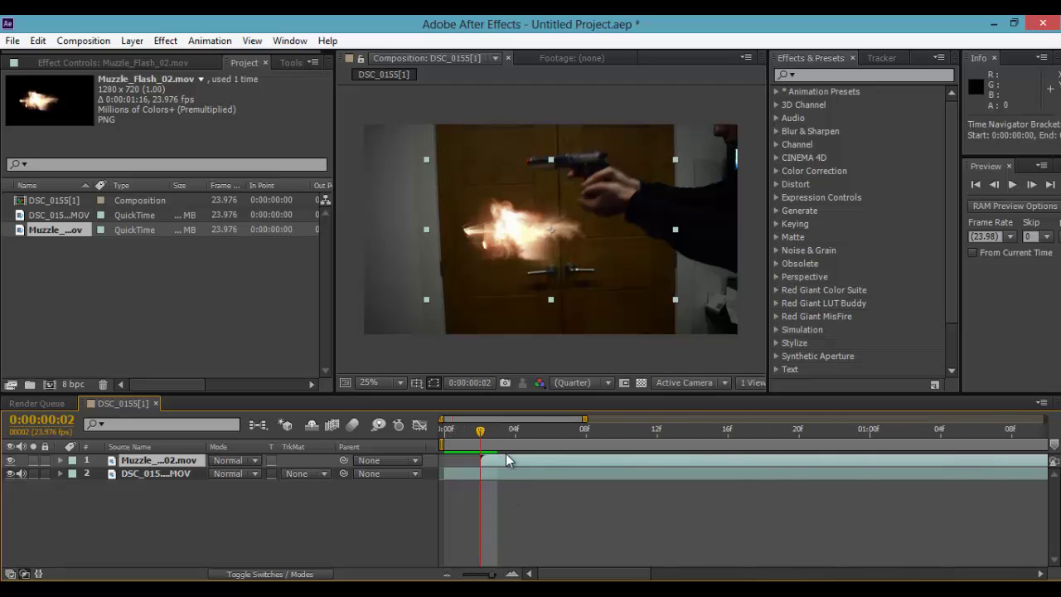
- Rotate the muzzle flash layer to about -185° so that the flash points away from the pistol
{"action": "left_click_drag", "start_coordinate": [581, 243], "coordinate": [573, 235]}
{"action": "left_click", "coordinate": [291, 62]}
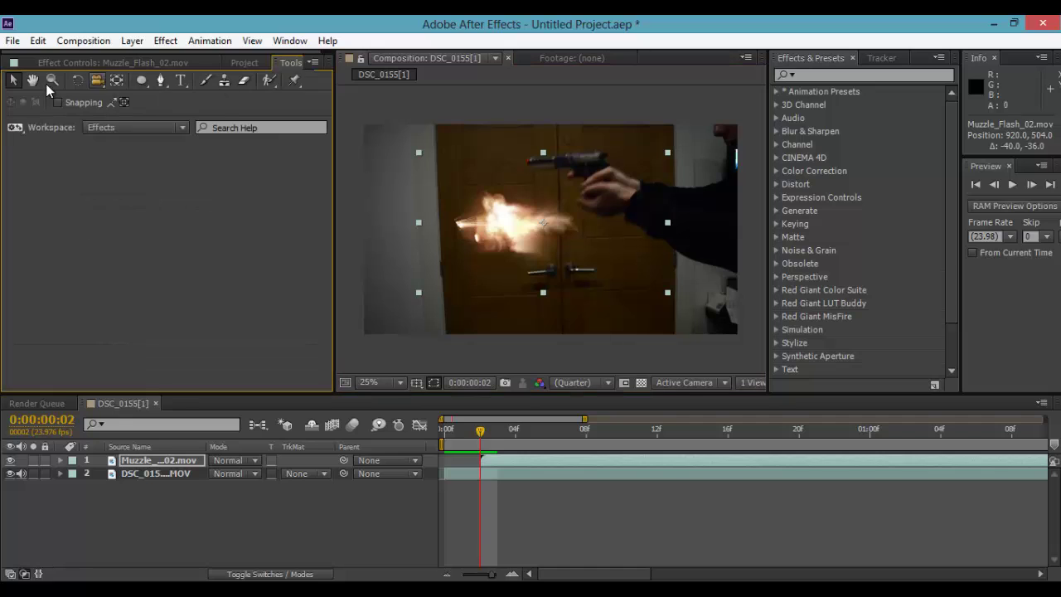
{"action": "left_click", "coordinate": [78, 79]}
{"action": "left_click_drag", "start_coordinate": [574, 213], "coordinate": [471, 204]}
{"action": "left_click", "coordinate": [13, 80]}
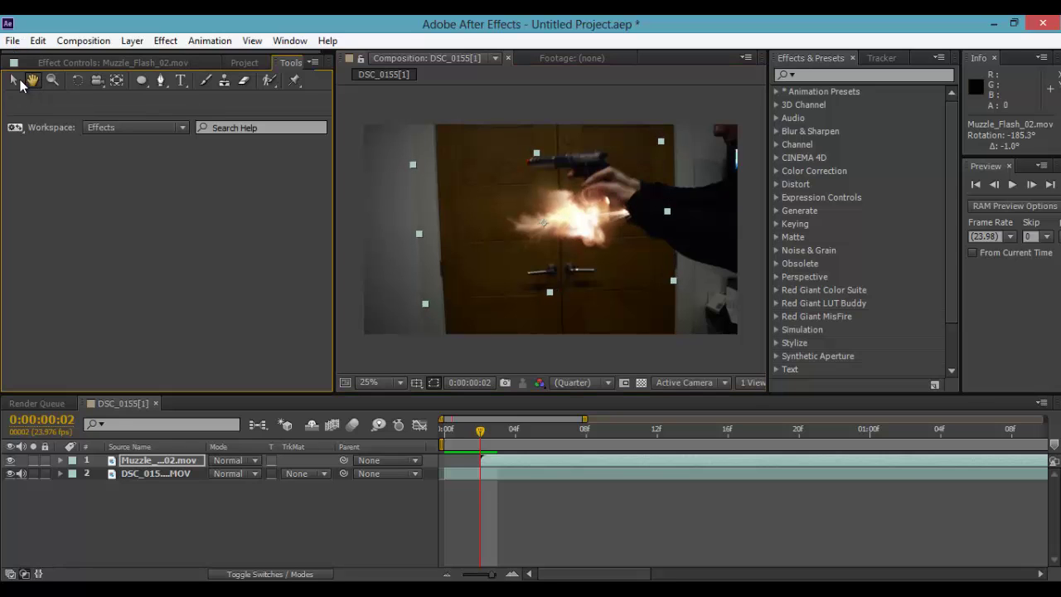
- Move the muzzle flash to the tip of the barrel at position 376, 244 and scale it to about 102%, 94%
{"action": "left_click_drag", "start_coordinate": [613, 204], "coordinate": [510, 154]}
{"action": "mouse_move", "coordinate": [569, 232]}
{"action": "left_mouse_down"}
{"action": "mouse_move", "coordinate": [495, 193]}
{"action": "mouse_move", "coordinate": [567, 234]}
{"action": "mouse_move", "coordinate": [541, 242]}
{"action": "mouse_move", "coordinate": [539, 229]}
{"action": "mouse_move", "coordinate": [657, 212]}
{"action": "mouse_move", "coordinate": [543, 214]}
{"action": "mouse_move", "coordinate": [611, 319]}
{"action": "mouse_move", "coordinate": [594, 223]}
{"action": "mouse_move", "coordinate": [565, 228]}
{"action": "left_mouse_up"}
{"action": "left_click", "coordinate": [76, 63]}
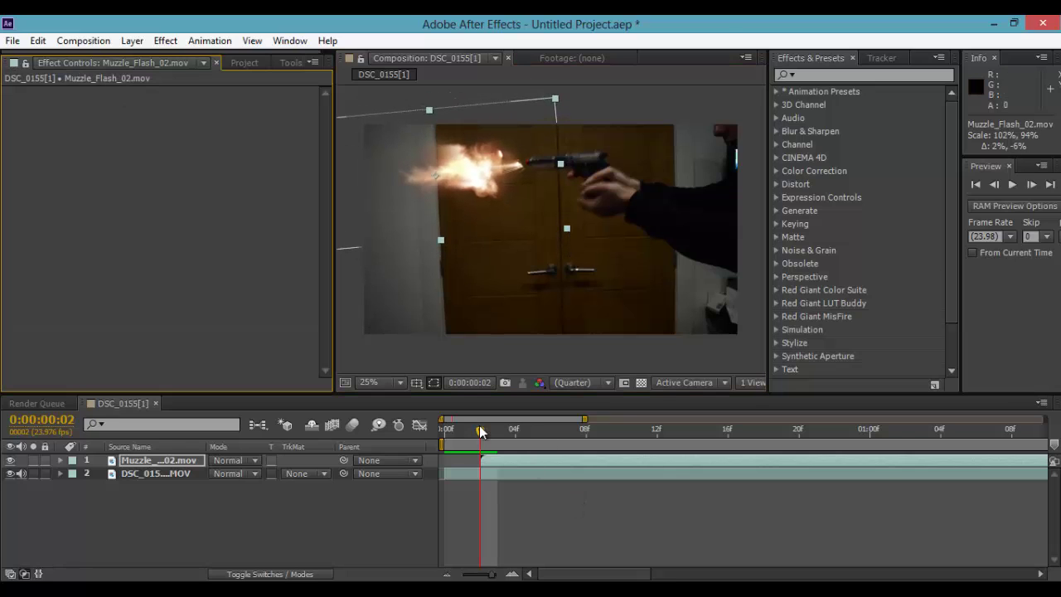
{"action": "mouse_move", "coordinate": [479, 430]}
{"action": "left_mouse_down"}
{"action": "mouse_move", "coordinate": [461, 431]}
{"action": "mouse_move", "coordinate": [493, 439]}
{"action": "mouse_move", "coordinate": [483, 439]}
{"action": "left_mouse_up"}
{"action": "left_click_drag", "start_coordinate": [485, 276], "coordinate": [487, 273]}
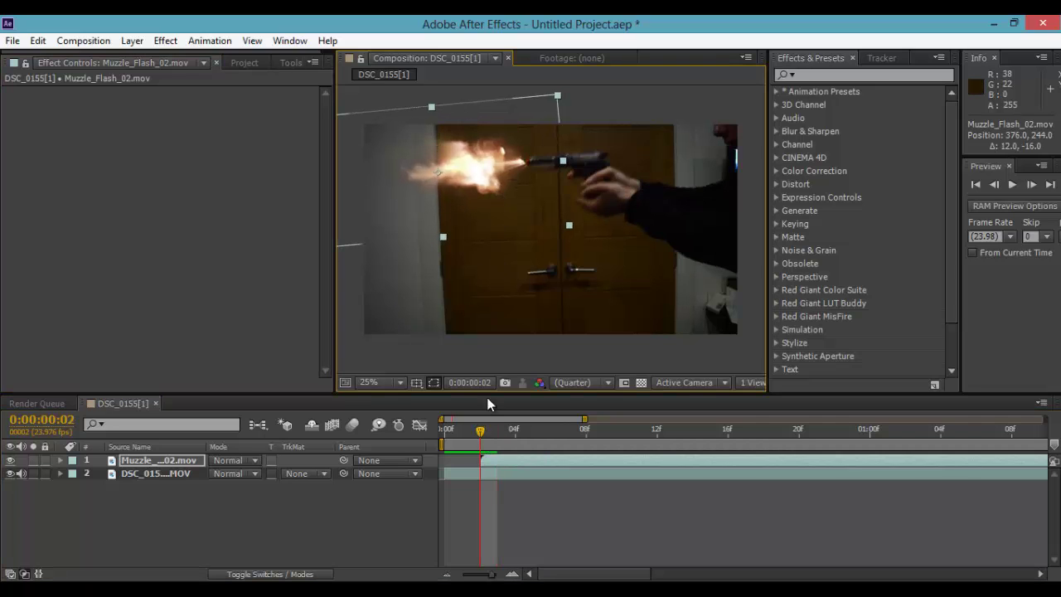
- Play back the shot to check the muzzle flash and return to frame 0:00:00:02
{"action": "left_click_drag", "start_coordinate": [480, 431], "coordinate": [497, 434]}
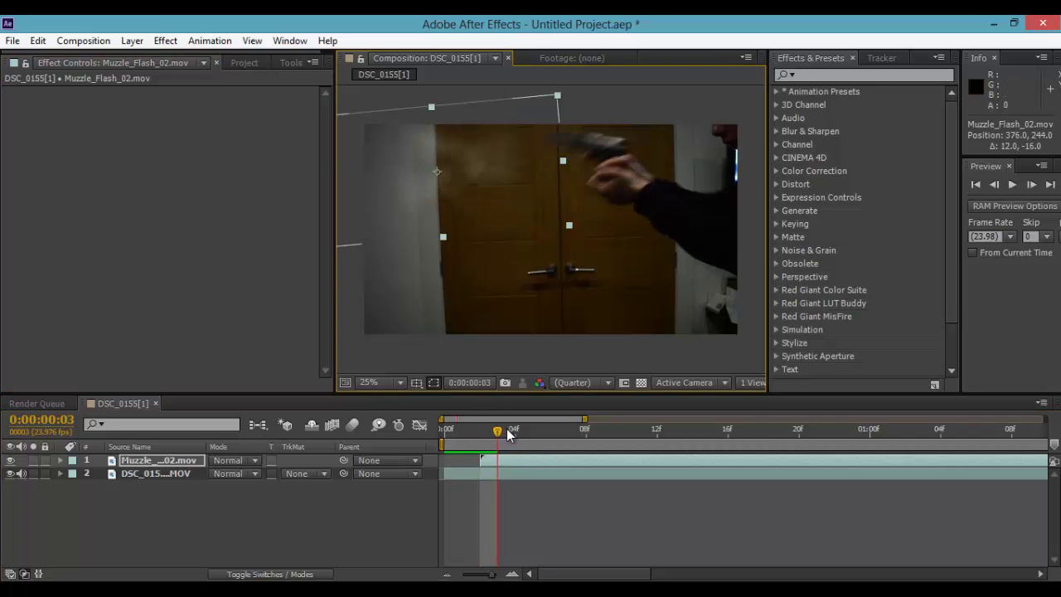
{"action": "key", "text": "space"}
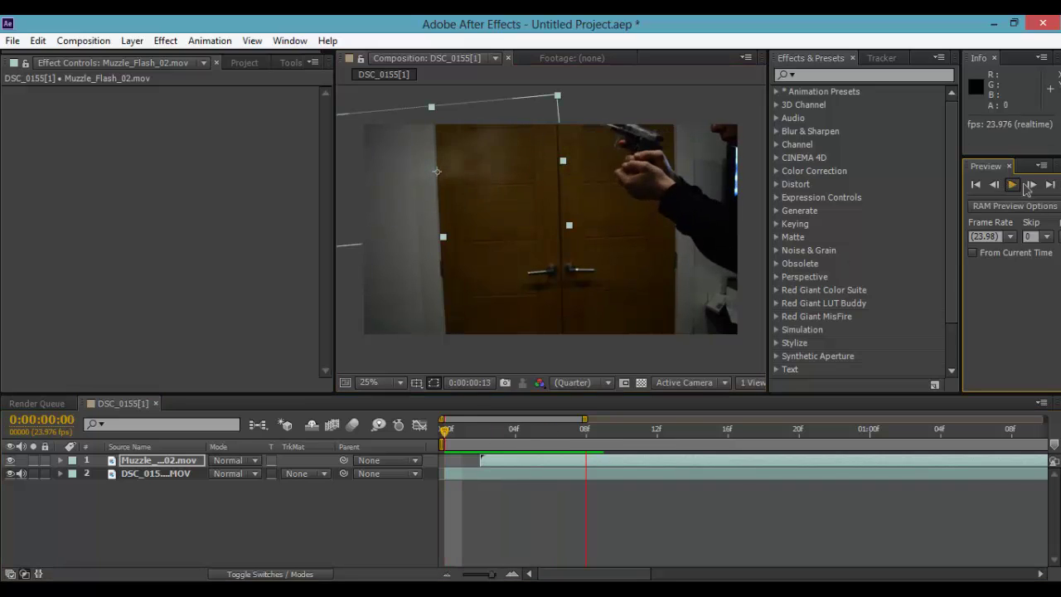
{"action": "left_click", "coordinate": [507, 431]}
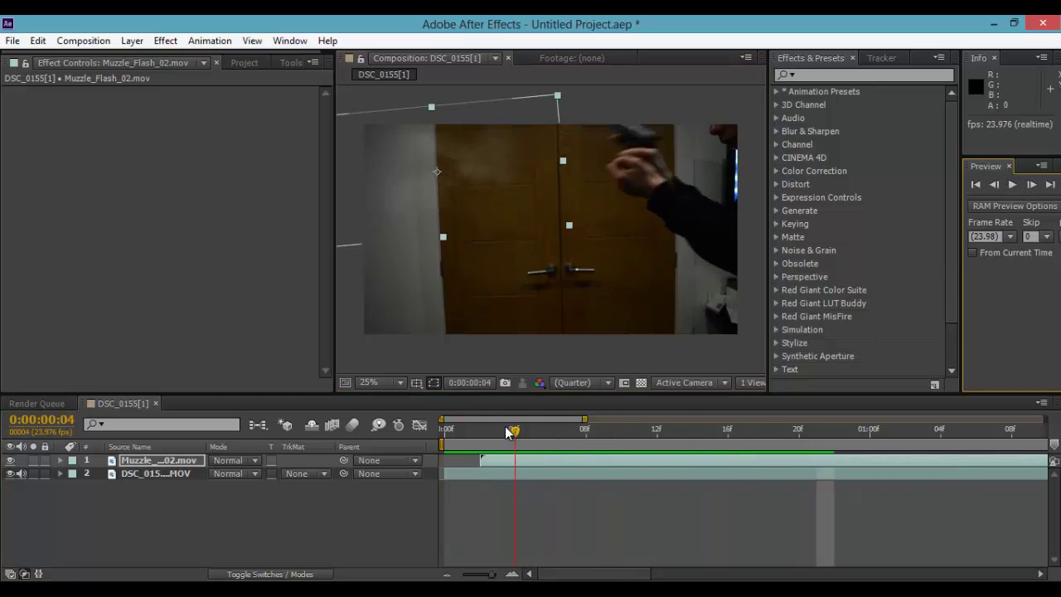
{"action": "left_click_drag", "start_coordinate": [507, 430], "coordinate": [481, 430]}
- Apply the Hue/Saturation effect to the Muzzle_Flash_02.mov layer
{"action": "left_click", "coordinate": [243, 64]}
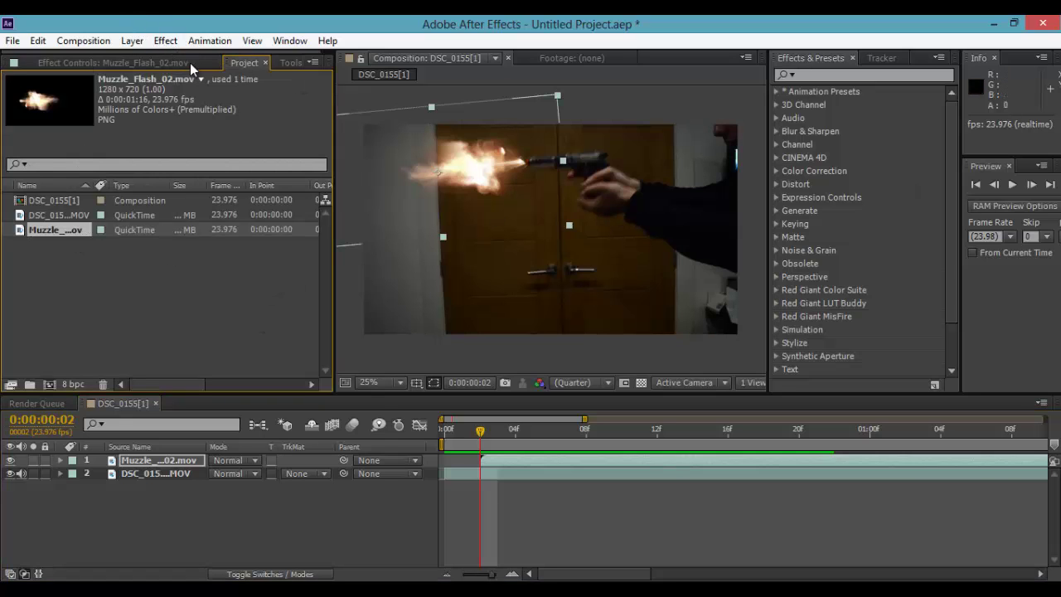
{"action": "left_click", "coordinate": [165, 40]}
{"action": "left_click", "coordinate": [166, 41]}
{"action": "left_click", "coordinate": [178, 461]}
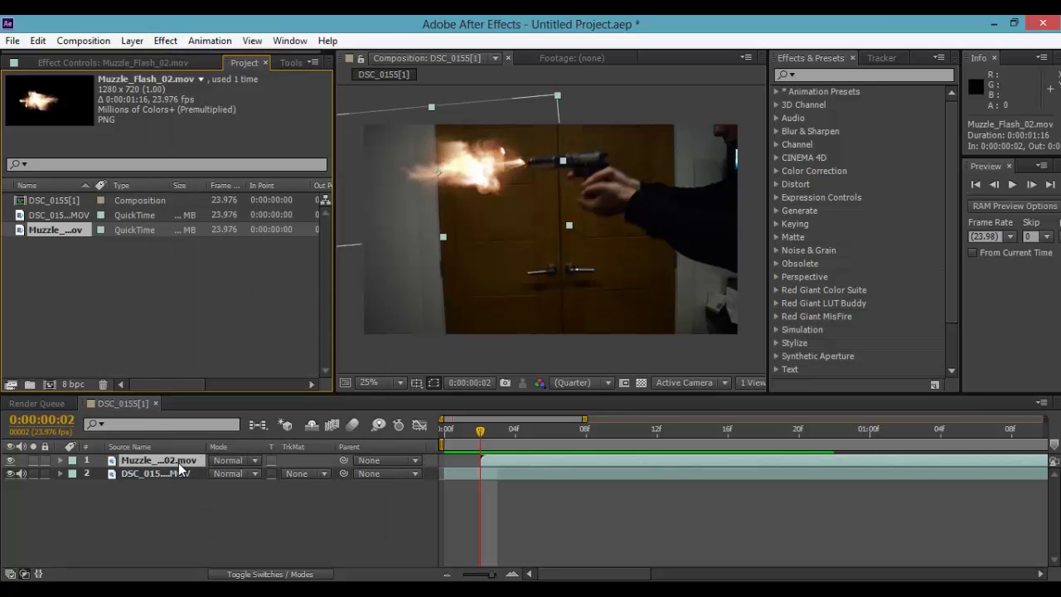
{"action": "left_click", "coordinate": [165, 40]}
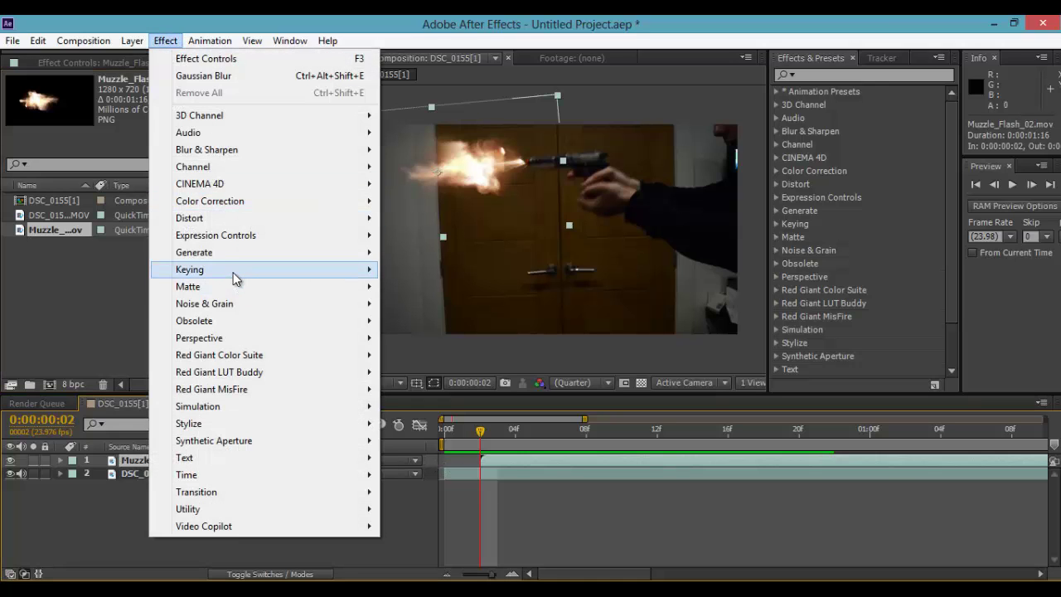
{"action": "mouse_move", "coordinate": [246, 149]}
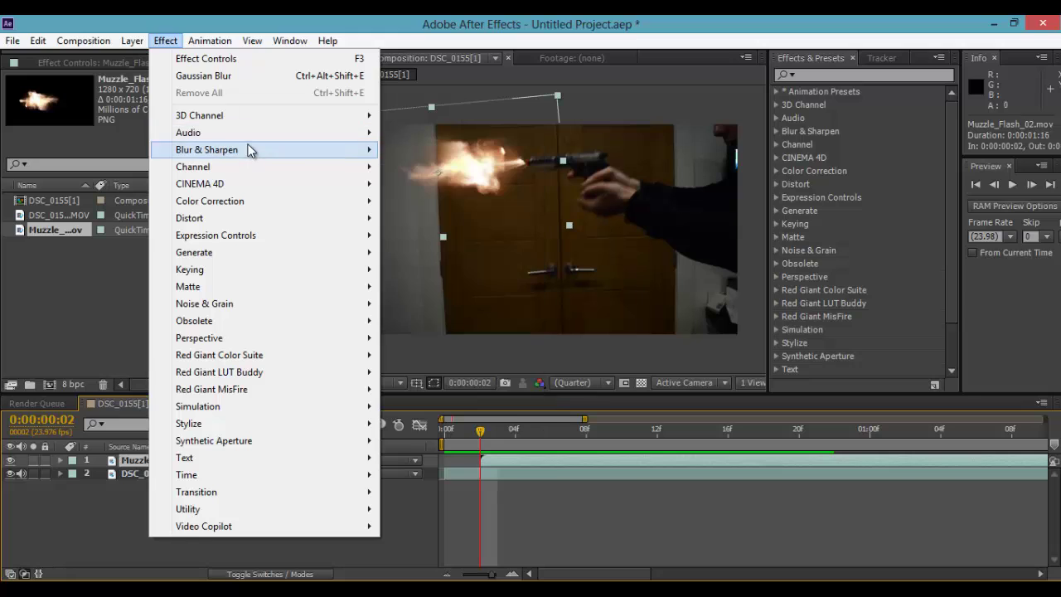
{"action": "mouse_move", "coordinate": [255, 203]}
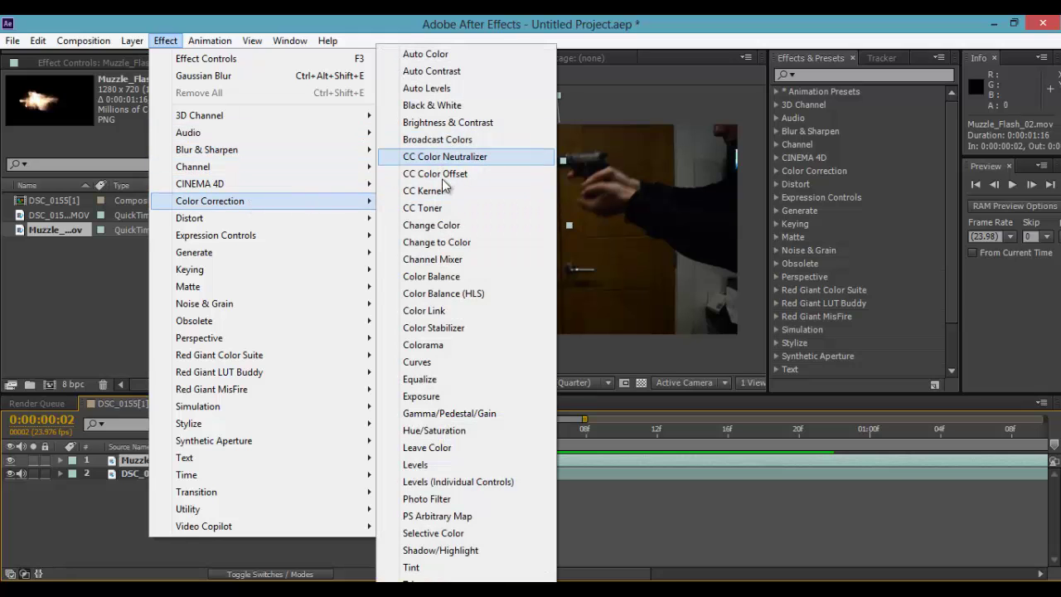
{"action": "left_click", "coordinate": [454, 429]}
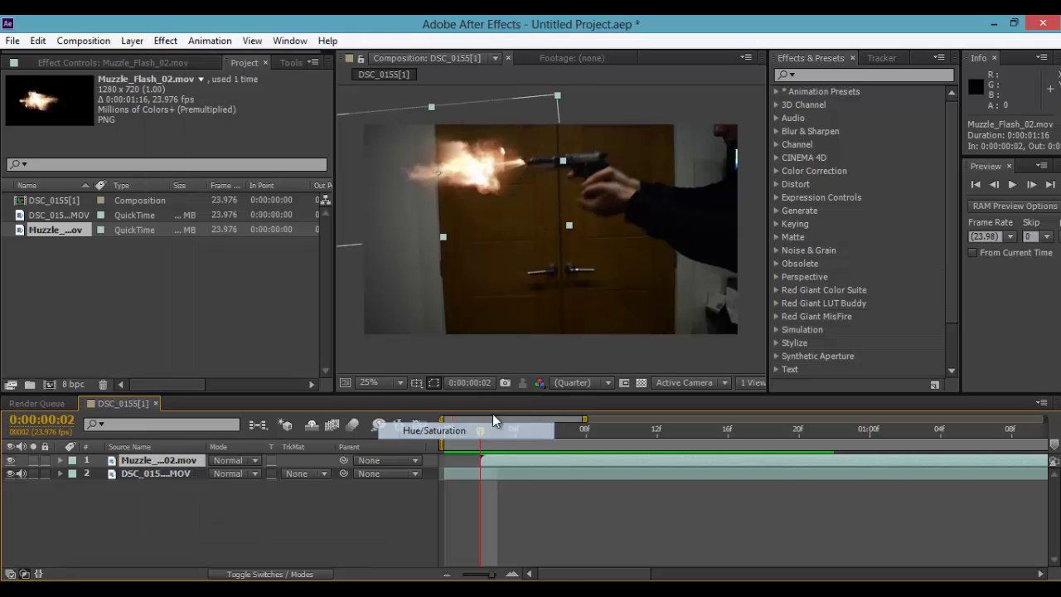
- Set the muzzle flash's Master Saturation to -20 and Master Lightness to 46, and collapse the Hue/Saturation settings
{"action": "left_click_drag", "start_coordinate": [173, 234], "coordinate": [147, 234]}
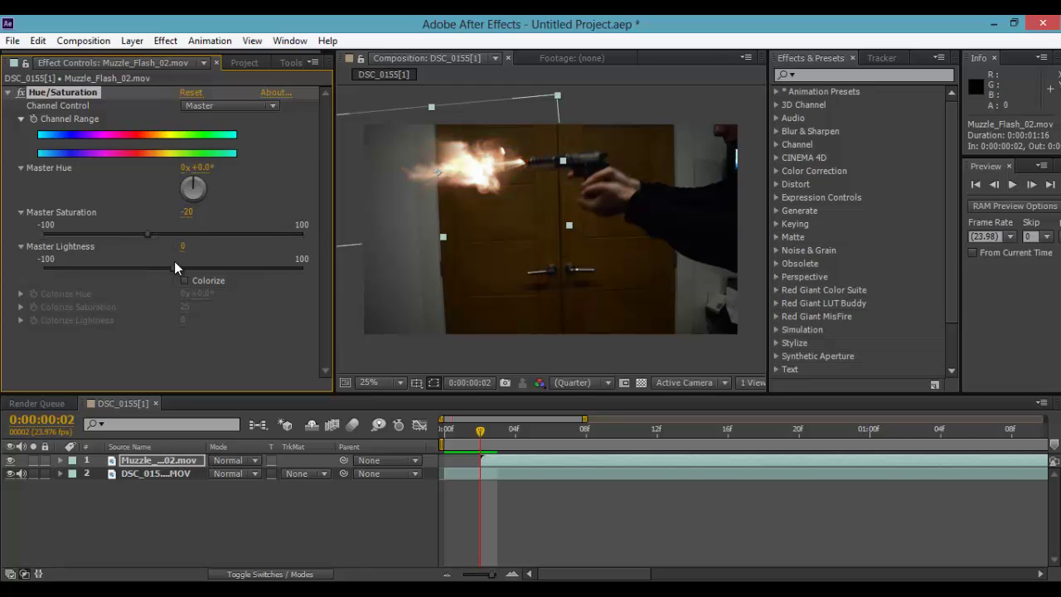
{"action": "left_click_drag", "start_coordinate": [175, 269], "coordinate": [238, 278]}
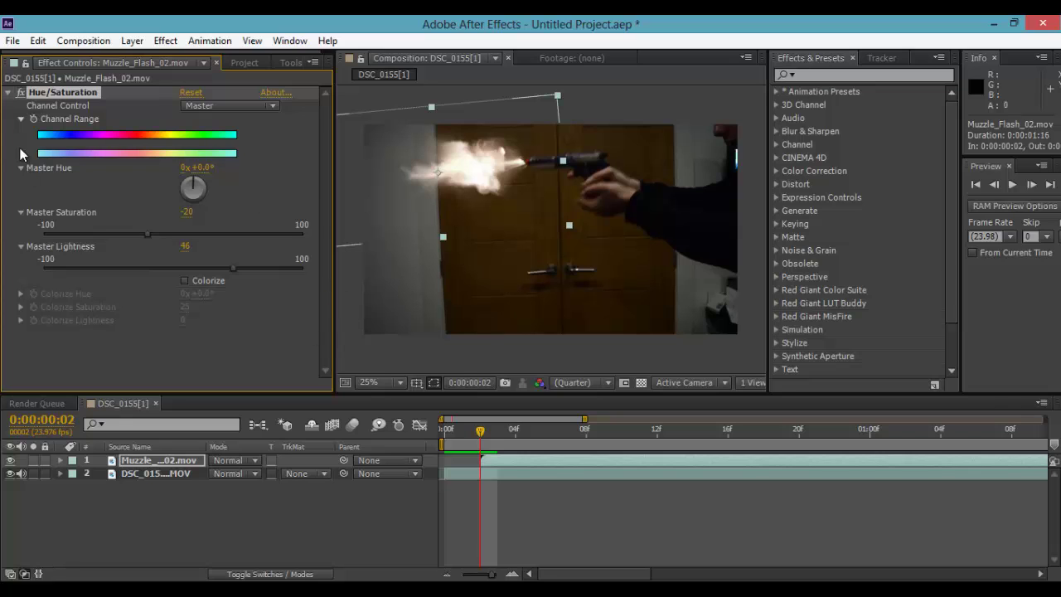
{"action": "left_click", "coordinate": [9, 93]}
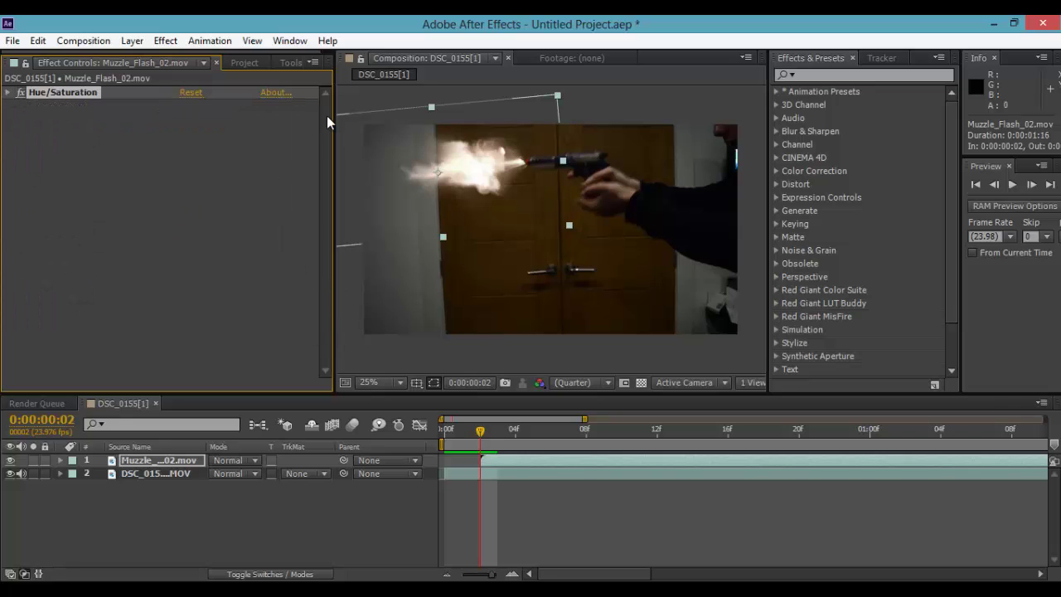
- Apply the Gaussian Blur effect to the muzzle flash layer
{"action": "left_click", "coordinate": [165, 41]}
{"action": "mouse_move", "coordinate": [131, 40]}
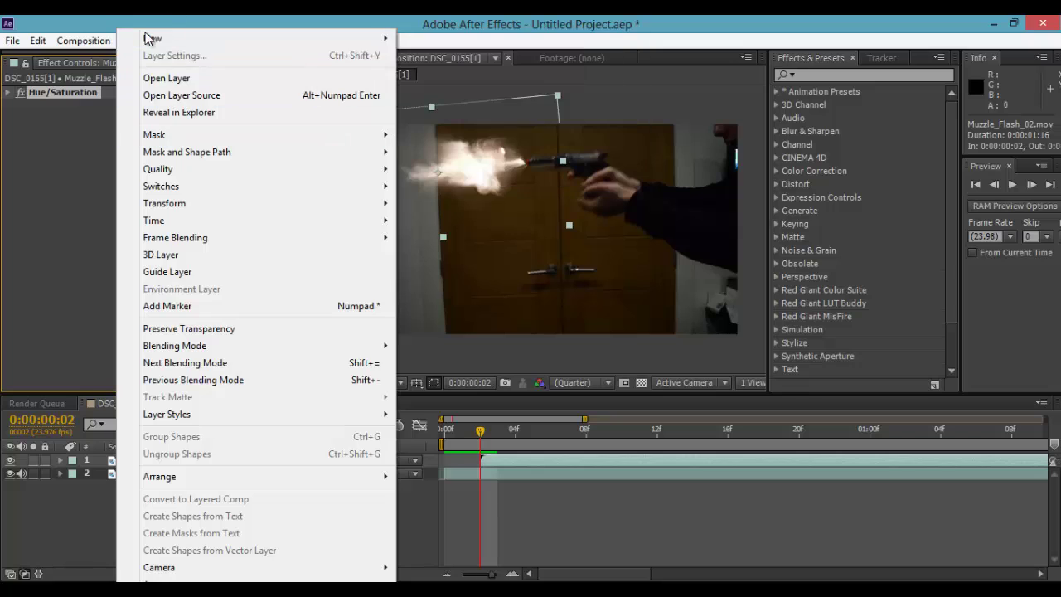
{"action": "left_click", "coordinate": [93, 174]}
{"action": "left_click", "coordinate": [169, 43]}
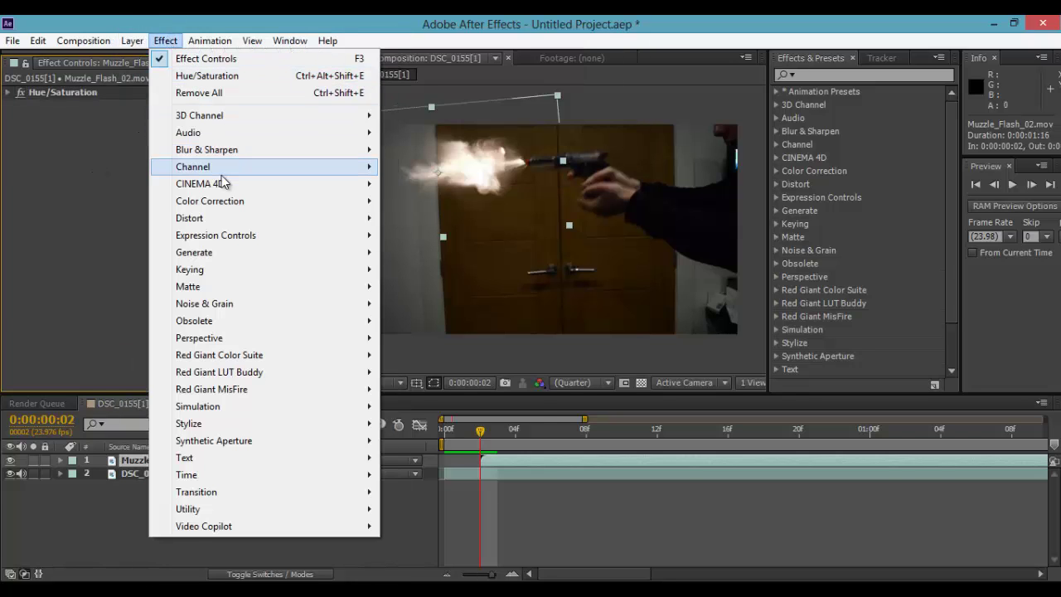
{"action": "mouse_move", "coordinate": [217, 150]}
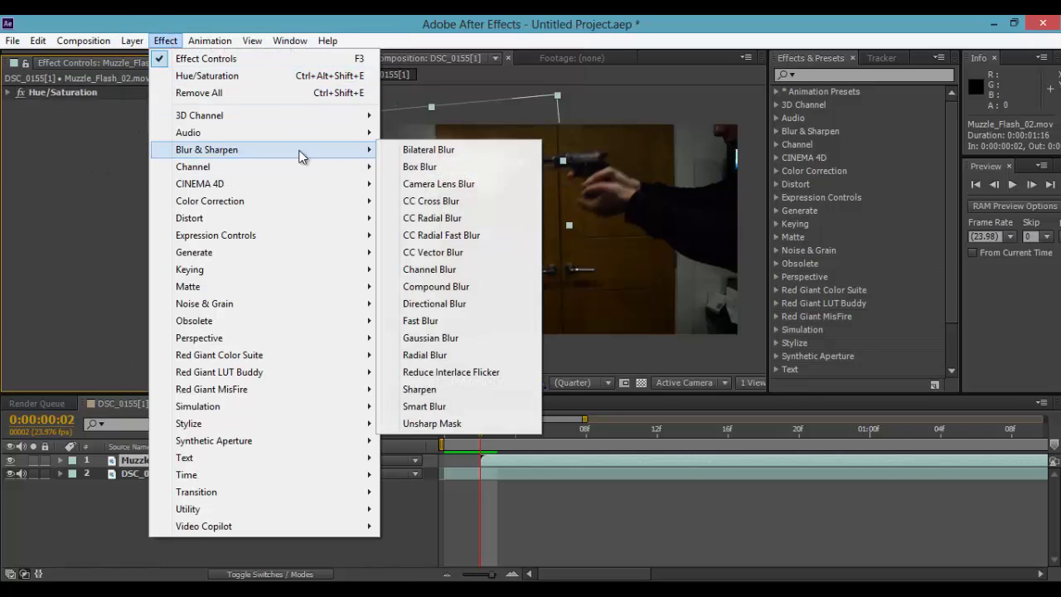
{"action": "left_click", "coordinate": [429, 340]}
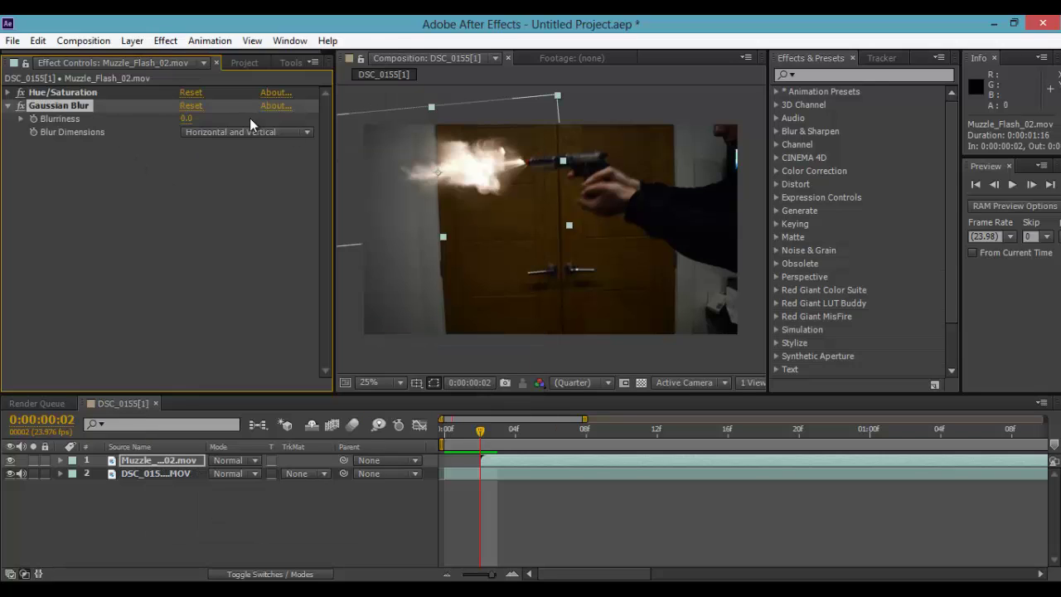
- Set the Gaussian Blur's Blurriness to 5 and nudge the muzzle flash down-left to Position 372, 248
{"action": "left_click_drag", "start_coordinate": [285, 131], "coordinate": [260, 158]}
{"action": "left_click", "coordinate": [196, 122]}
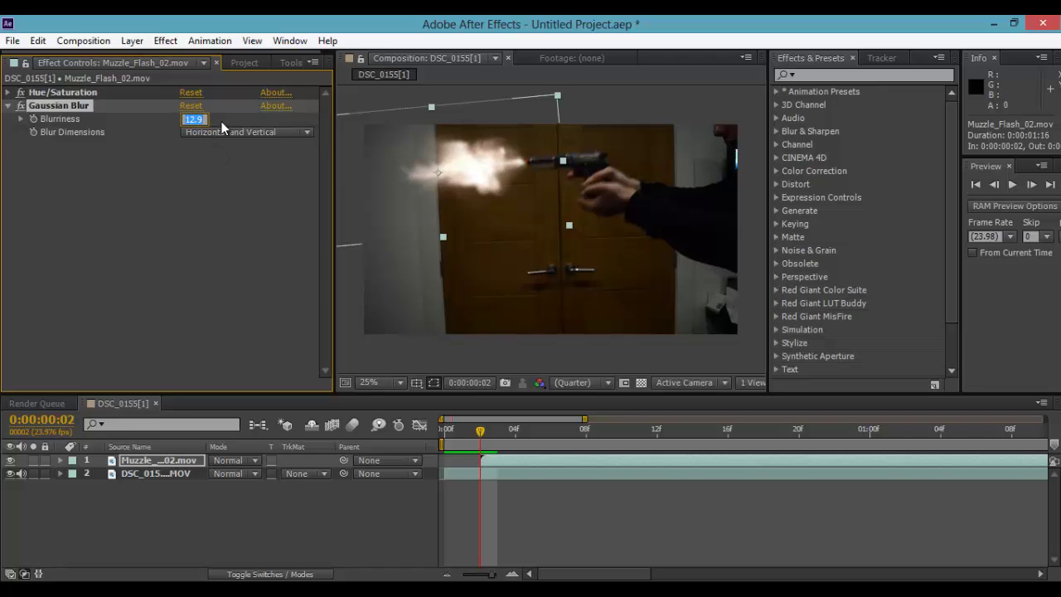
{"action": "type", "text": "5"}
{"action": "key", "text": "Return"}
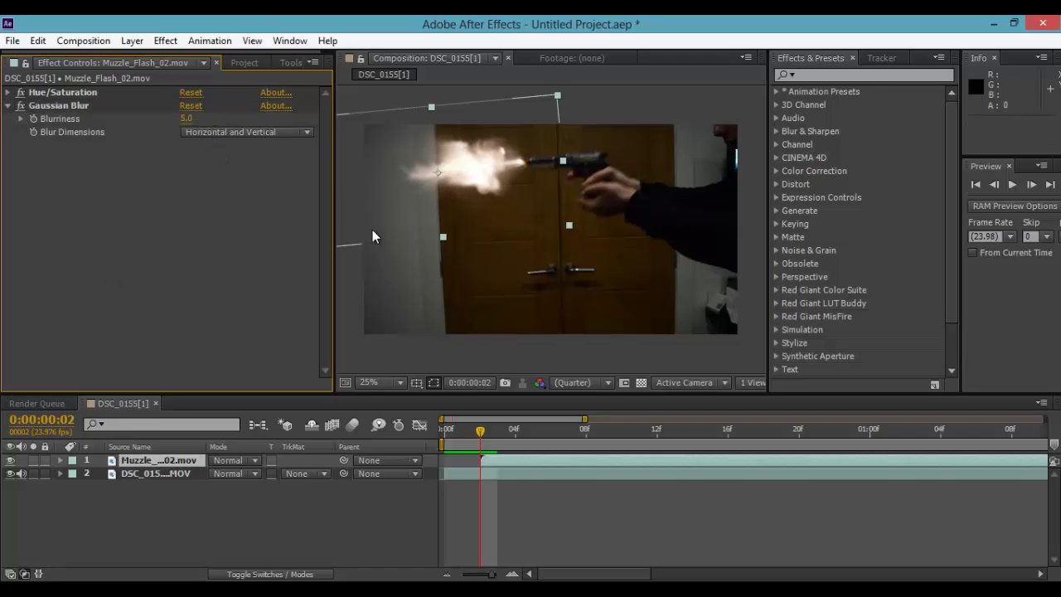
{"action": "left_click_drag", "start_coordinate": [522, 208], "coordinate": [517, 202]}
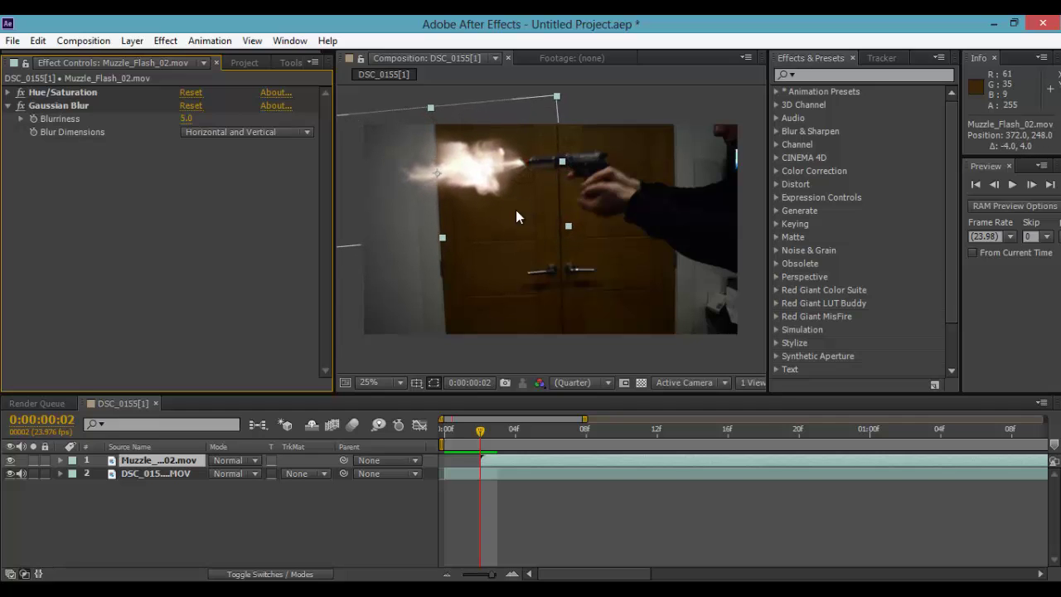
{"action": "mouse_move", "coordinate": [481, 432]}
{"action": "left_mouse_down"}
{"action": "mouse_move", "coordinate": [464, 435]}
{"action": "mouse_move", "coordinate": [519, 440]}
{"action": "mouse_move", "coordinate": [487, 443]}
{"action": "left_mouse_up"}
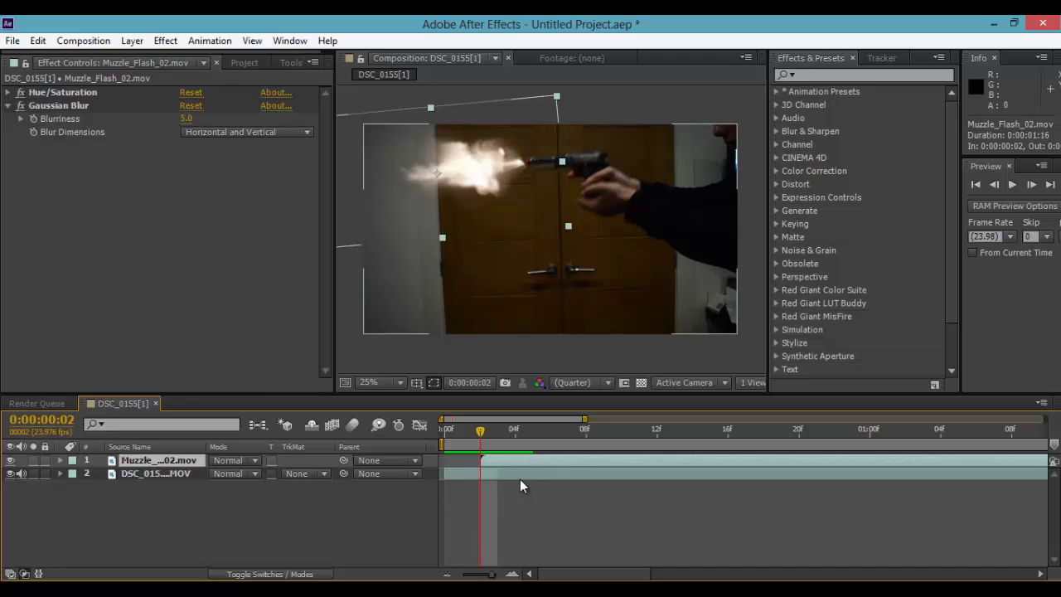
- Duplicate the Muzzle_Flash_02.mov layer and shift the copy in time so it starts at 0:00:01:05, on the second shot
{"action": "key", "text": "ctrl+d"}
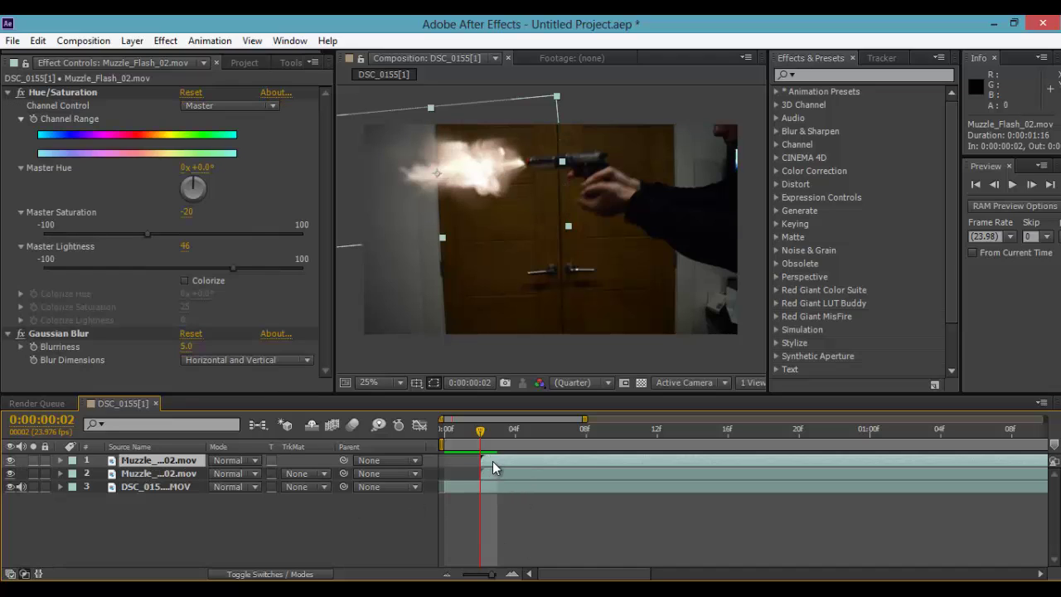
{"action": "left_click_drag", "start_coordinate": [493, 460], "coordinate": [941, 446]}
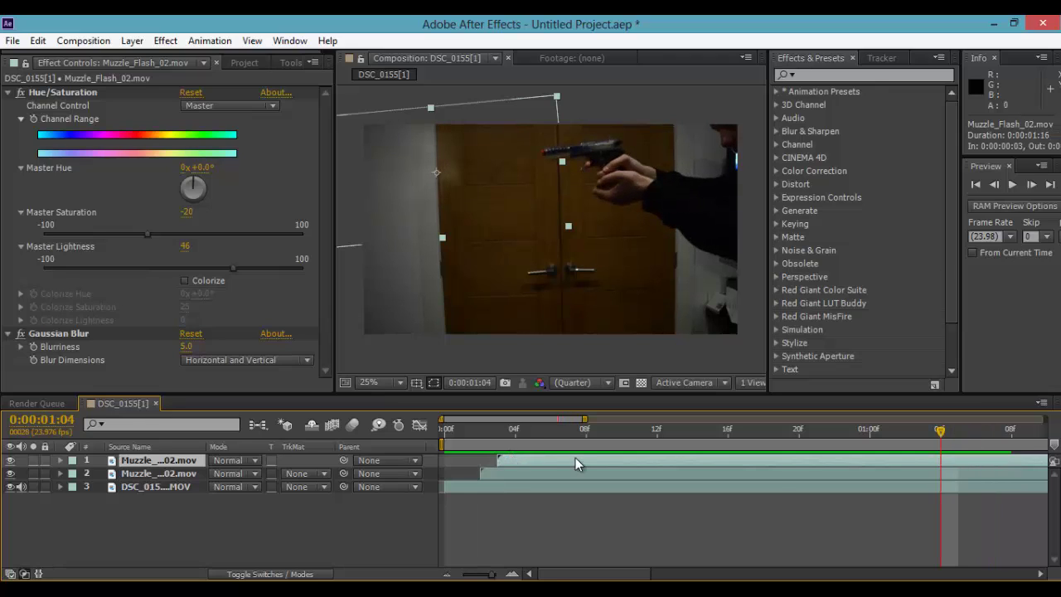
{"action": "left_click_drag", "start_coordinate": [575, 462], "coordinate": [871, 458]}
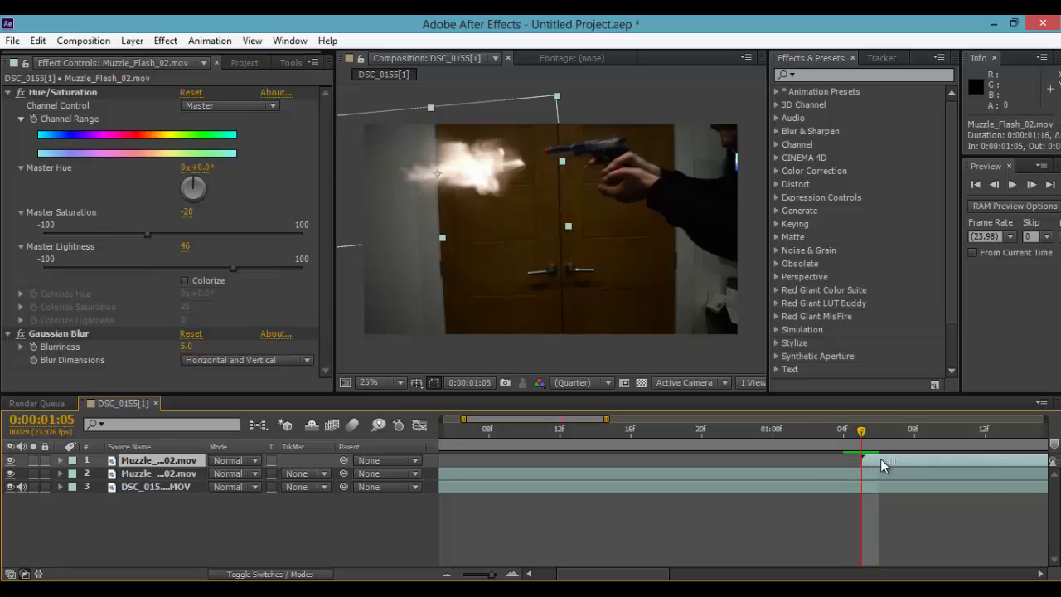
- Move the duplicated muzzle flash up and right to line up with the pistol's barrel at the second shot
{"action": "left_click_drag", "start_coordinate": [669, 574], "coordinate": [695, 574]}
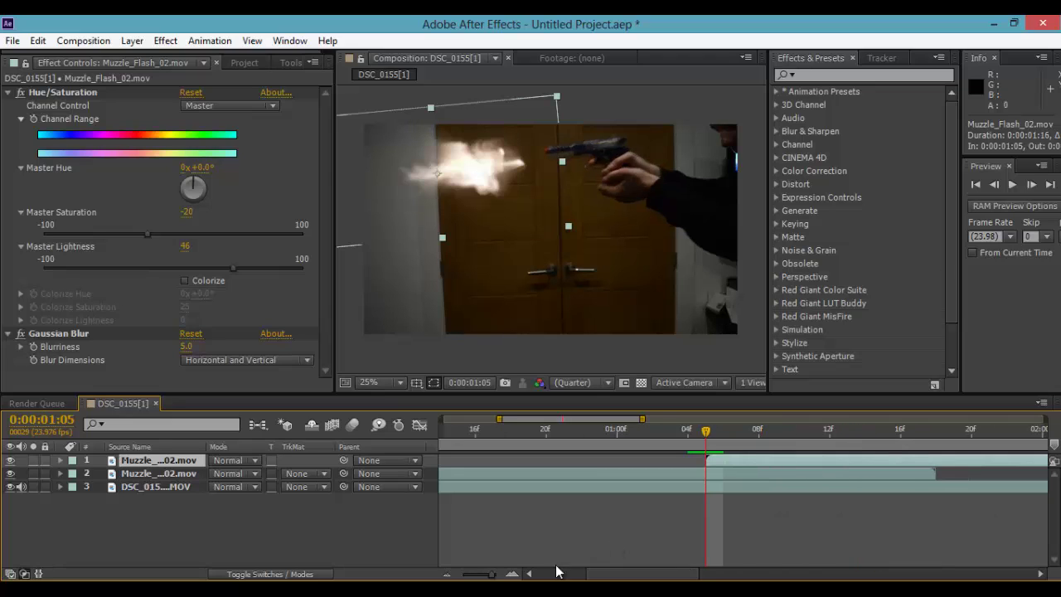
{"action": "left_click_drag", "start_coordinate": [496, 578], "coordinate": [499, 576]}
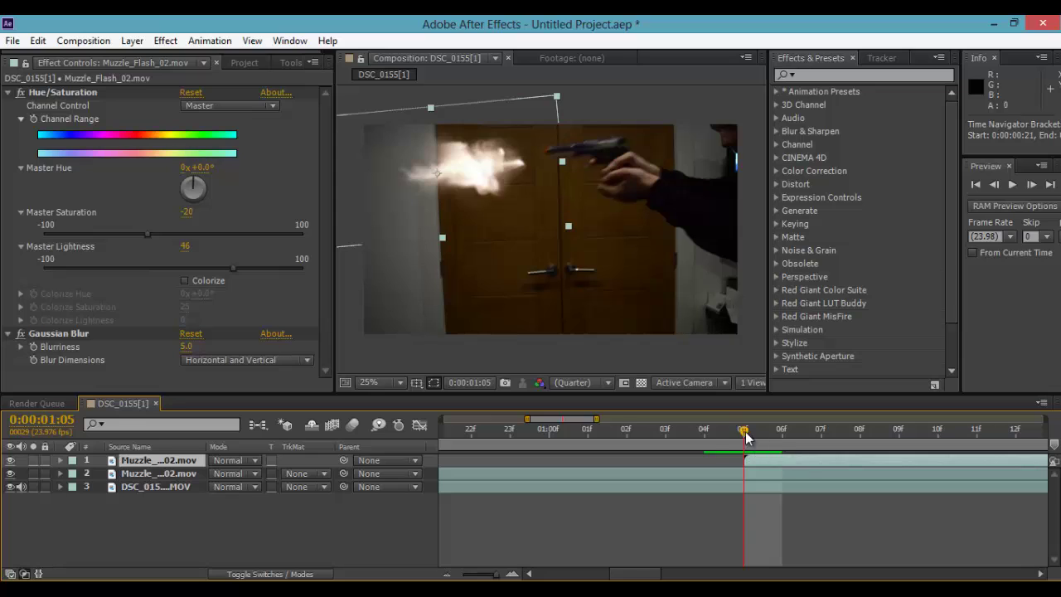
{"action": "mouse_move", "coordinate": [745, 437]}
{"action": "left_mouse_down"}
{"action": "mouse_move", "coordinate": [666, 431]}
{"action": "mouse_move", "coordinate": [743, 431]}
{"action": "left_mouse_up"}
{"action": "left_click_drag", "start_coordinate": [523, 201], "coordinate": [545, 193]}
{"action": "mouse_move", "coordinate": [745, 434]}
{"action": "left_mouse_down"}
{"action": "mouse_move", "coordinate": [708, 453]}
{"action": "mouse_move", "coordinate": [854, 461]}
{"action": "mouse_move", "coordinate": [647, 443]}
{"action": "mouse_move", "coordinate": [730, 442]}
{"action": "left_mouse_up"}
{"action": "left_click_drag", "start_coordinate": [547, 155], "coordinate": [542, 149]}
- Play back the composition from the first frame to check both muzzle flashes
{"action": "left_click", "coordinate": [1011, 184]}
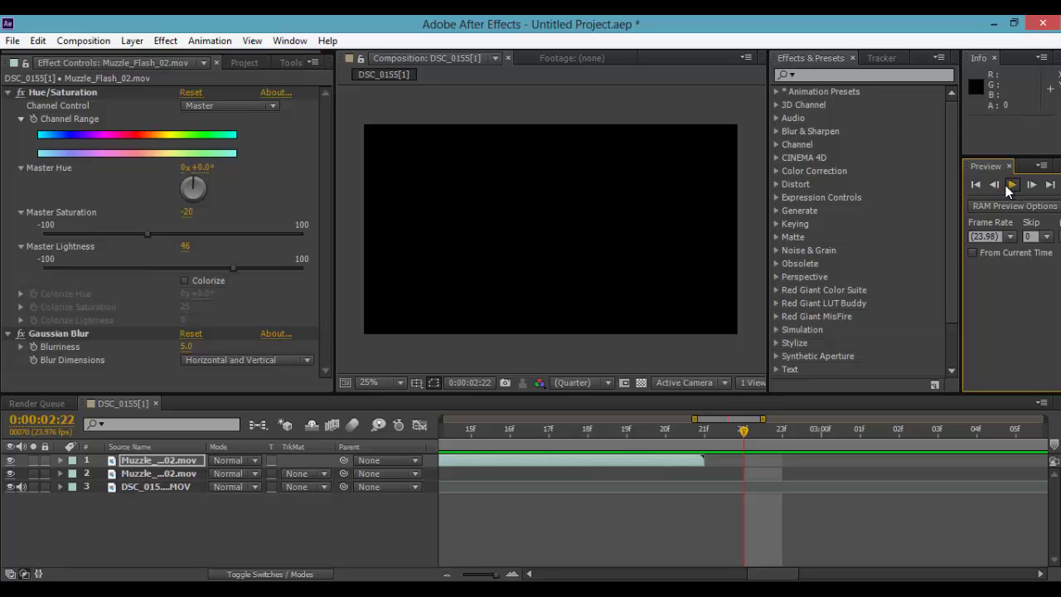
{"action": "left_click", "coordinate": [973, 184]}
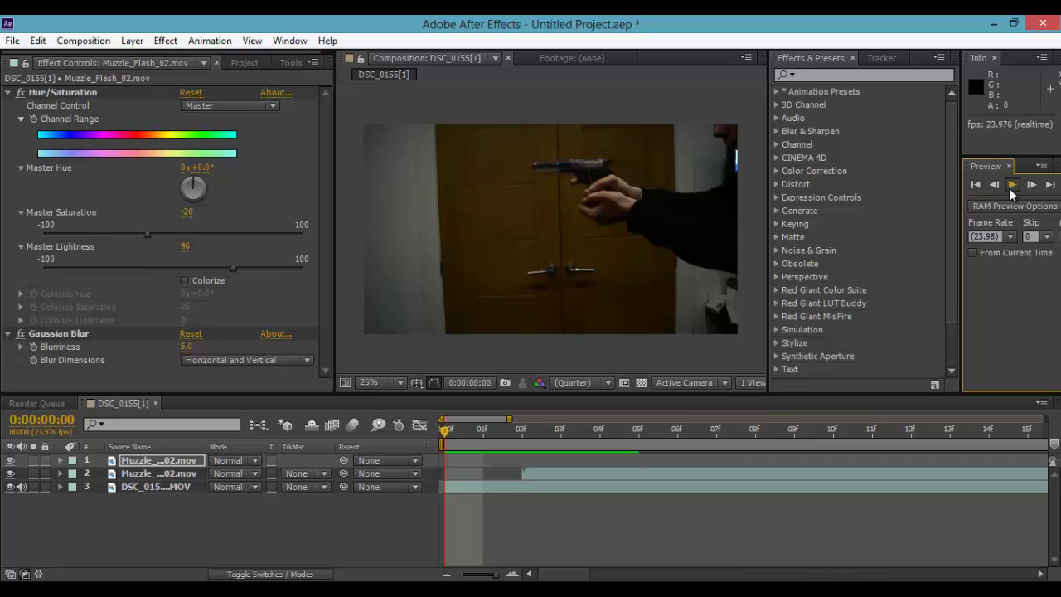
{"action": "left_click", "coordinate": [1011, 185]}
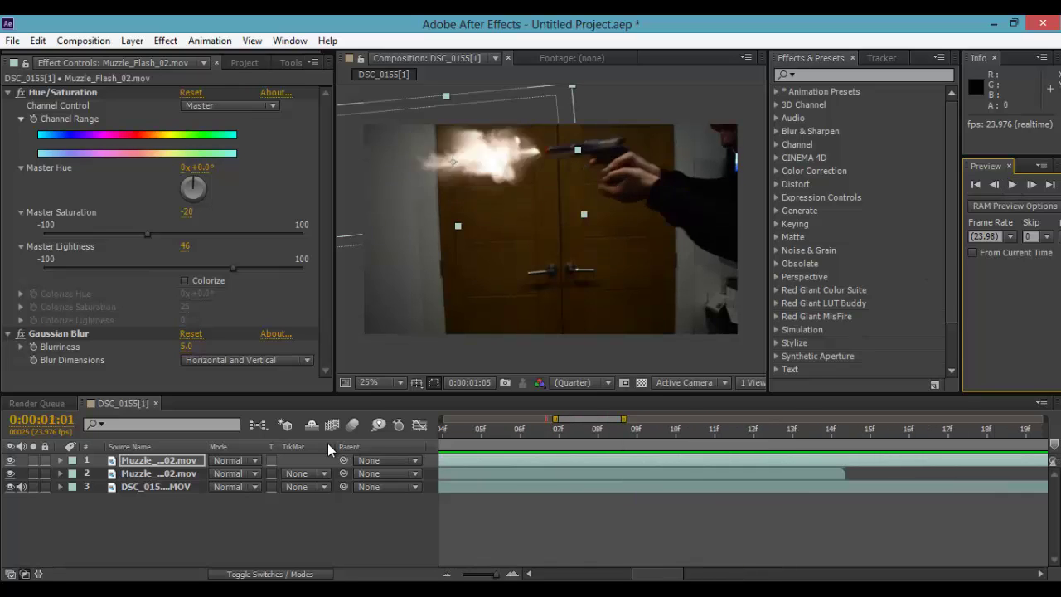
- At 0:00:01:05, nudge the duplicated muzzle flash slightly down and right to Position 472, 212
{"action": "left_click", "coordinate": [348, 447]}
{"action": "left_click_drag", "start_coordinate": [445, 429], "coordinate": [628, 442]}
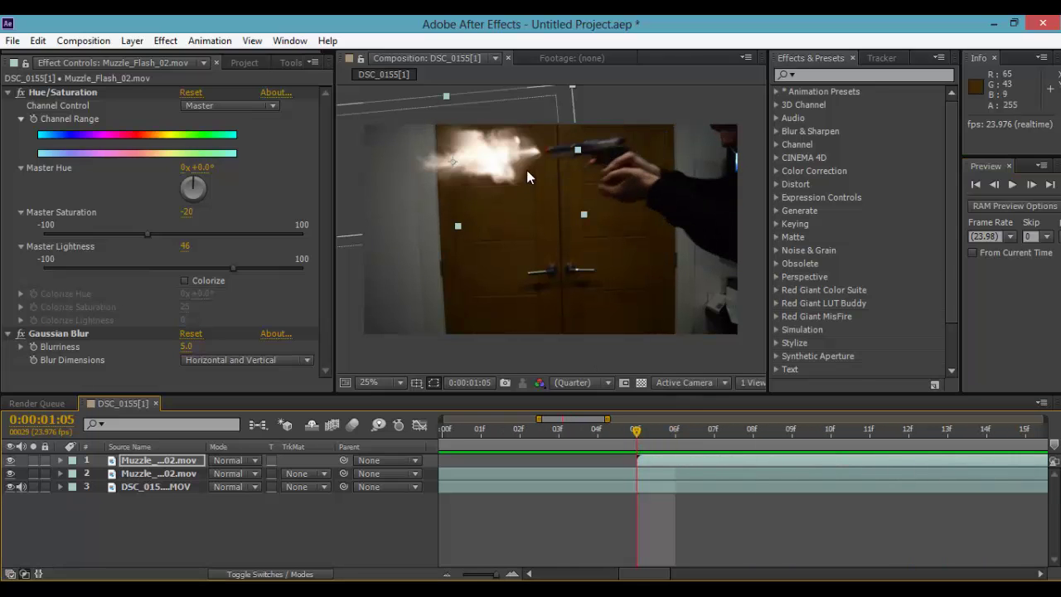
{"action": "left_click_drag", "start_coordinate": [526, 170], "coordinate": [531, 179]}
- Return to the first frame and collapse the Hue/Saturation and Gaussian Blur settings
{"action": "left_click_drag", "start_coordinate": [636, 429], "coordinate": [345, 430]}
{"action": "left_click", "coordinate": [345, 430]}
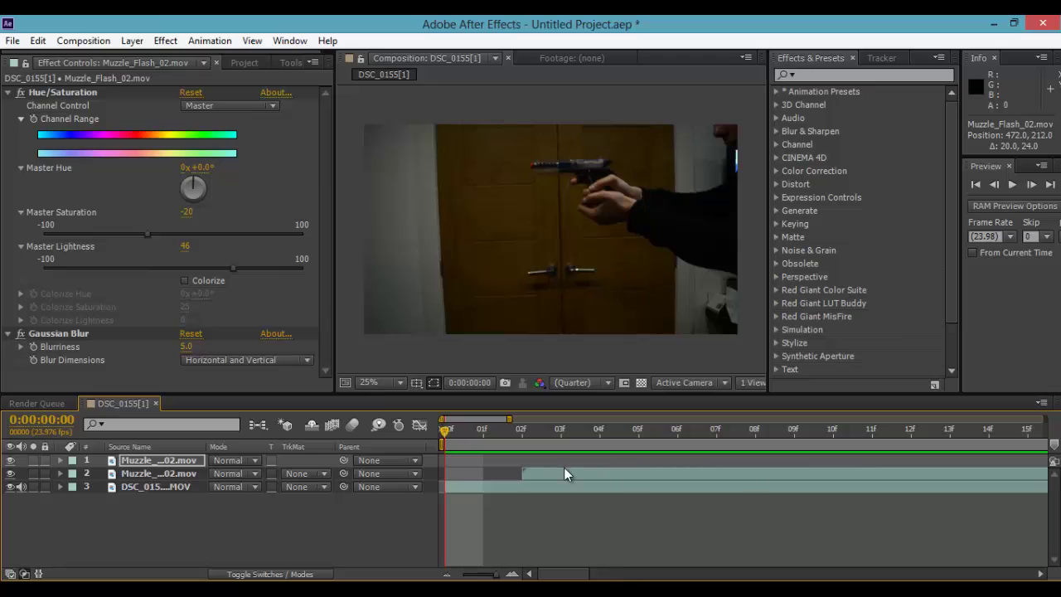
{"action": "mouse_move", "coordinate": [449, 429]}
{"action": "left_mouse_down"}
{"action": "mouse_move", "coordinate": [482, 431]}
{"action": "mouse_move", "coordinate": [446, 430]}
{"action": "left_mouse_up"}
{"action": "left_click", "coordinate": [17, 91]}
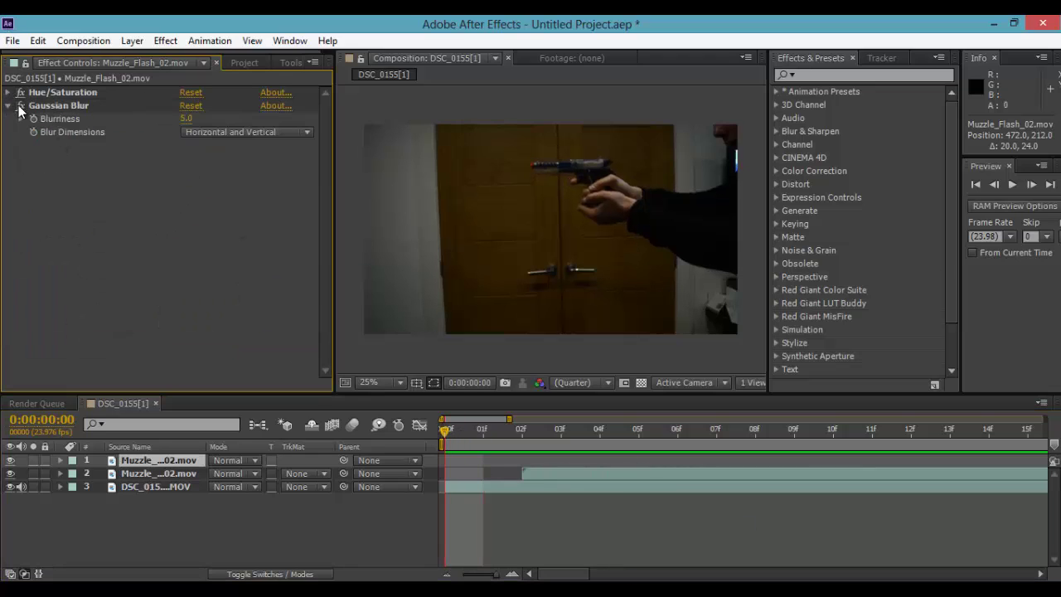
{"action": "left_click", "coordinate": [17, 105]}
{"action": "left_click", "coordinate": [132, 40]}
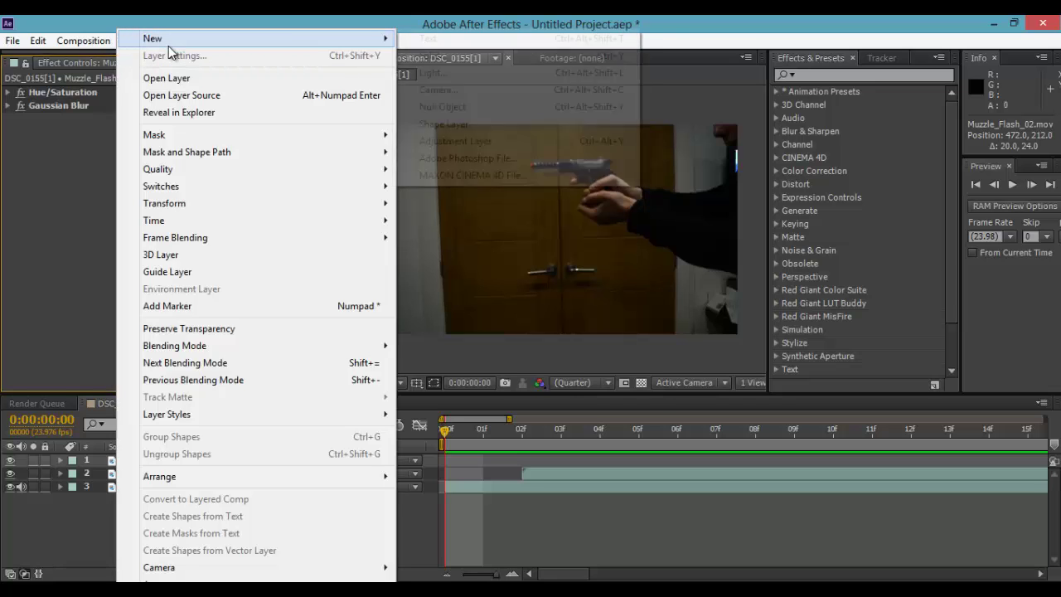
{"action": "mouse_move", "coordinate": [169, 46]}
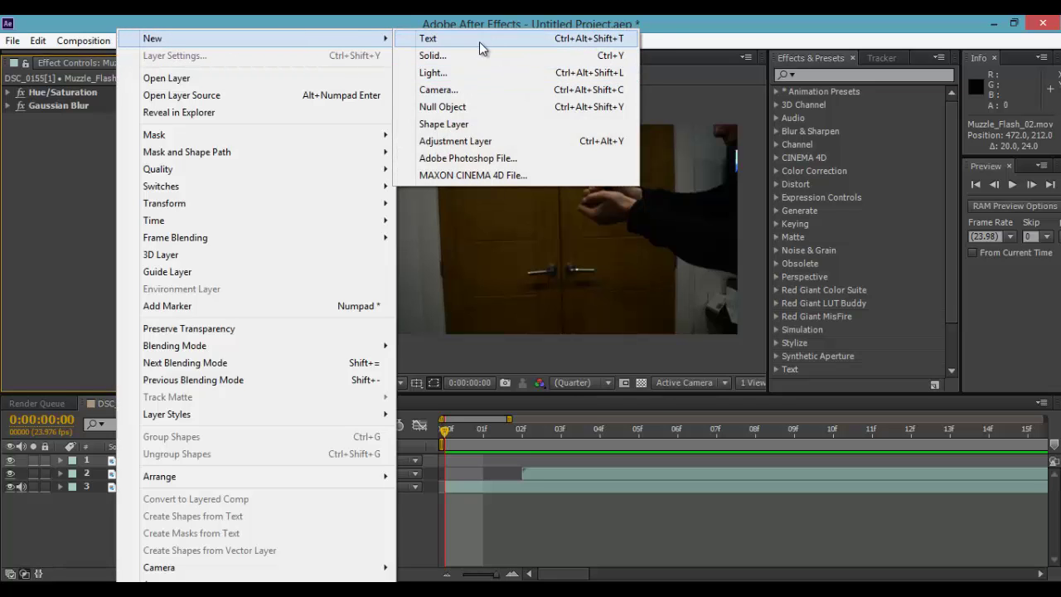
{"action": "left_click", "coordinate": [480, 53]}
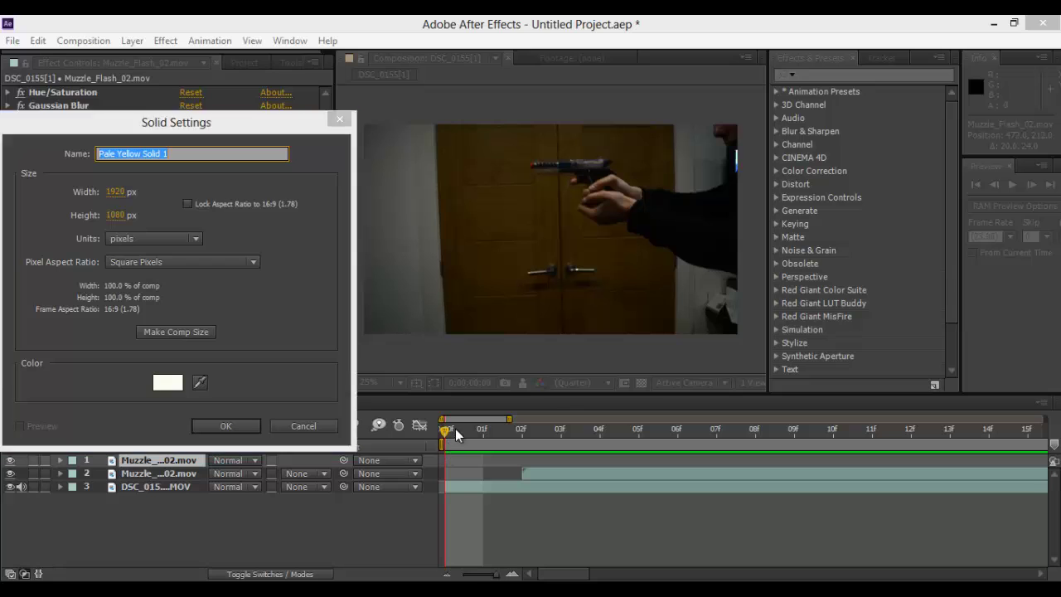
{"action": "left_click", "coordinate": [339, 119]}
- At 0:00:00:02, create a new 1920 x 1080 px solid layer in a pale red colour, about F9E5E5
{"action": "left_click_drag", "start_coordinate": [444, 432], "coordinate": [520, 431]}
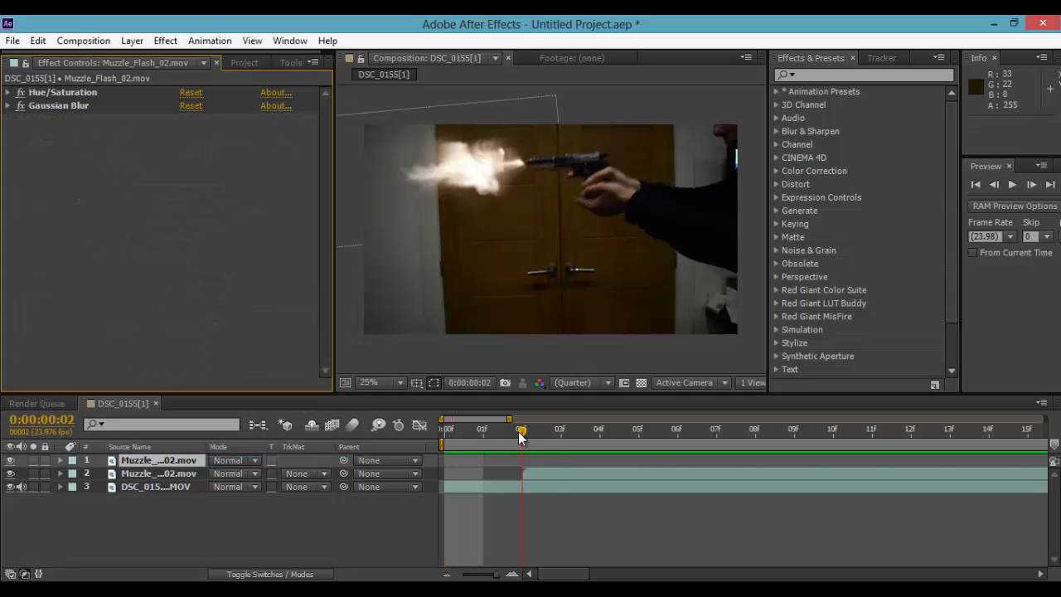
{"action": "left_click", "coordinate": [132, 41]}
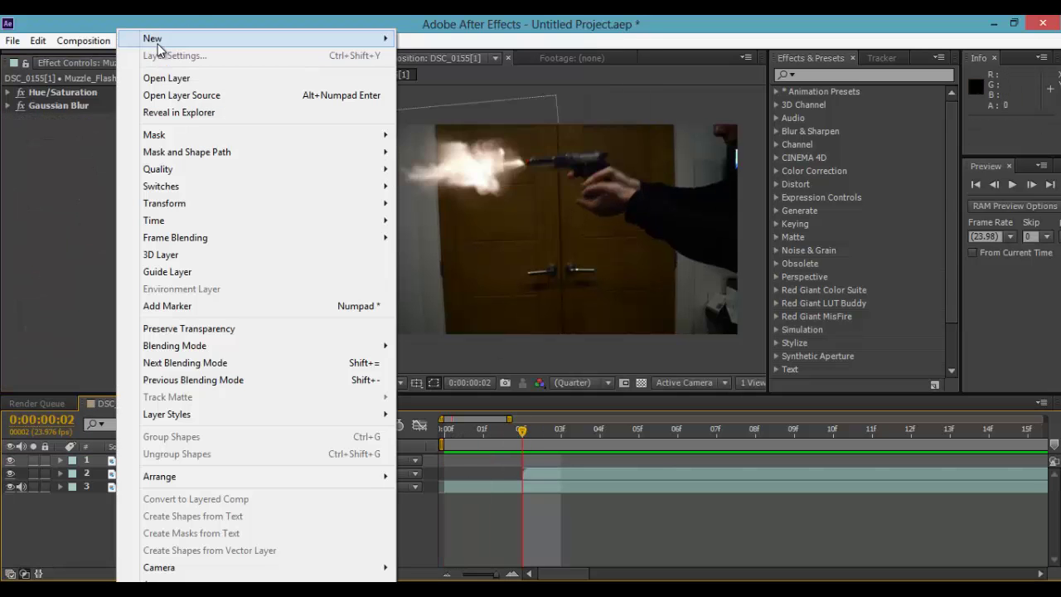
{"action": "mouse_move", "coordinate": [183, 42]}
{"action": "left_click", "coordinate": [514, 53]}
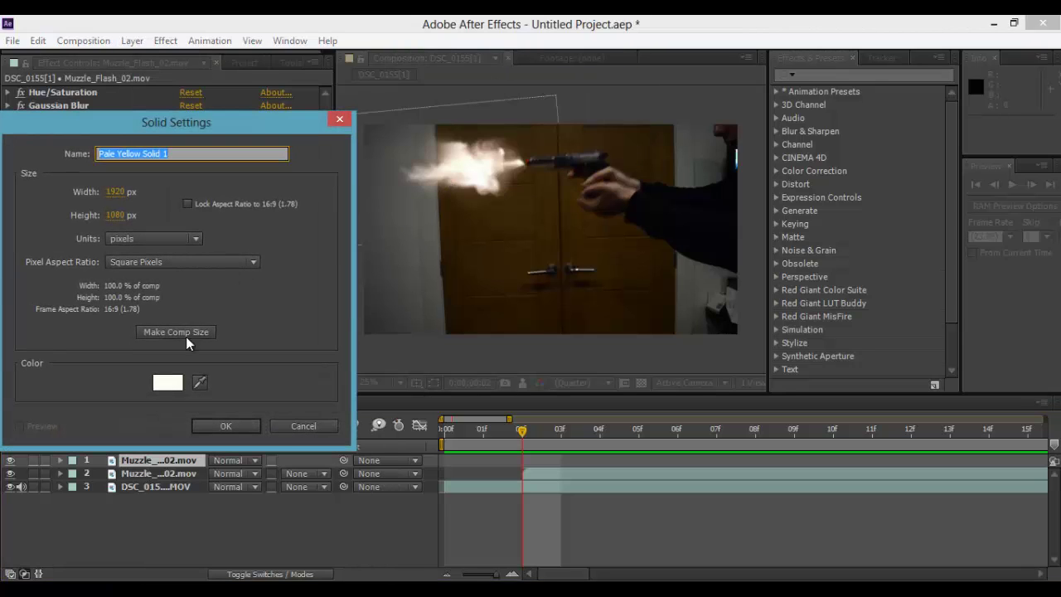
{"action": "left_click", "coordinate": [201, 382]}
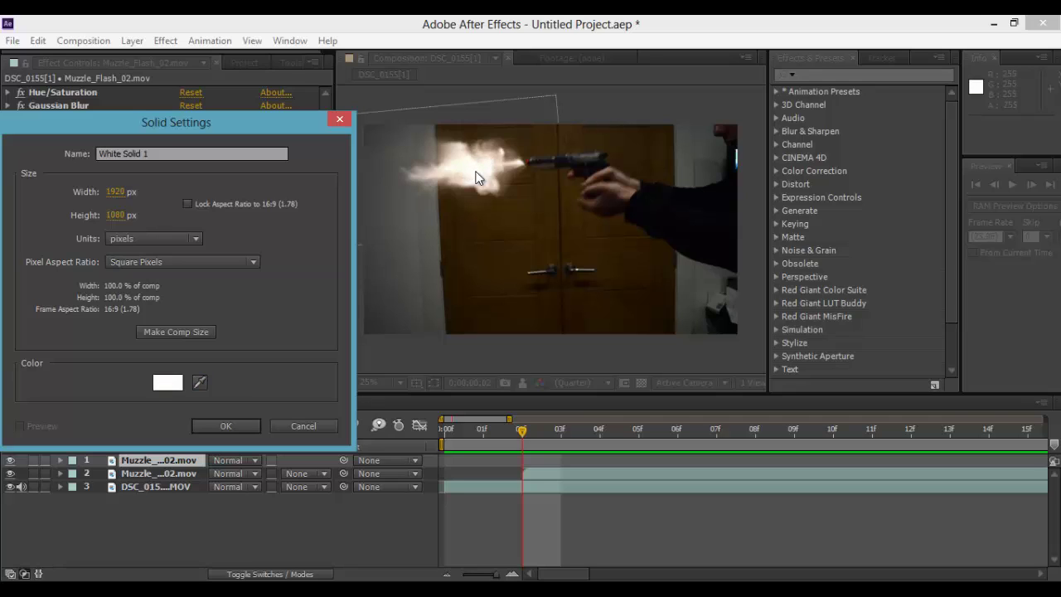
{"action": "left_click", "coordinate": [190, 384]}
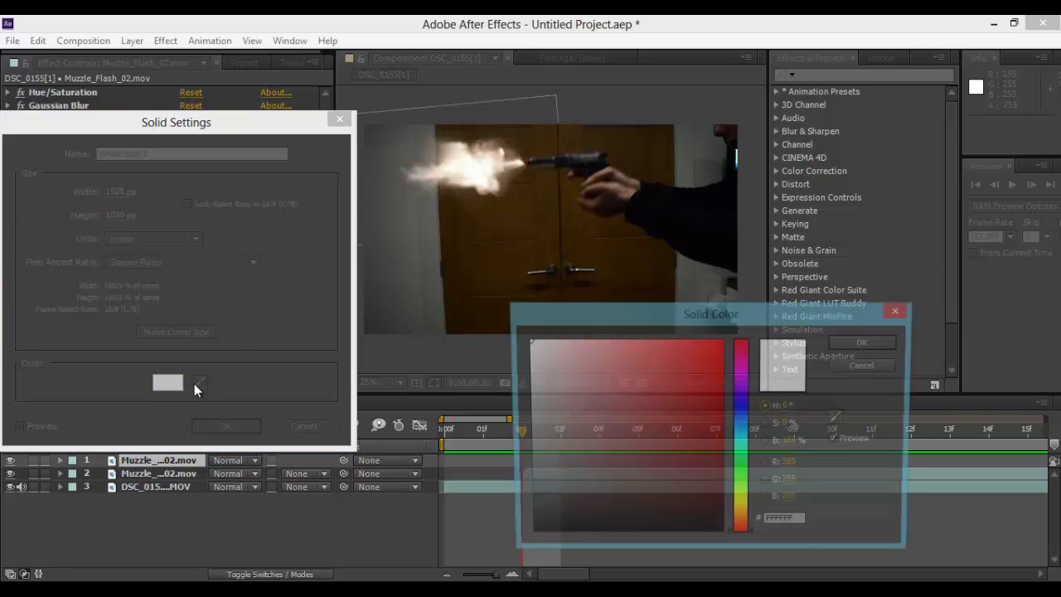
{"action": "mouse_move", "coordinate": [532, 348]}
{"action": "left_mouse_down"}
{"action": "mouse_move", "coordinate": [556, 351]}
{"action": "mouse_move", "coordinate": [540, 343]}
{"action": "left_mouse_up"}
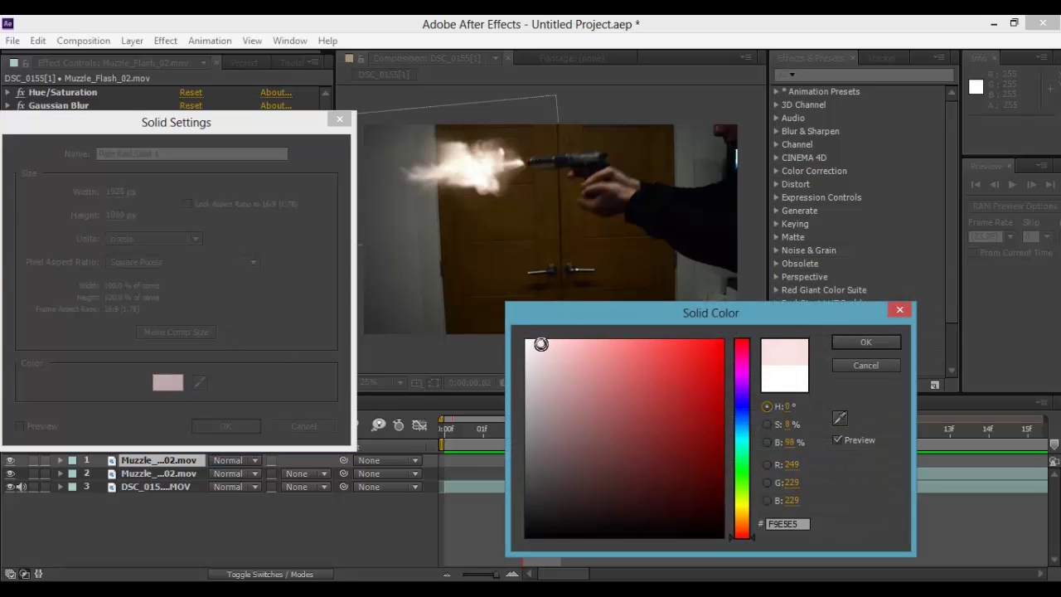
{"action": "left_click", "coordinate": [865, 343]}
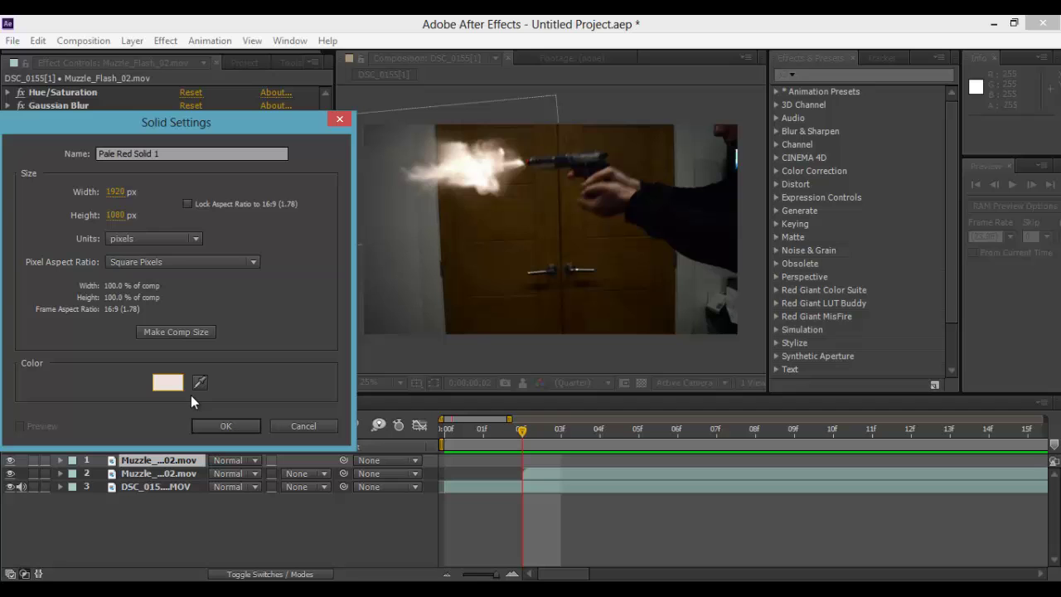
{"action": "left_click", "coordinate": [223, 425]}
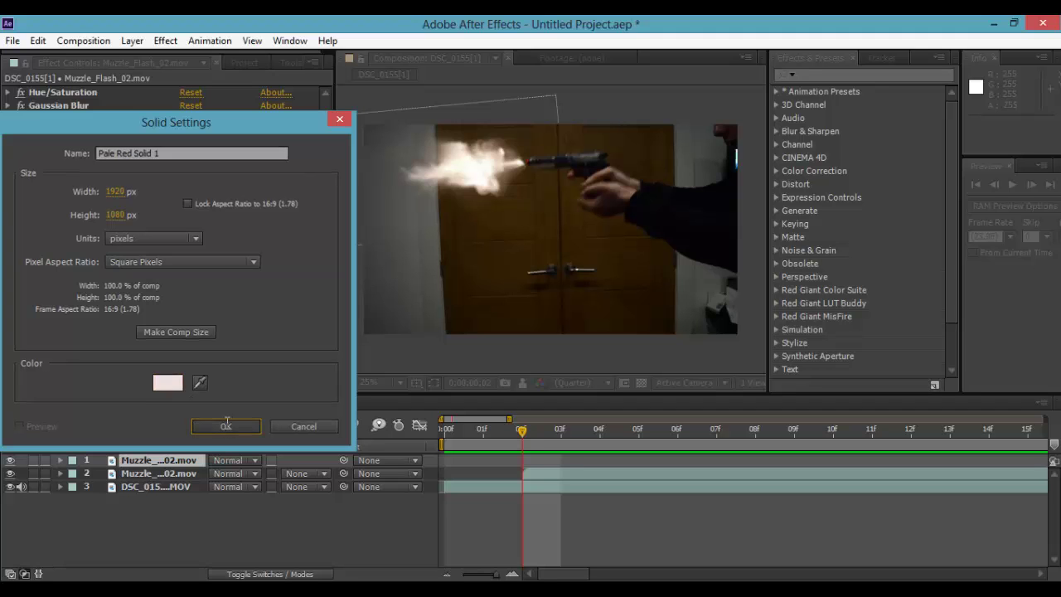
- Rename the new pale red solid layer to "Muzzle Light"
{"action": "left_click", "coordinate": [164, 499]}
{"action": "right_click", "coordinate": [160, 461]}
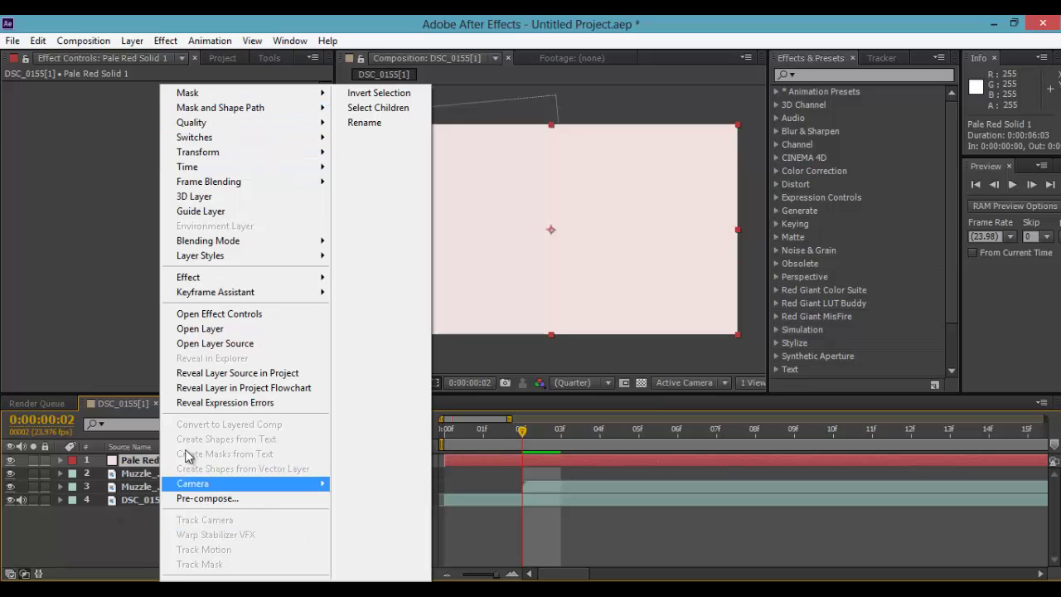
{"action": "left_click", "coordinate": [370, 123]}
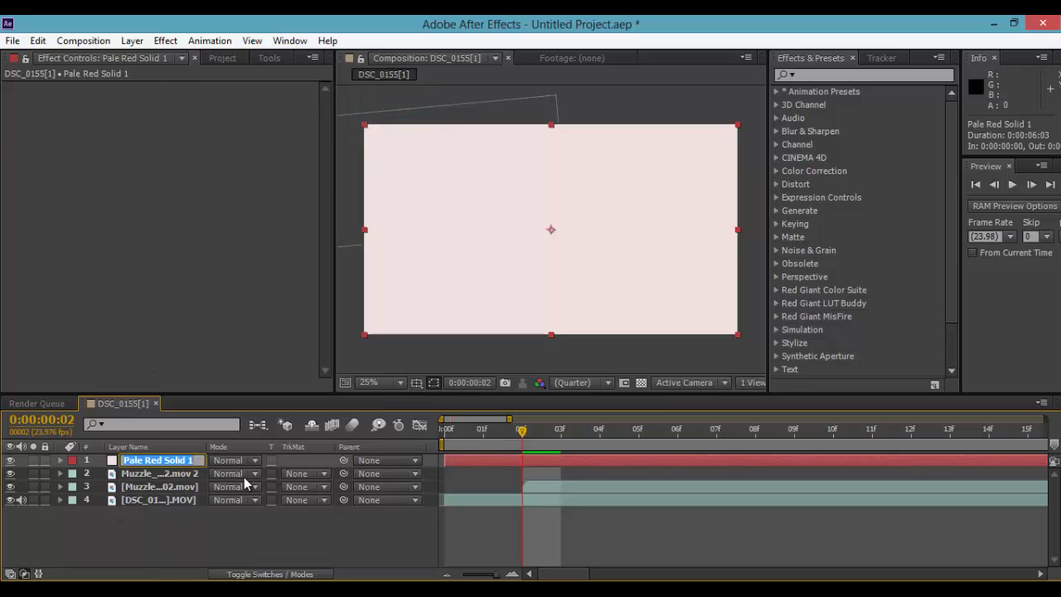
{"action": "type", "text": "Muzzle L"}
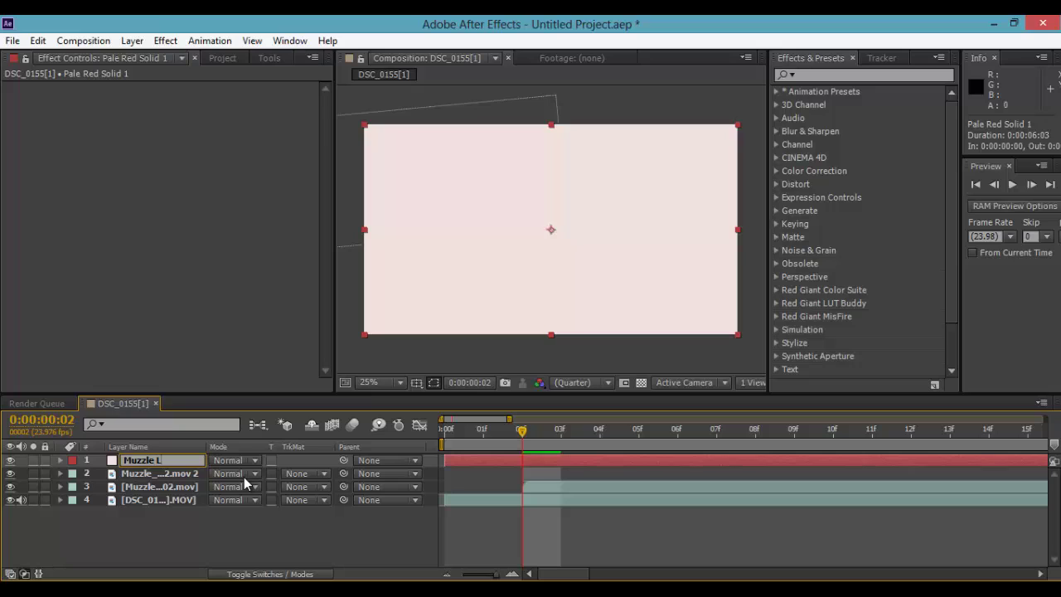
{"action": "type", "text": "ight"}
{"action": "key", "text": "Return"}
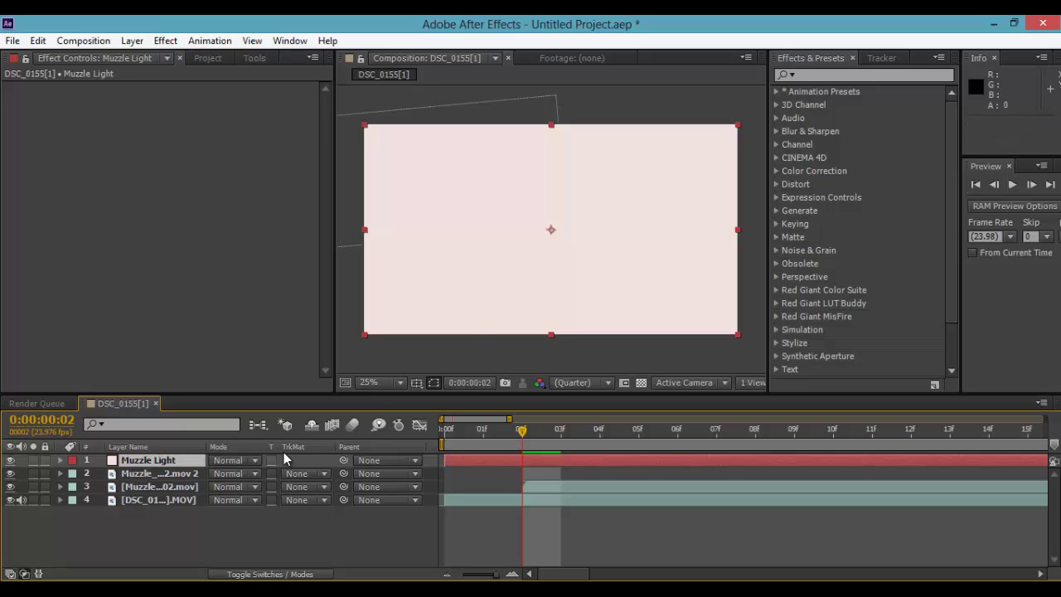
- Hide the Muzzle Light layer at frame 0:00:00:02 and expand its layer properties
{"action": "left_click_drag", "start_coordinate": [522, 431], "coordinate": [600, 432]}
{"action": "left_click", "coordinate": [525, 444]}
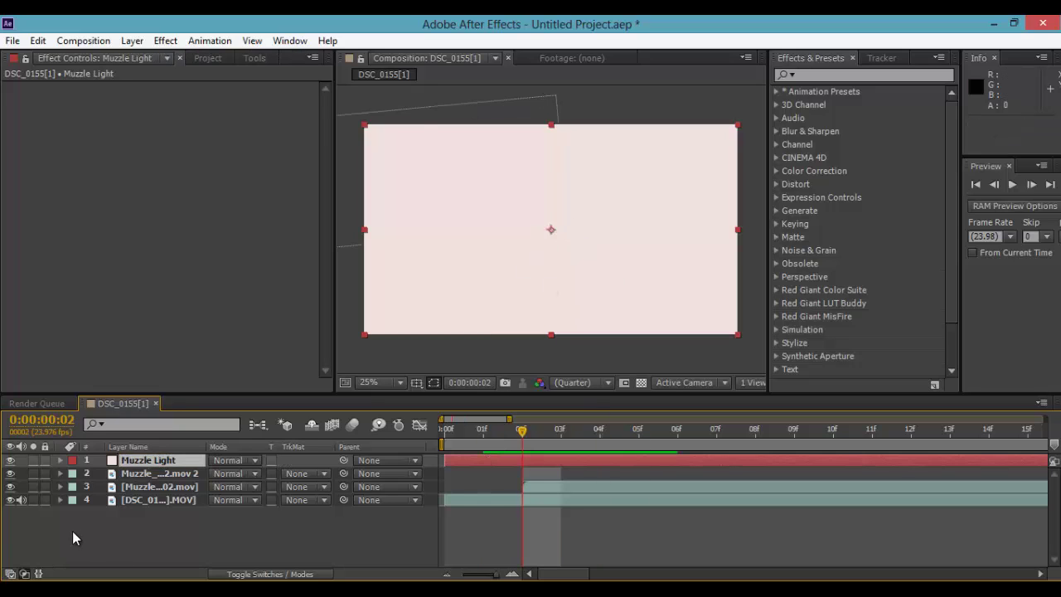
{"action": "left_click", "coordinate": [10, 460]}
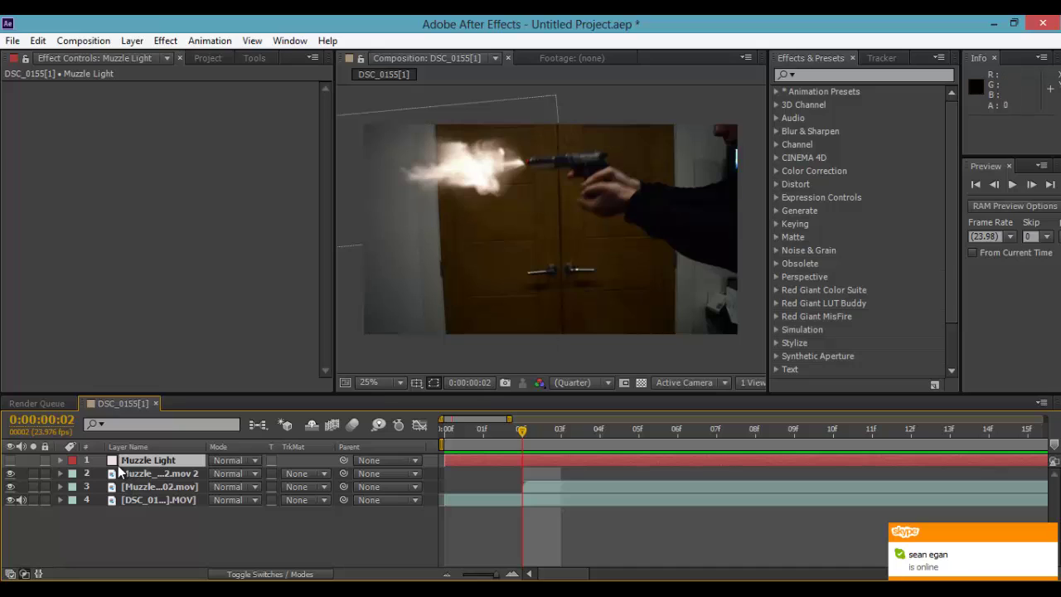
{"action": "left_click", "coordinate": [60, 461]}
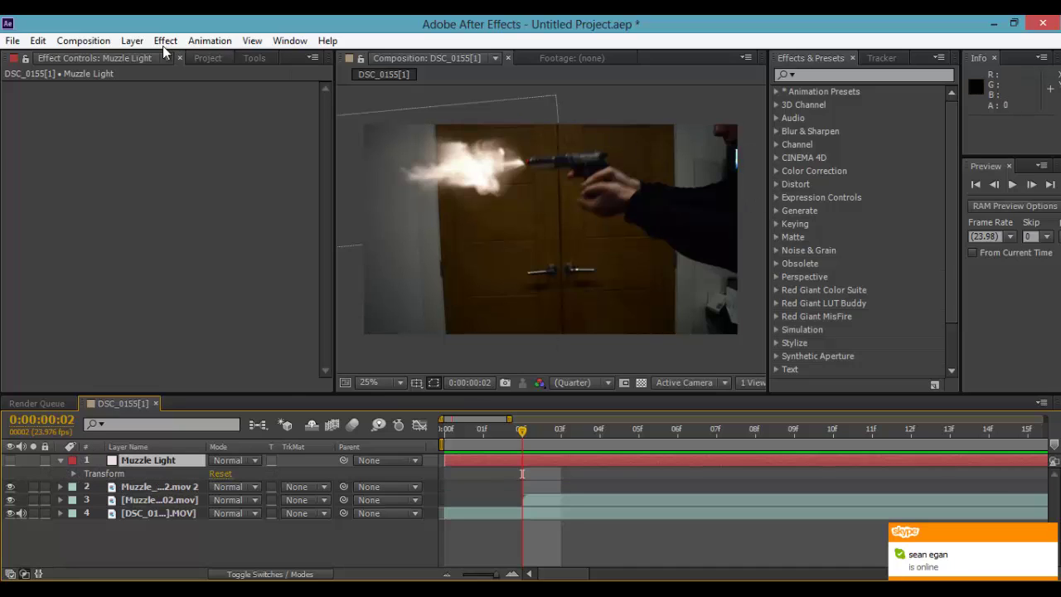
- Draw an elliptical mask around the muzzle flash on the Muzzle Light layer and reposition it so it encloses the flash
{"action": "left_click", "coordinate": [251, 59]}
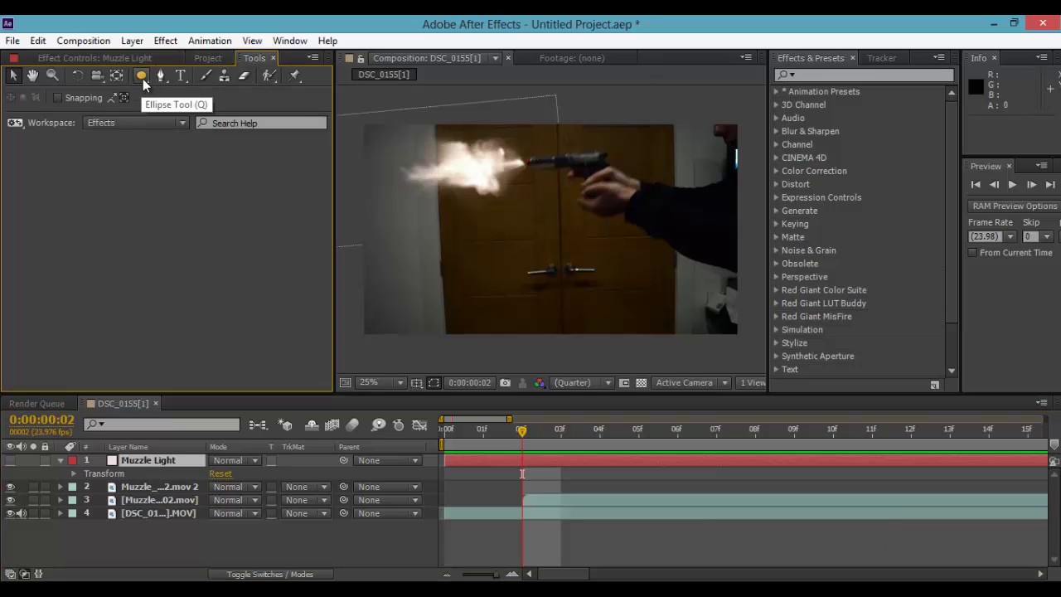
{"action": "left_click_drag", "start_coordinate": [142, 78], "coordinate": [183, 80]}
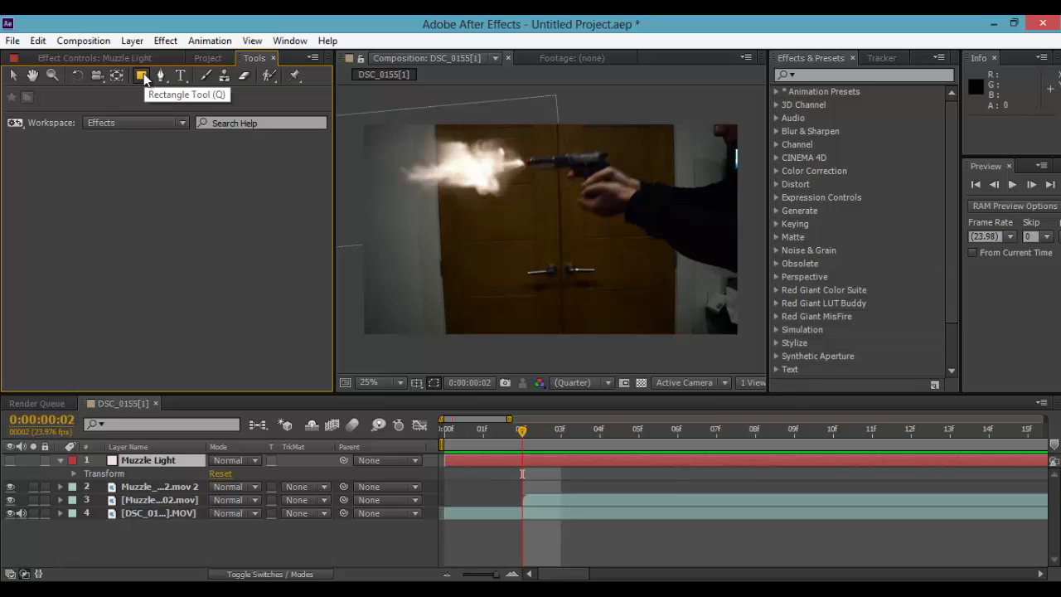
{"action": "mouse_move", "coordinate": [143, 73]}
{"action": "left_mouse_down"}
{"action": "mouse_move", "coordinate": [199, 72]}
{"action": "mouse_move", "coordinate": [225, 110]}
{"action": "left_mouse_up"}
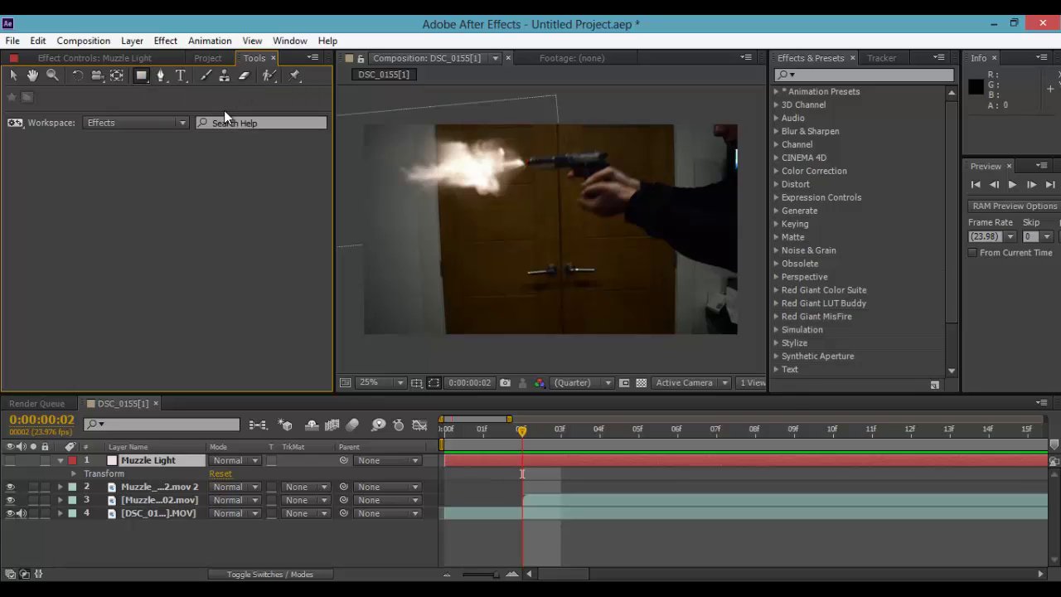
{"action": "mouse_move", "coordinate": [527, 229]}
{"action": "left_mouse_down"}
{"action": "mouse_move", "coordinate": [369, 102]}
{"action": "mouse_move", "coordinate": [354, 102]}
{"action": "left_mouse_up"}
{"action": "left_click", "coordinate": [13, 74]}
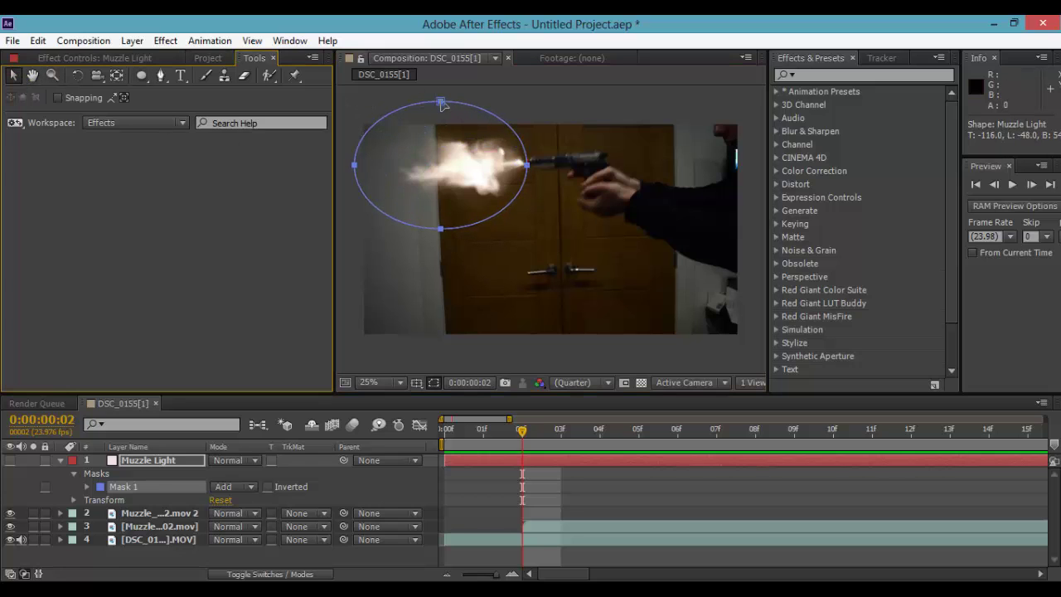
{"action": "left_click_drag", "start_coordinate": [442, 104], "coordinate": [474, 117]}
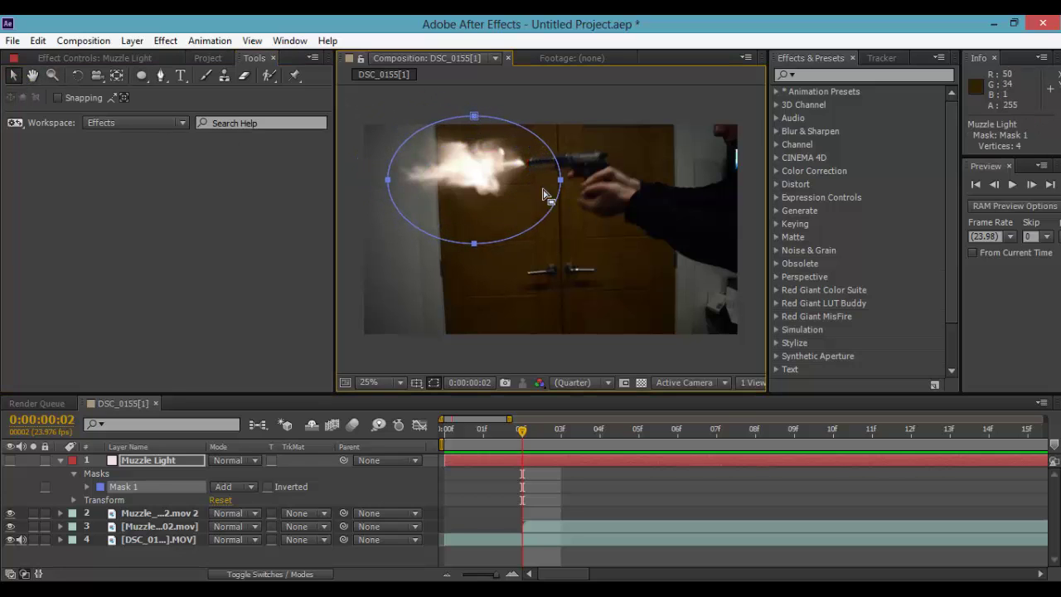
{"action": "left_click_drag", "start_coordinate": [472, 243], "coordinate": [468, 238]}
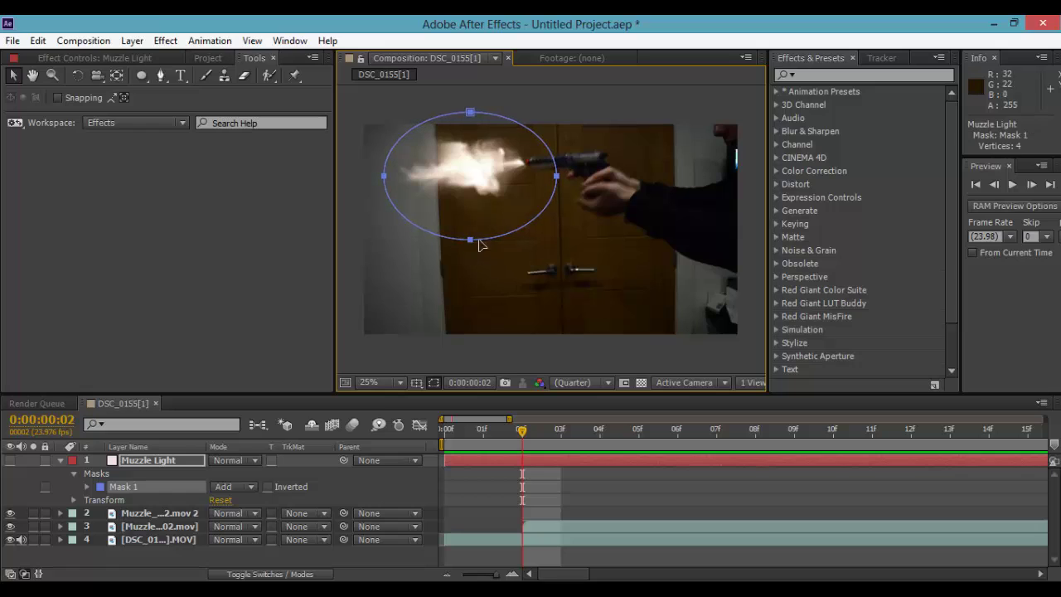
- Trace a closed freeform mask around the shooter's hand and forearm on the Muzzle Light layer with the Pen tool
{"action": "left_click", "coordinate": [159, 74]}
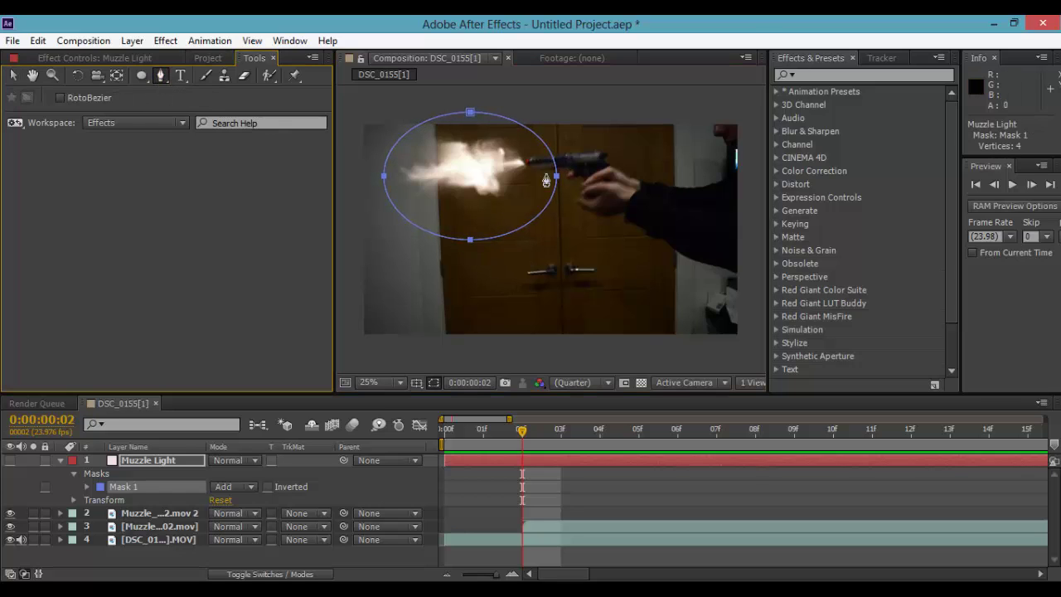
{"action": "left_click", "coordinate": [599, 172]}
{"action": "left_click", "coordinate": [587, 178]}
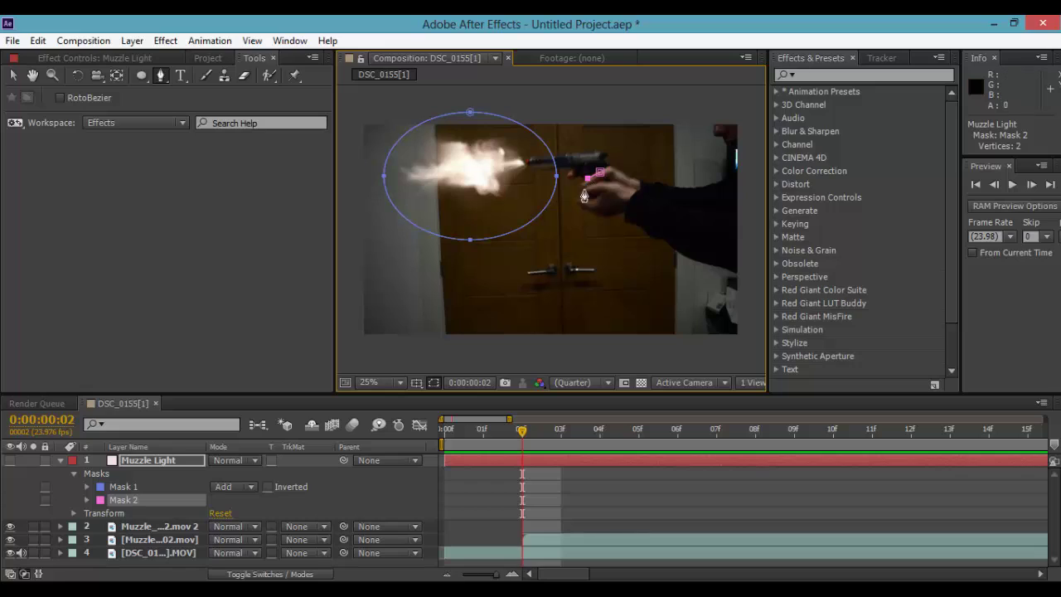
{"action": "left_click", "coordinate": [629, 216]}
{"action": "left_click", "coordinate": [647, 231]}
{"action": "left_click", "coordinate": [672, 248]}
{"action": "left_click", "coordinate": [683, 248]}
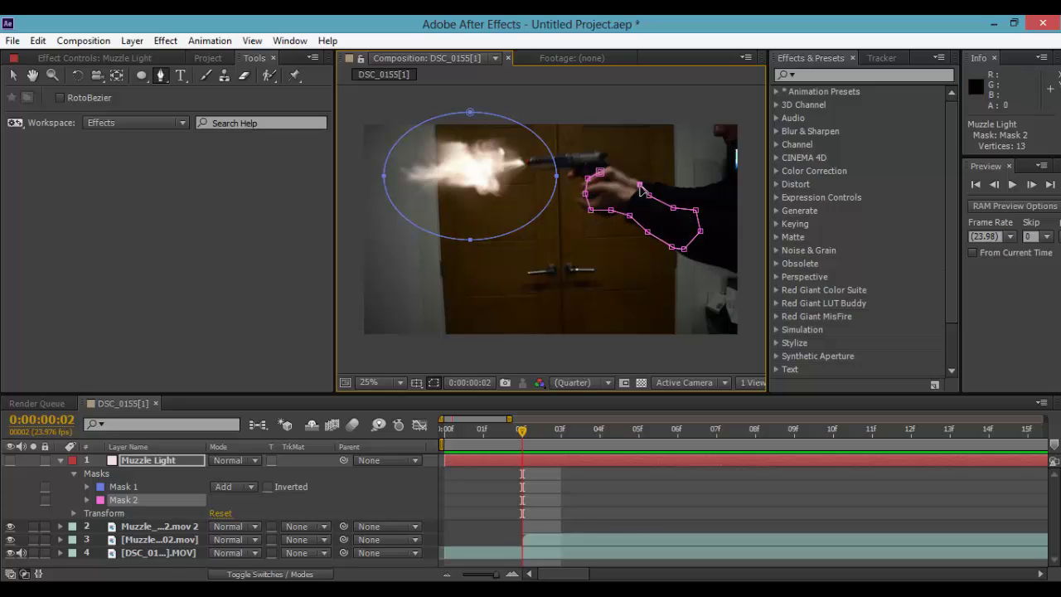
{"action": "left_click", "coordinate": [600, 173]}
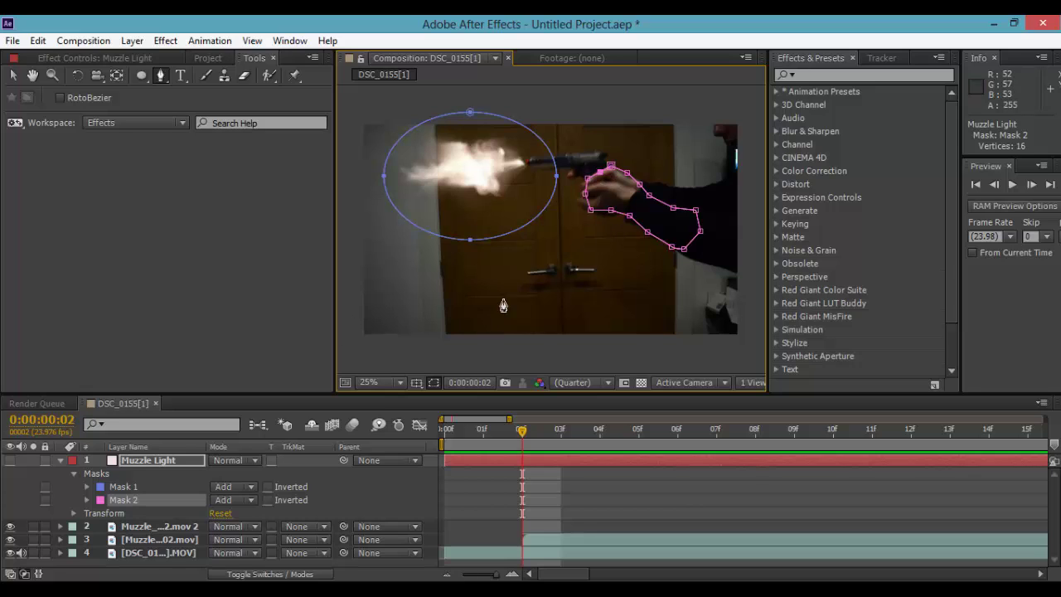
- Draw a closed freeform mask over the lower-left wall and door area of the frame, extending past the frame edges
{"action": "left_click", "coordinate": [469, 300]}
{"action": "left_click", "coordinate": [401, 271]}
{"action": "left_click", "coordinate": [357, 276]}
{"action": "left_click", "coordinate": [341, 298]}
{"action": "left_click", "coordinate": [346, 338]}
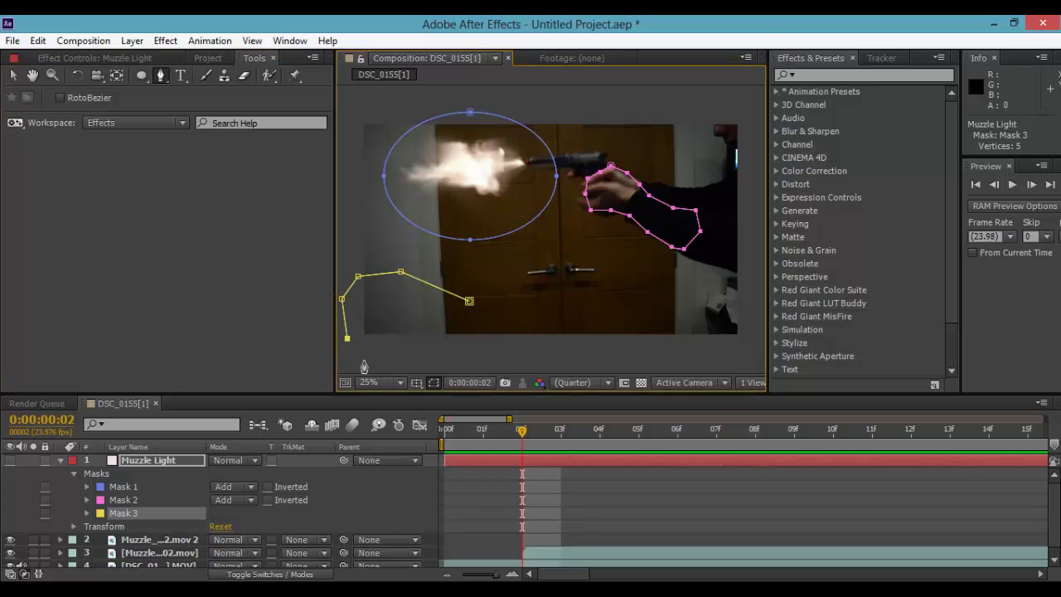
{"action": "left_click", "coordinate": [364, 360]}
{"action": "left_click", "coordinate": [474, 366]}
{"action": "left_click", "coordinate": [487, 304]}
{"action": "left_click", "coordinate": [469, 302]}
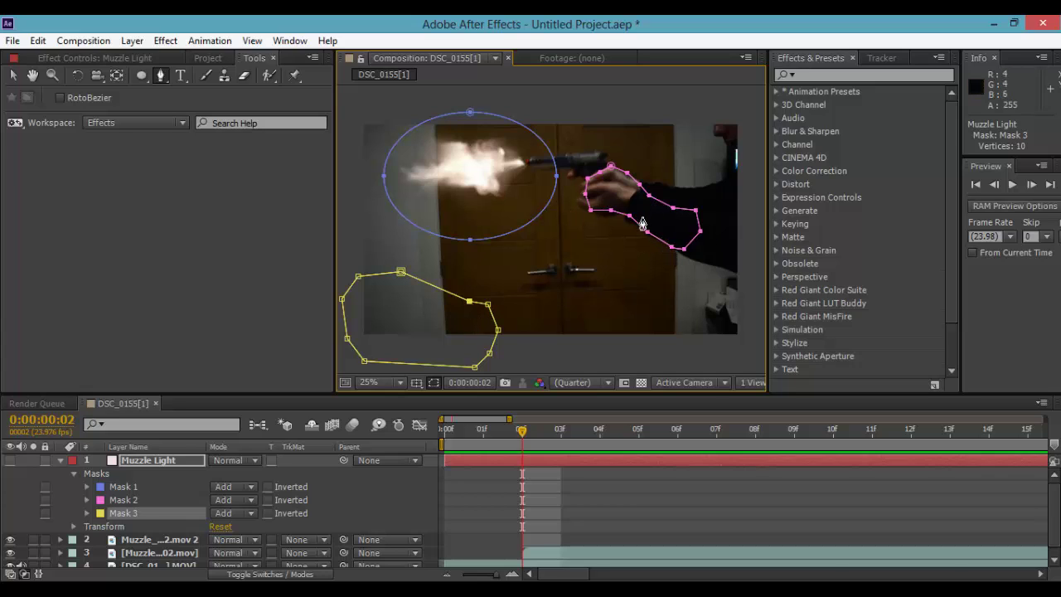
- Adjust the lower points of the hand-and-forearm mask to follow the arm's underside more closely
{"action": "left_click", "coordinate": [592, 212]}
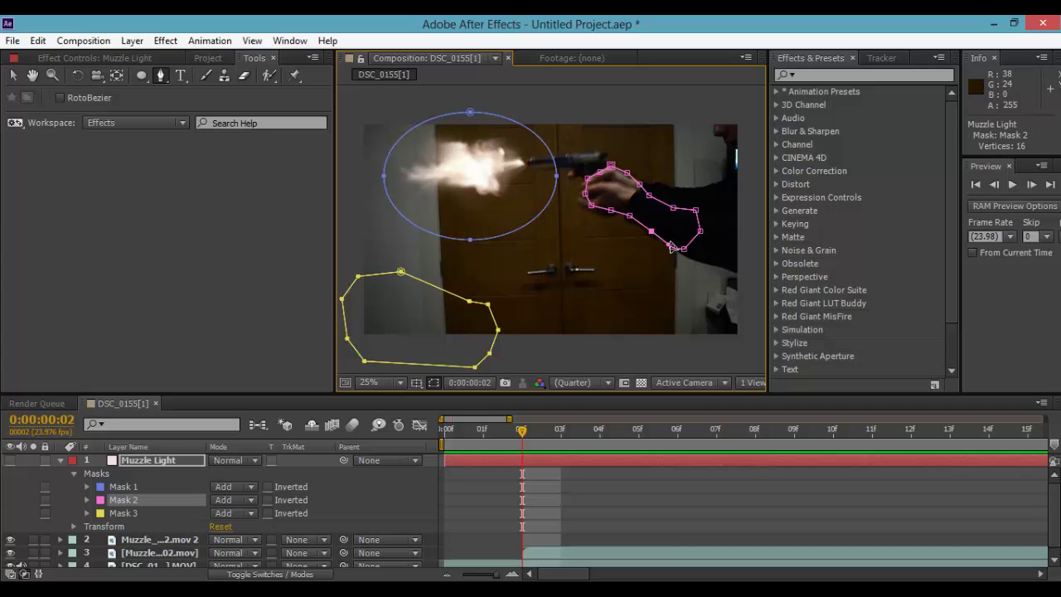
{"action": "left_click_drag", "start_coordinate": [684, 248], "coordinate": [691, 248]}
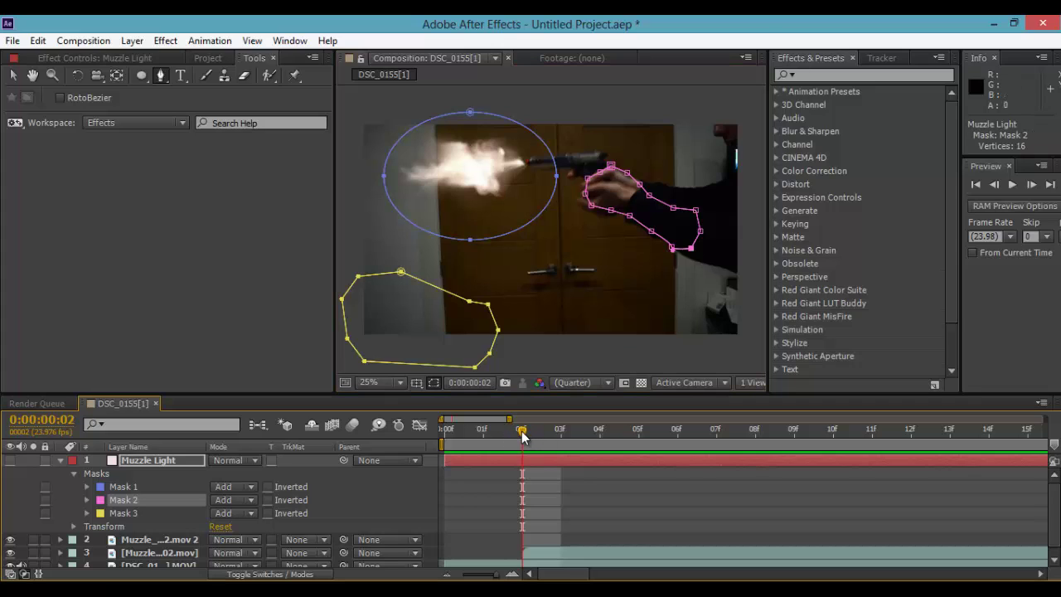
- Select all three masks, expand their properties, and make the Muzzle Light layer visible again
{"action": "left_click", "coordinate": [122, 488]}
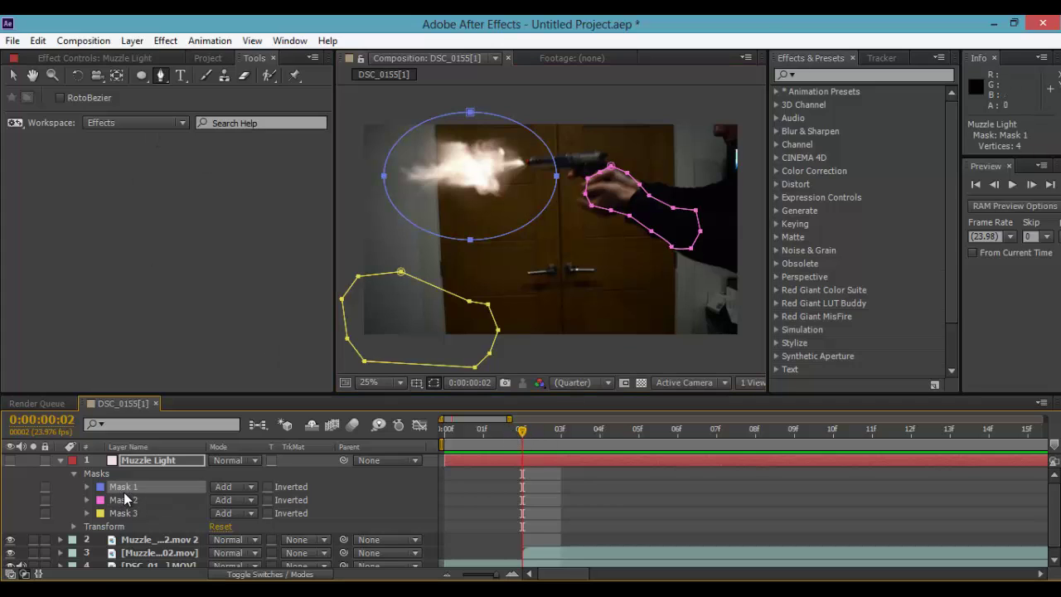
{"action": "left_click", "coordinate": [133, 499]}
{"action": "left_click", "coordinate": [135, 513]}
{"action": "left_click", "coordinate": [132, 488]}
{"action": "left_click", "coordinate": [135, 513], "text": "shift"}
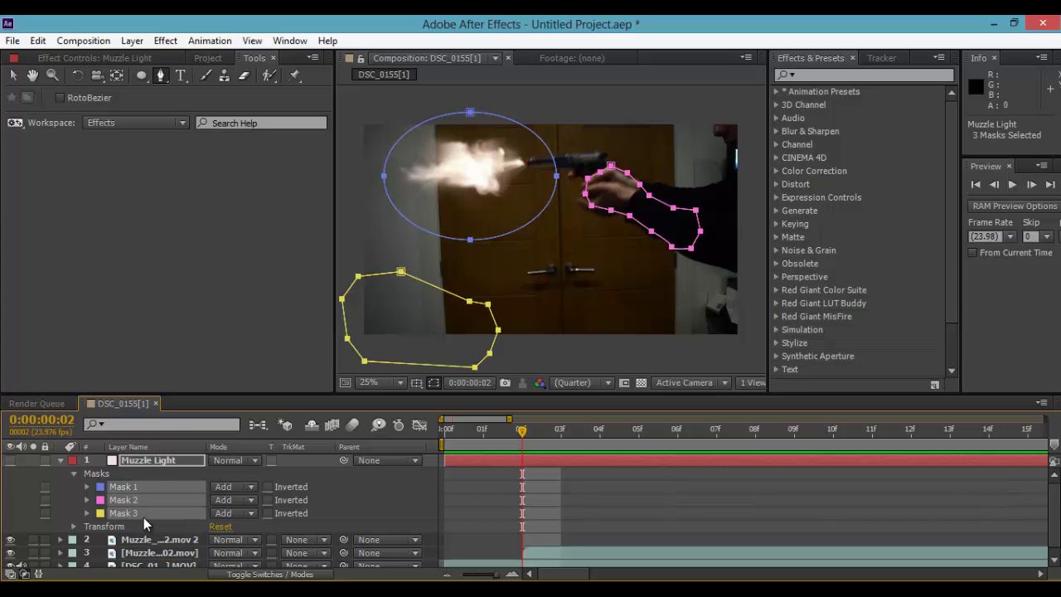
{"action": "left_click", "coordinate": [87, 488]}
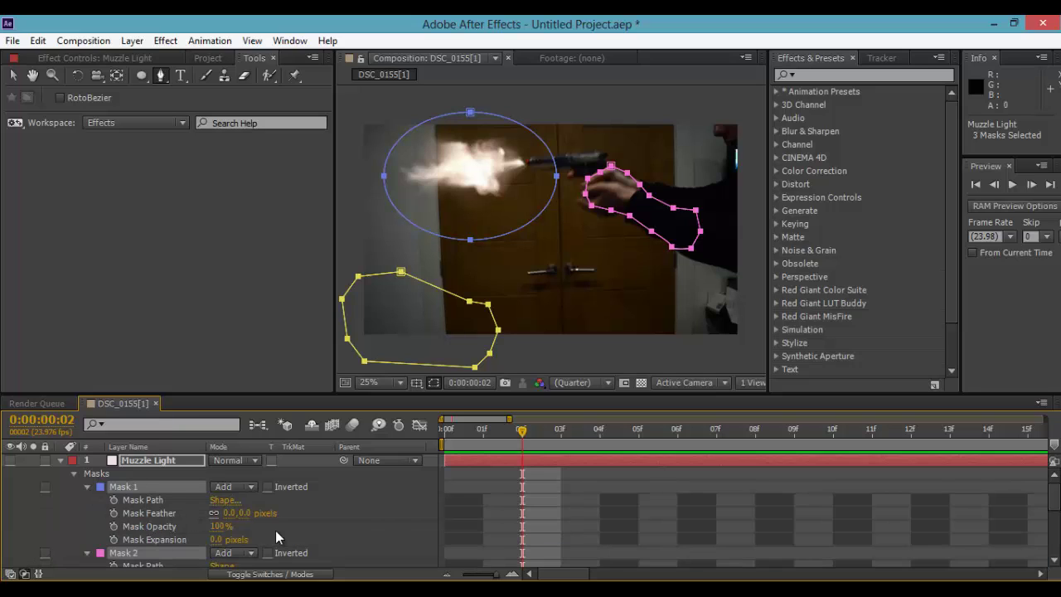
{"action": "scroll", "coordinate": [64, 491], "scroll_direction": "down", "scroll_amount": 5}
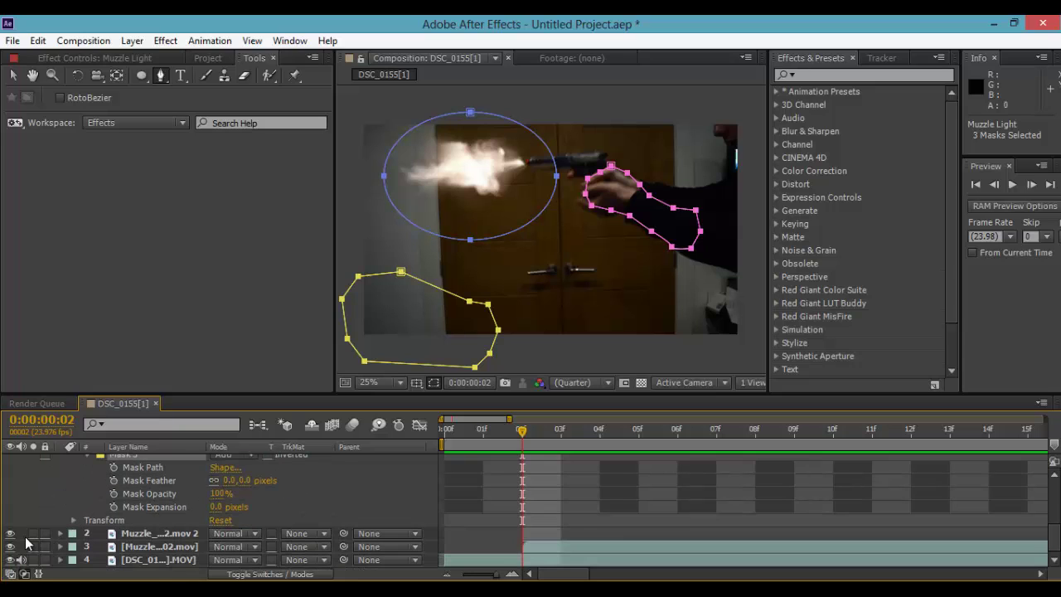
{"action": "scroll", "coordinate": [29, 493], "scroll_direction": "up", "scroll_amount": 5}
{"action": "left_click", "coordinate": [10, 459]}
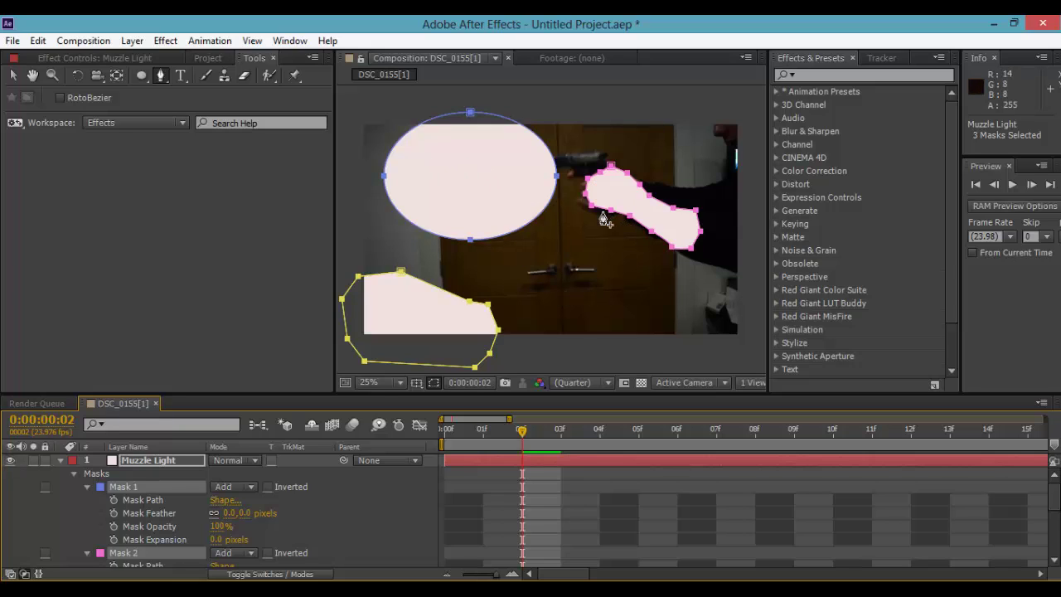
- Shift all three masks together very slightly towards the left edge of the frame with the Selection tool
{"action": "left_click_drag", "start_coordinate": [395, 286], "coordinate": [418, 281]}
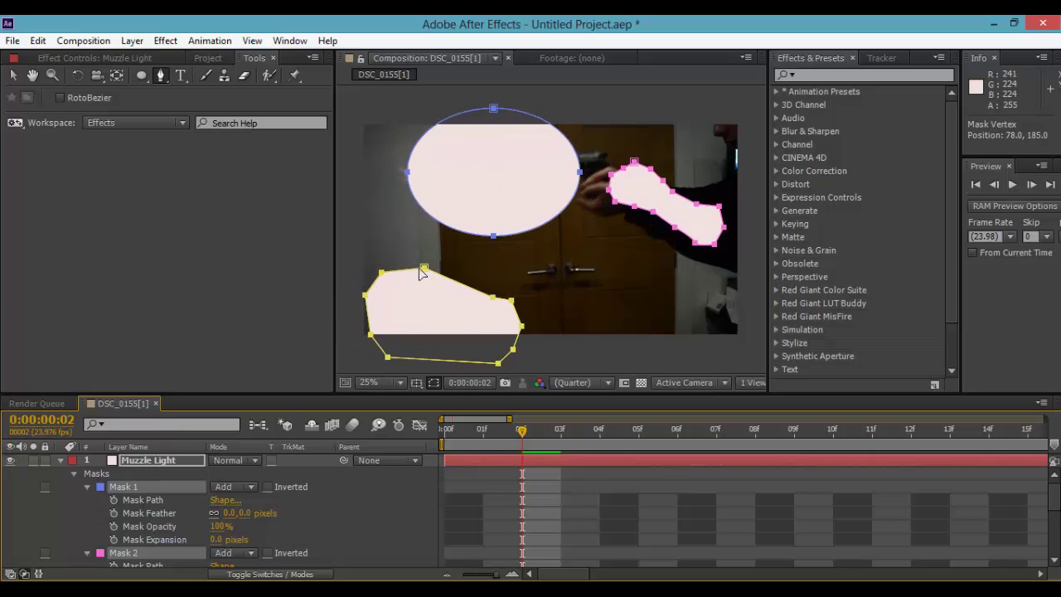
{"action": "key", "text": "ctrl+z"}
{"action": "left_click", "coordinate": [13, 75]}
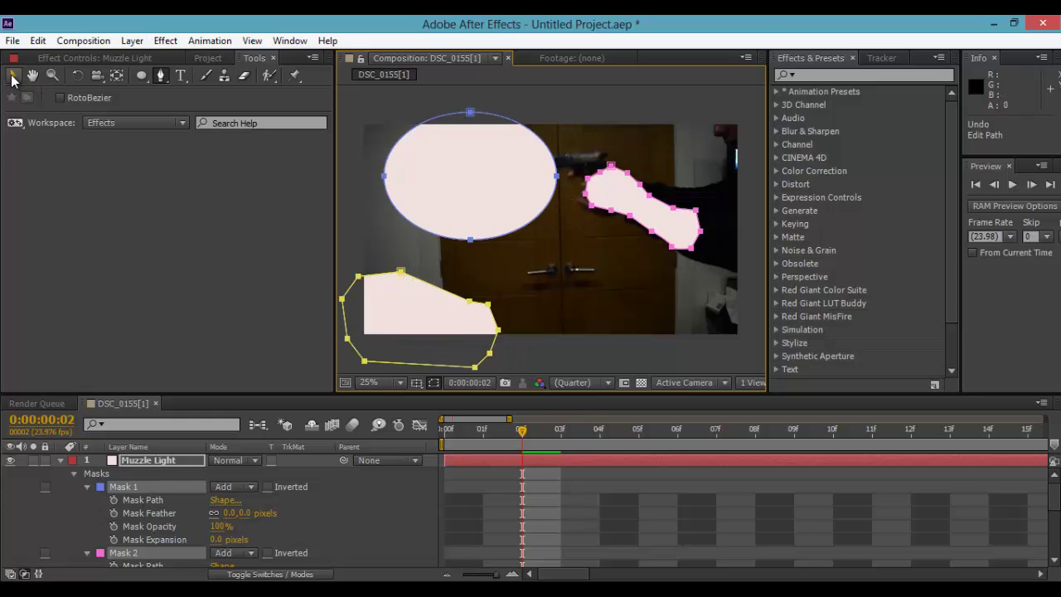
{"action": "left_click_drag", "start_coordinate": [406, 281], "coordinate": [400, 280]}
- Reshape the upper edge of the lower-left mask by repositioning its individual points
{"action": "left_click", "coordinate": [93, 498]}
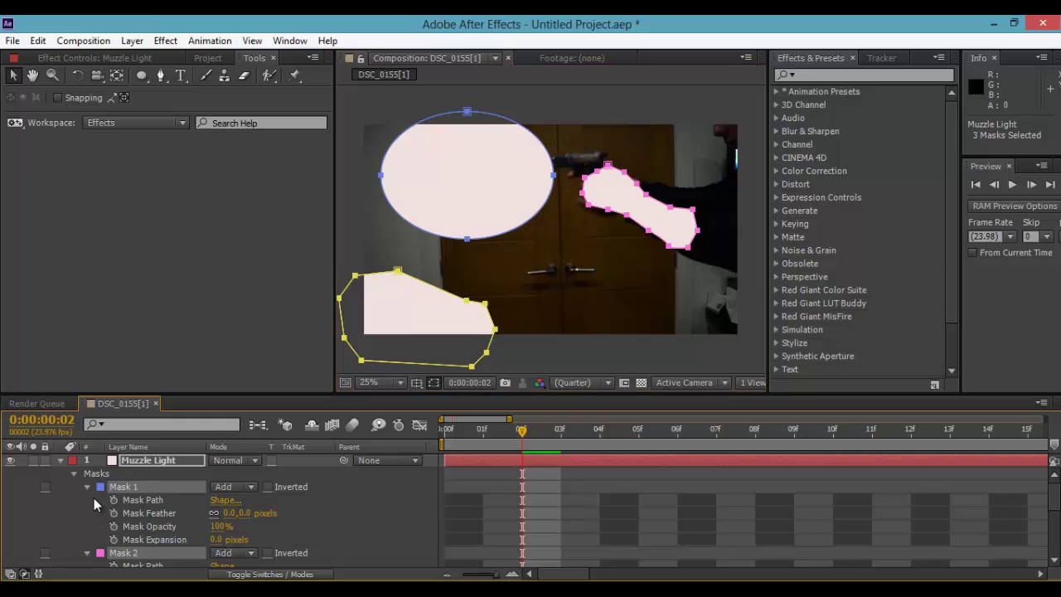
{"action": "scroll", "coordinate": [137, 486], "scroll_direction": "down", "scroll_amount": 3}
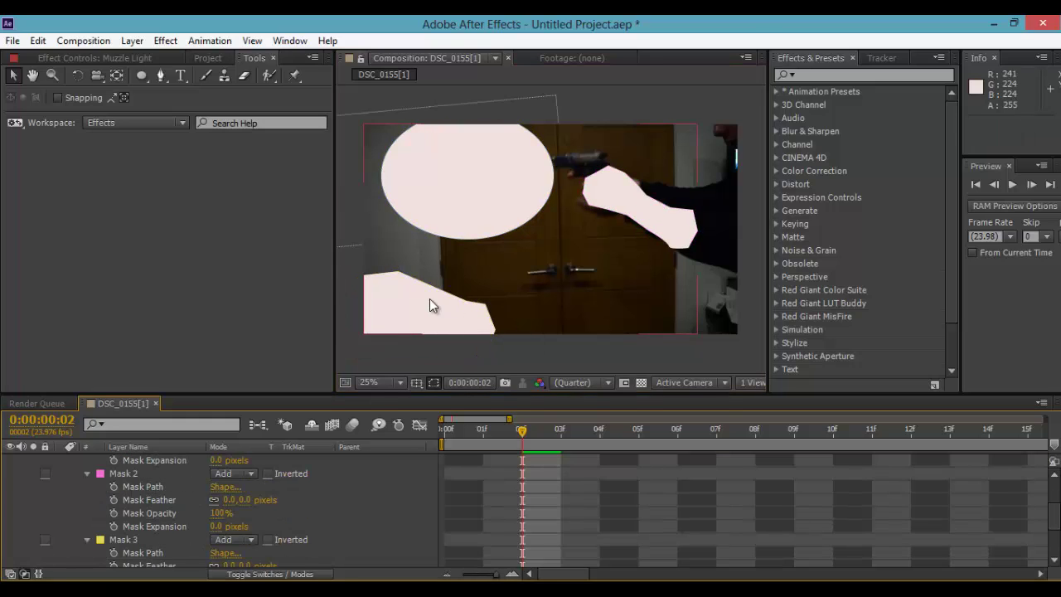
{"action": "left_click", "coordinate": [421, 332]}
{"action": "left_click", "coordinate": [397, 272]}
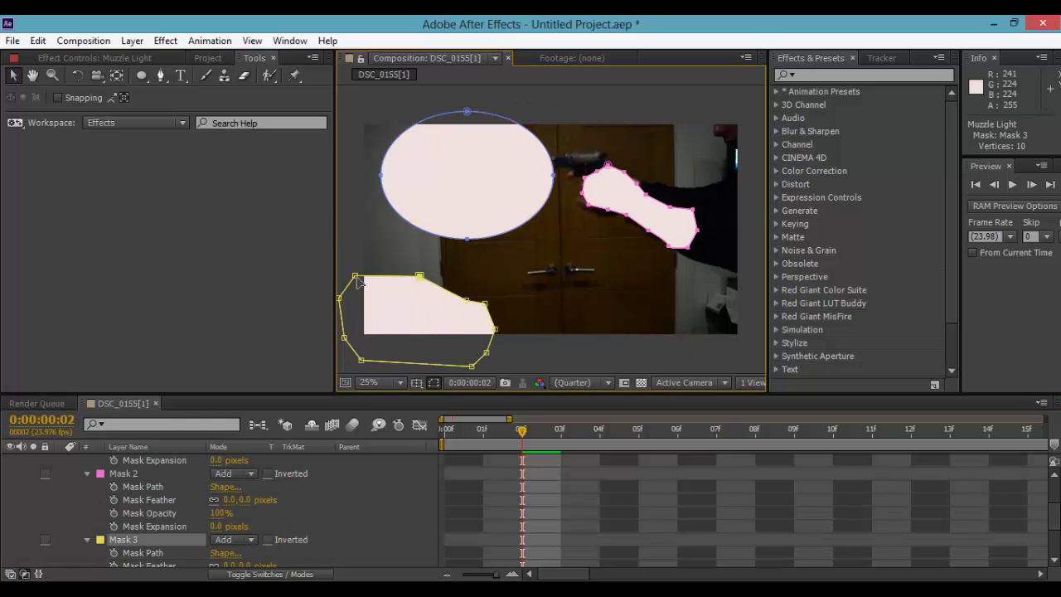
{"action": "left_click_drag", "start_coordinate": [356, 275], "coordinate": [370, 268]}
{"action": "mouse_move", "coordinate": [464, 303]}
{"action": "left_mouse_down"}
{"action": "mouse_move", "coordinate": [456, 294]}
{"action": "mouse_move", "coordinate": [483, 310]}
{"action": "left_mouse_up"}
{"action": "left_click_drag", "start_coordinate": [418, 277], "coordinate": [418, 271]}
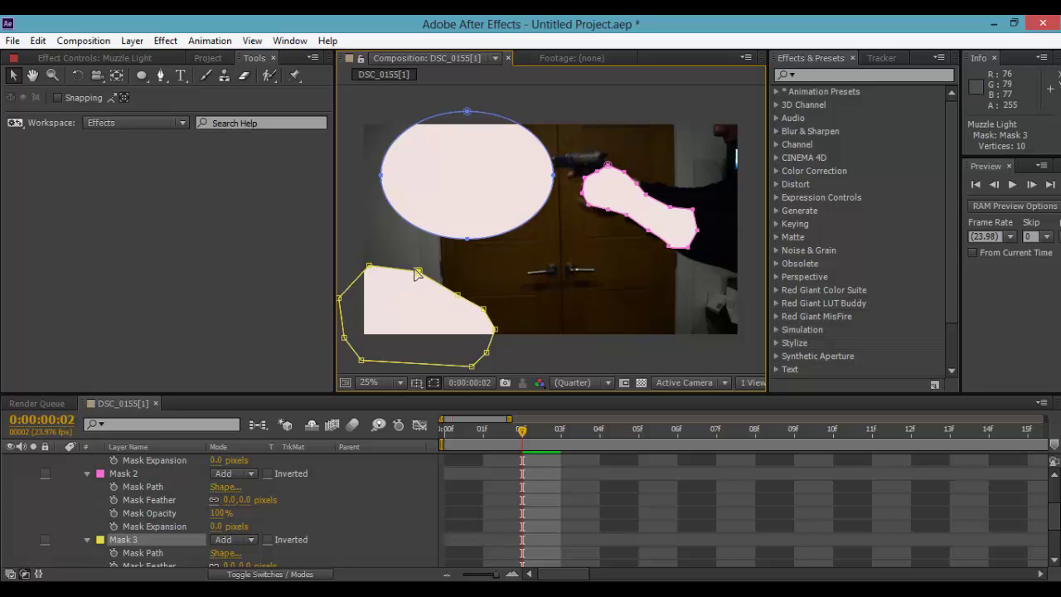
{"action": "left_click", "coordinate": [132, 474]}
{"action": "scroll", "coordinate": [124, 509], "scroll_direction": "up", "scroll_amount": 3}
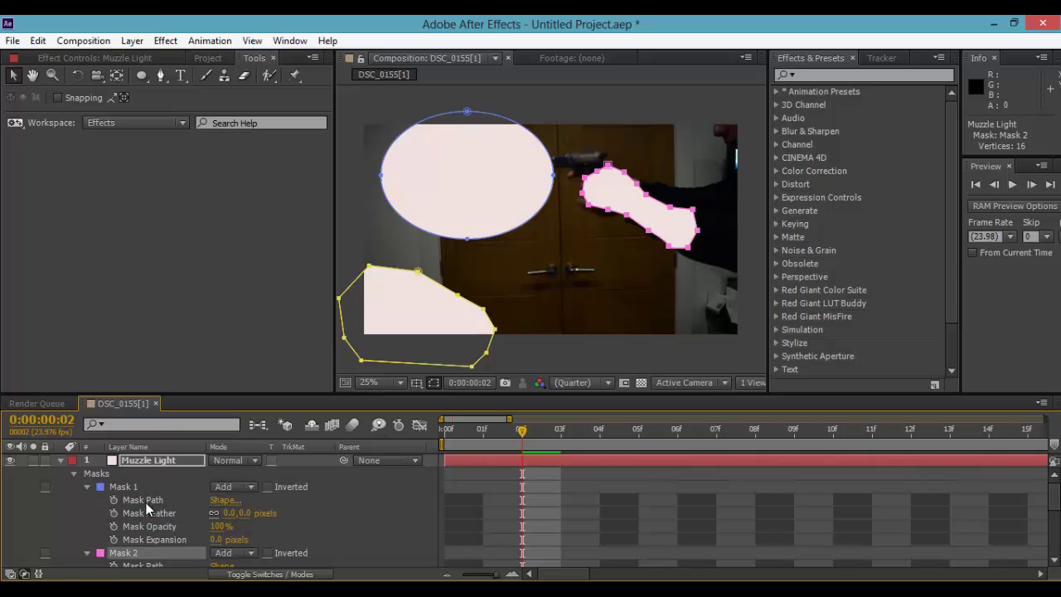
{"action": "left_click", "coordinate": [139, 488]}
{"action": "scroll", "coordinate": [149, 497], "scroll_direction": "down", "scroll_amount": 5}
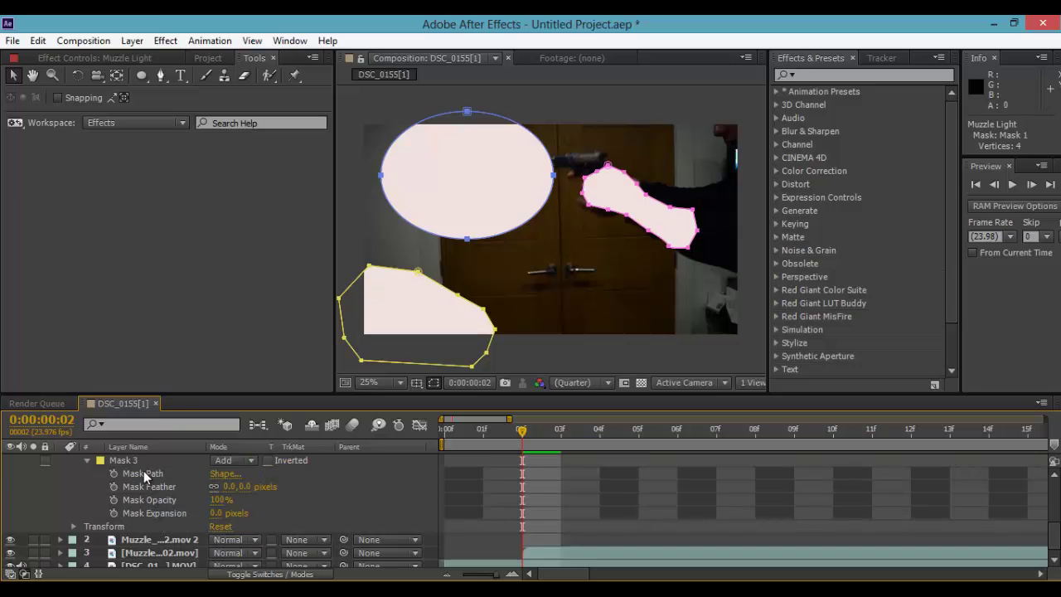
{"action": "left_click", "coordinate": [124, 460], "text": "shift"}
{"action": "left_click", "coordinate": [154, 509], "text": "shift"}
{"action": "left_click", "coordinate": [155, 500], "text": "shift"}
{"action": "left_click", "coordinate": [157, 488], "text": "shift"}
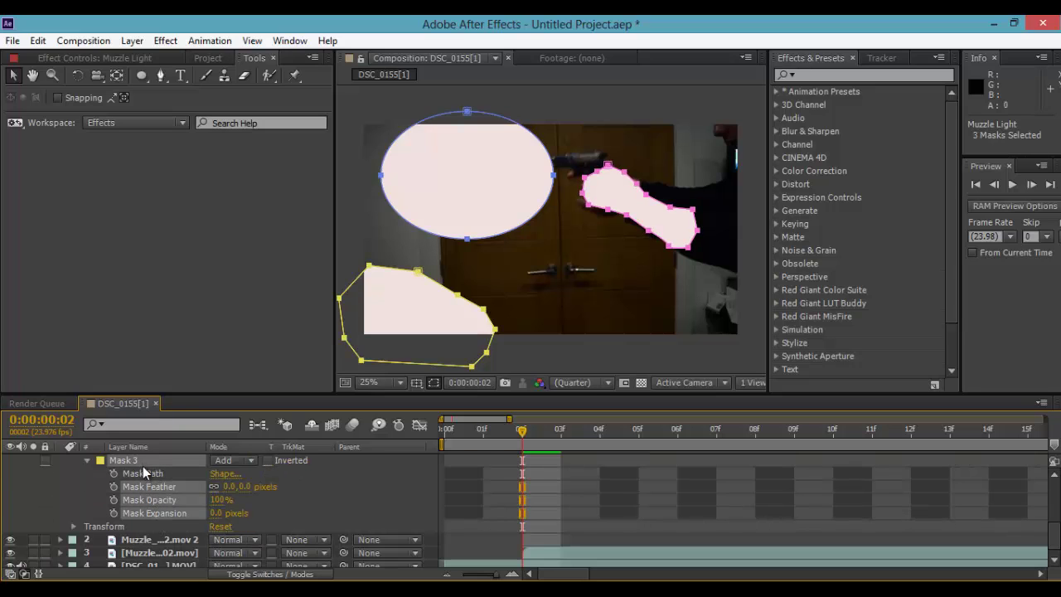
- Deselect the masks and collapse the property groups of all three
{"action": "left_click", "coordinate": [93, 466]}
{"action": "left_click", "coordinate": [87, 460]}
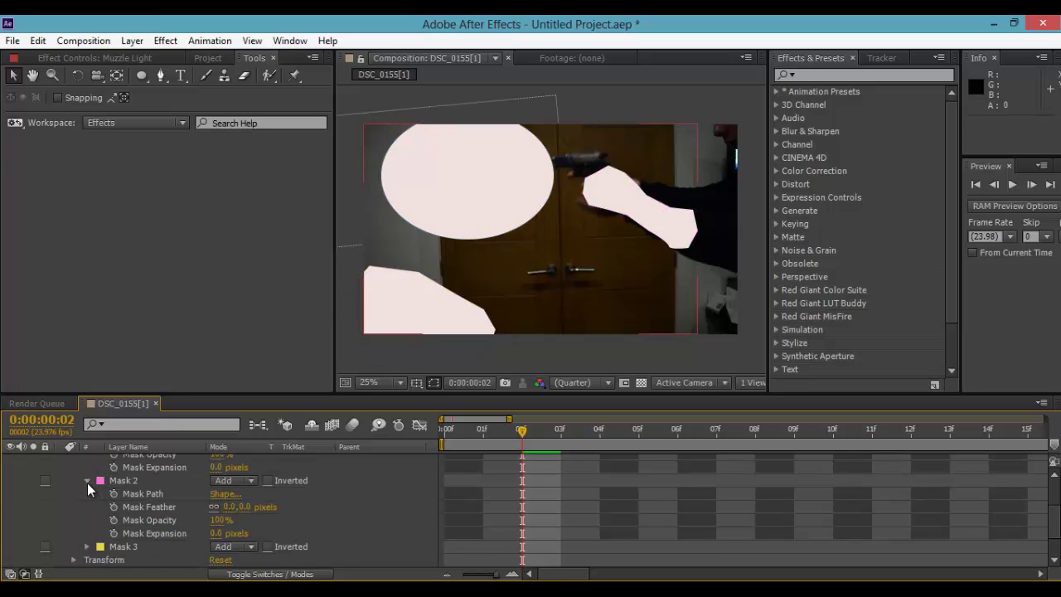
{"action": "left_click", "coordinate": [87, 481]}
{"action": "scroll", "coordinate": [85, 468], "scroll_direction": "up", "scroll_amount": 2}
{"action": "left_click", "coordinate": [86, 468]}
- Select all three masks together and set their Mask Feather to 605 pixels, keeping Mask Opacity at 100%
{"action": "left_click", "coordinate": [124, 469]}
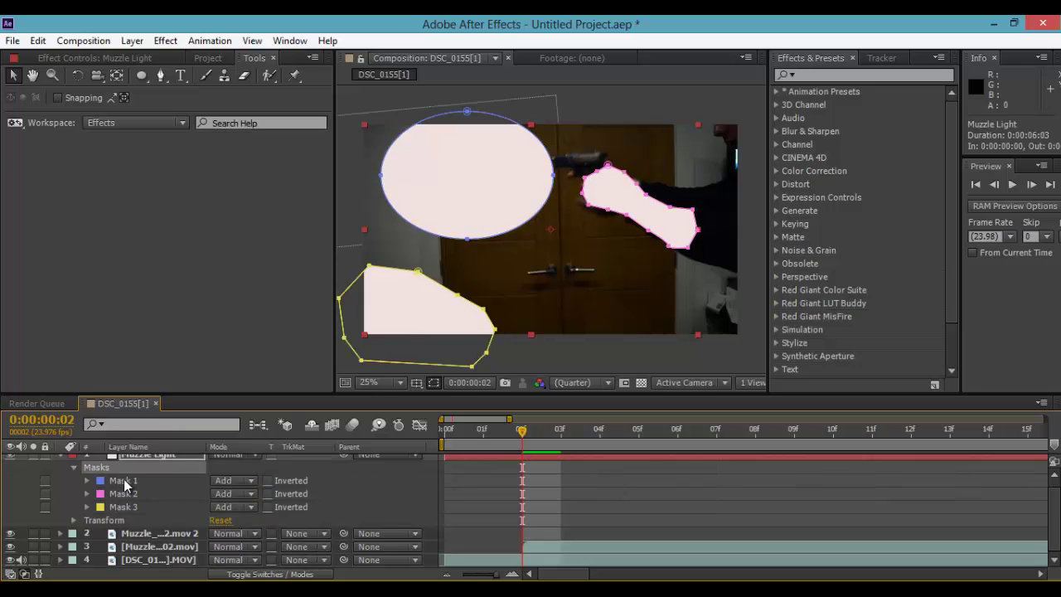
{"action": "left_click", "coordinate": [125, 480]}
{"action": "left_click", "coordinate": [124, 493], "text": "shift"}
{"action": "left_click", "coordinate": [125, 506], "text": "shift"}
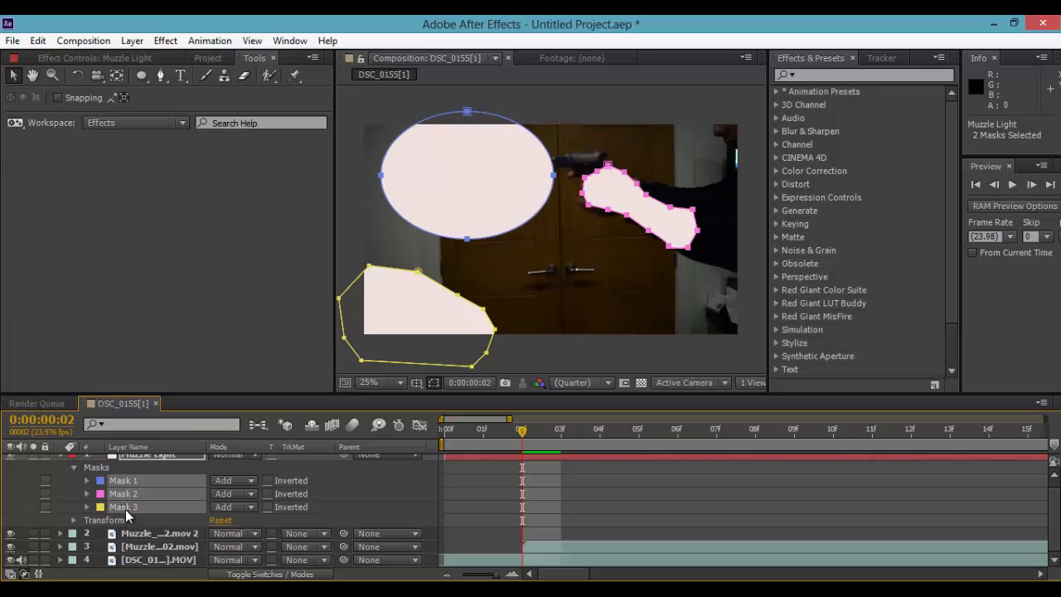
{"action": "left_click", "coordinate": [86, 480]}
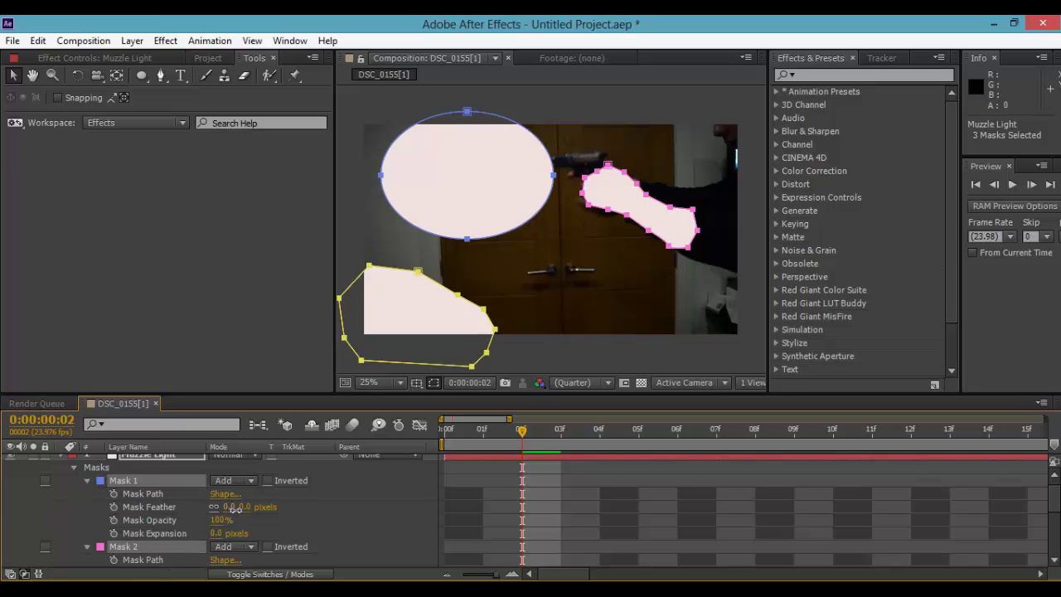
{"action": "left_click_drag", "start_coordinate": [225, 506], "coordinate": [354, 483]}
{"action": "left_click_drag", "start_coordinate": [478, 491], "coordinate": [603, 480]}
{"action": "left_click_drag", "start_coordinate": [222, 519], "coordinate": [300, 524]}
{"action": "left_click", "coordinate": [114, 519]}
{"action": "left_click", "coordinate": [330, 510]}
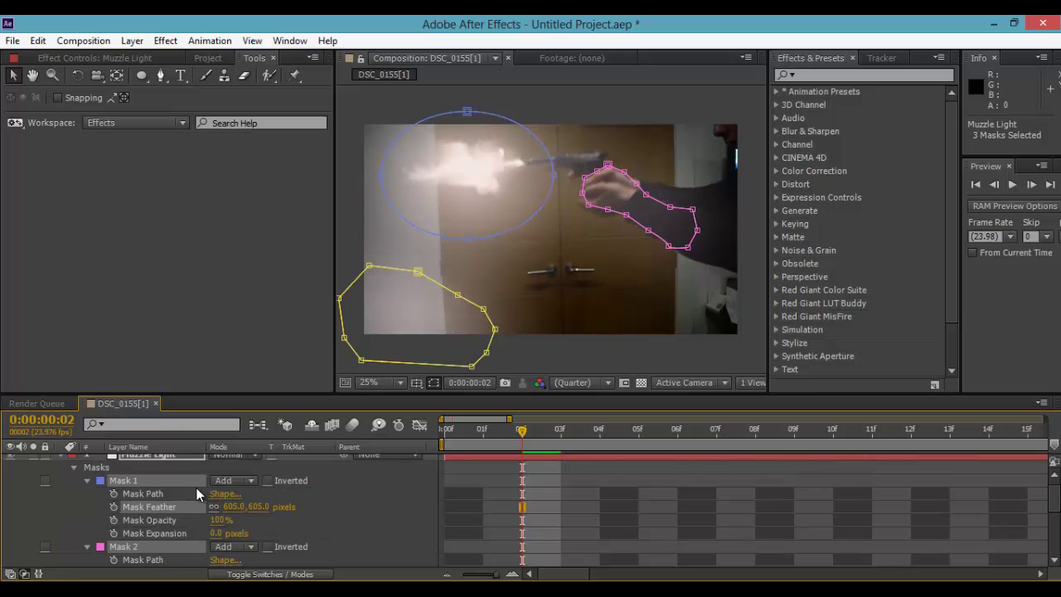
- Select only the ellipse mask around the flash and collapse its properties
{"action": "left_click", "coordinate": [148, 516]}
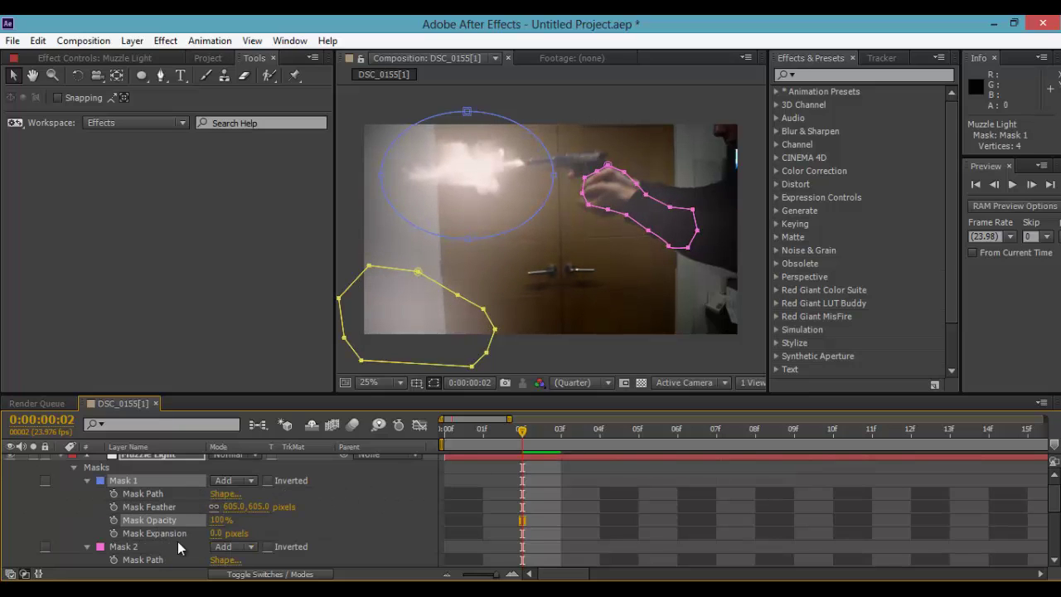
{"action": "left_click", "coordinate": [87, 480]}
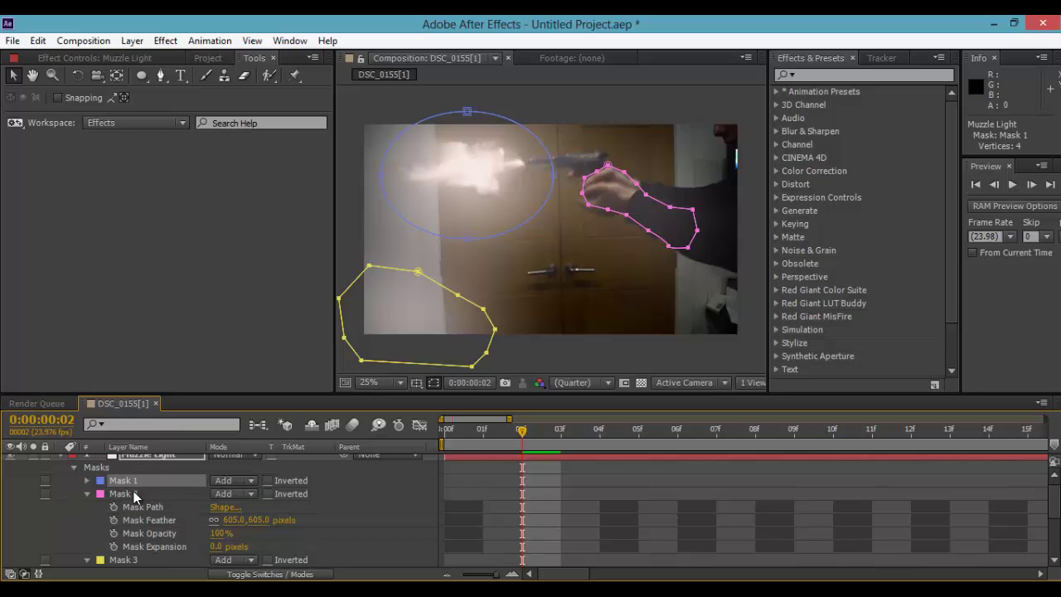
- Select all three masks of the Muzzle Light solid and expand their properties, keeping Mask Opacity at 100%
{"action": "left_click", "coordinate": [87, 494]}
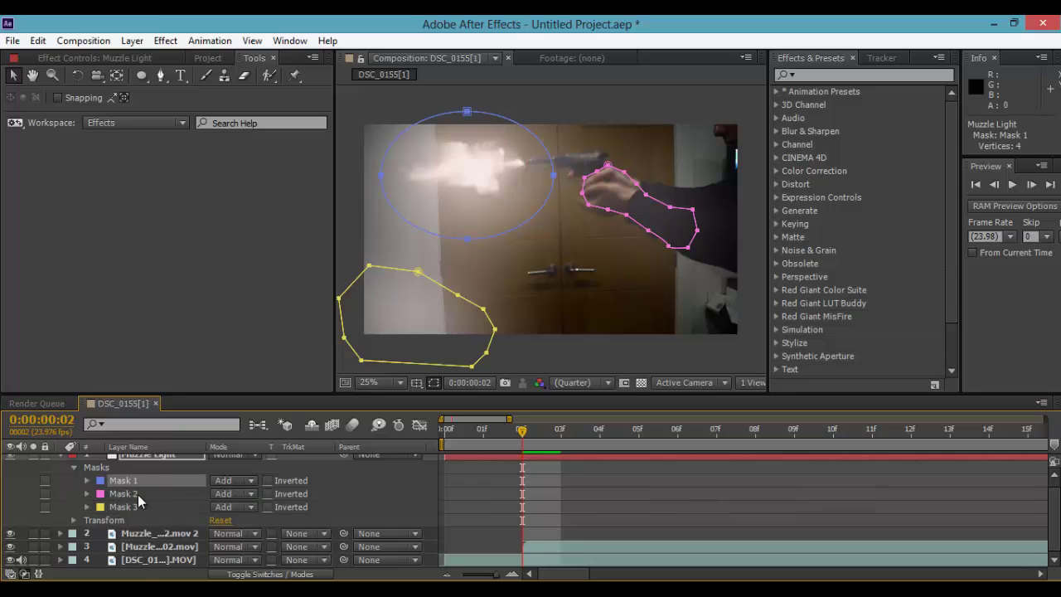
{"action": "left_click", "coordinate": [133, 506], "text": "shift"}
{"action": "left_click", "coordinate": [88, 484]}
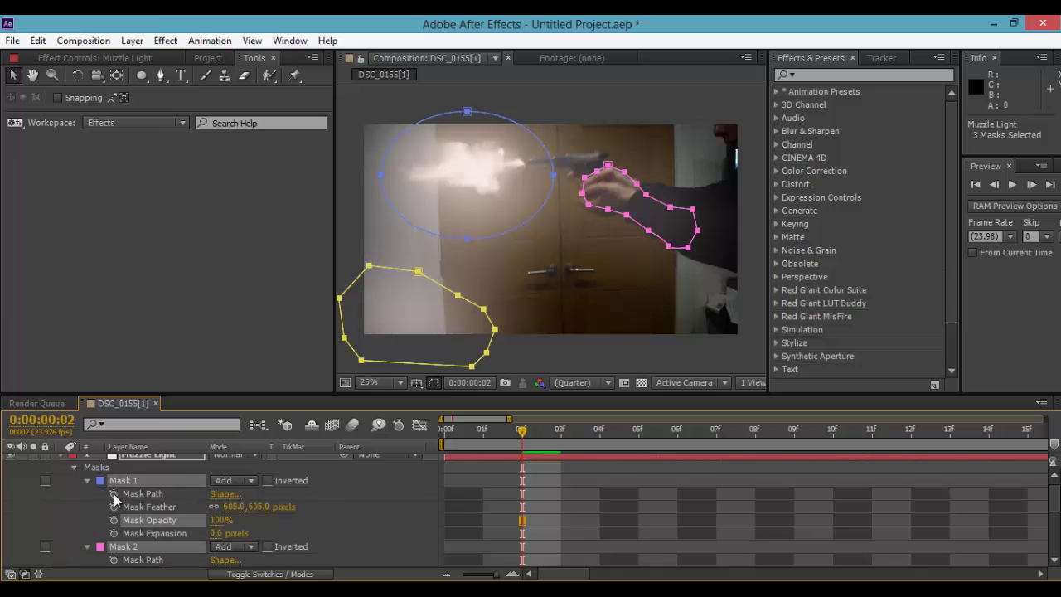
{"action": "scroll", "coordinate": [162, 523], "scroll_direction": "down", "scroll_amount": 2}
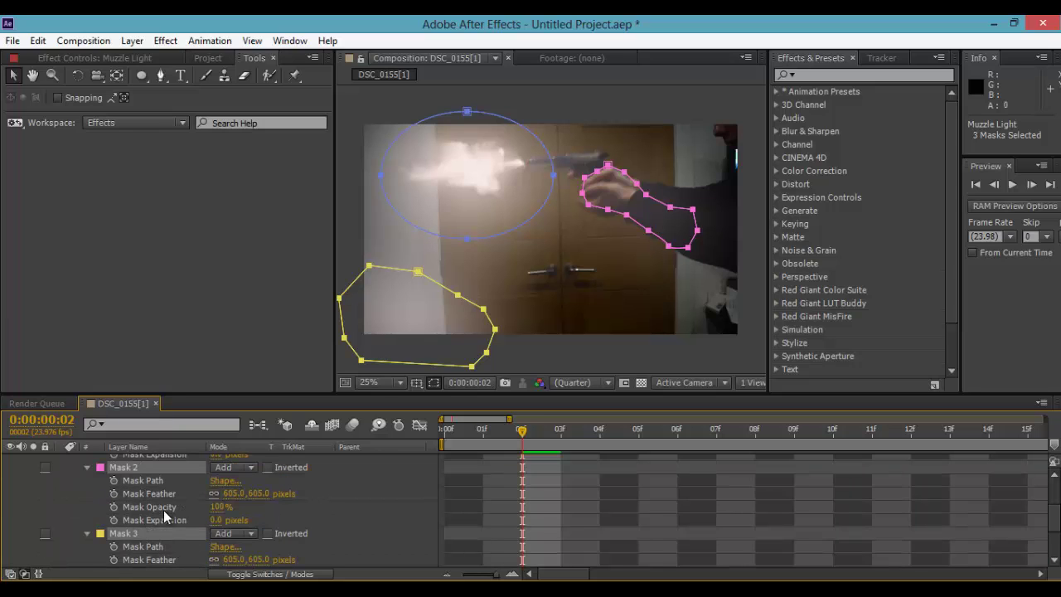
{"action": "scroll", "coordinate": [161, 526], "scroll_direction": "down", "scroll_amount": 2}
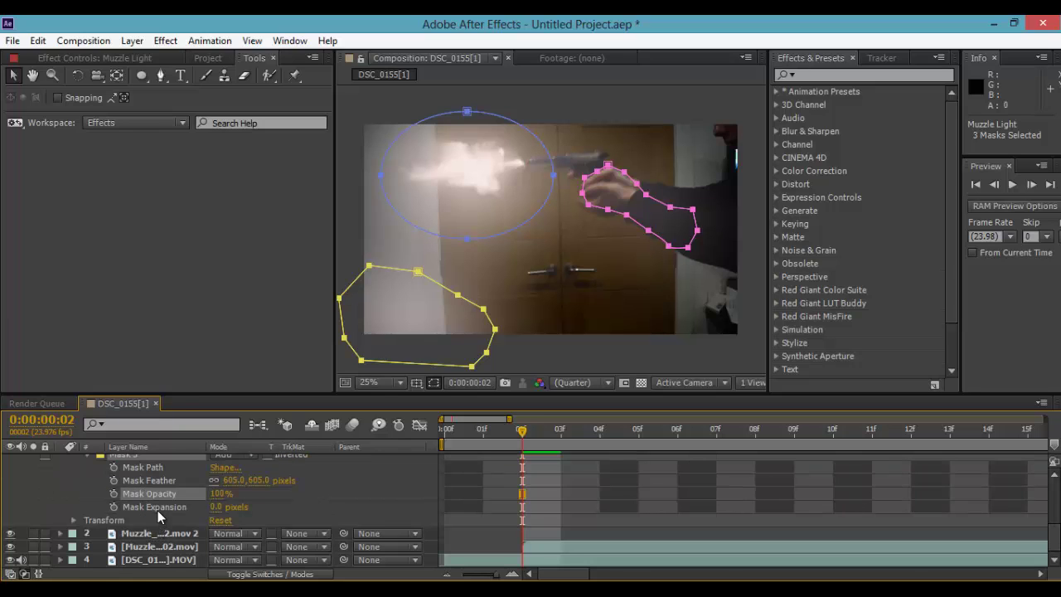
{"action": "scroll", "coordinate": [162, 515], "scroll_direction": "up", "scroll_amount": 4}
{"action": "left_click_drag", "start_coordinate": [215, 521], "coordinate": [278, 530]}
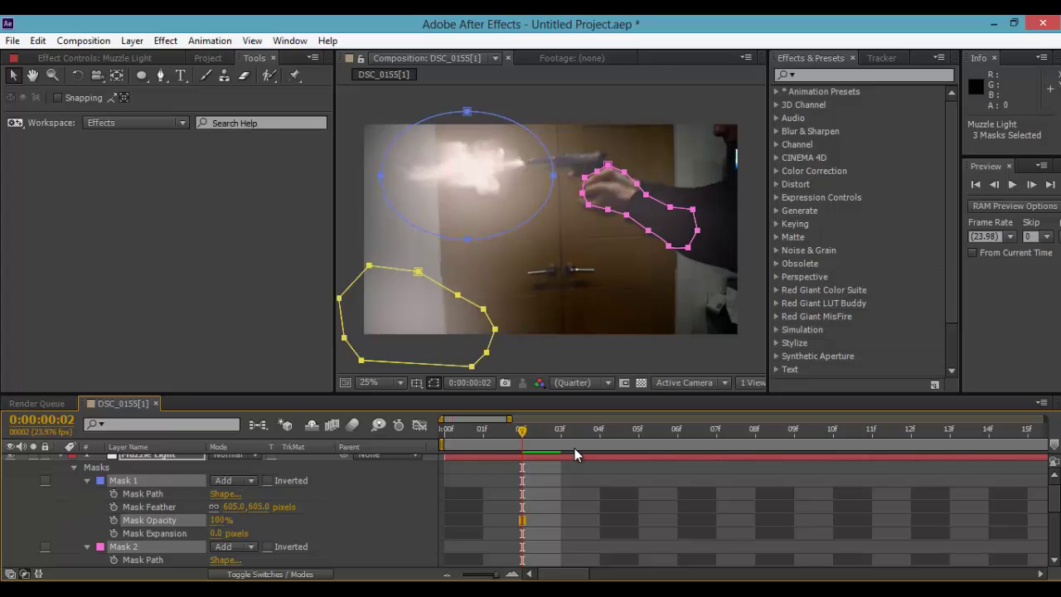
- Start Mask Opacity keyframes on all three masks at frame 0 with a value of 0%
{"action": "left_click_drag", "start_coordinate": [523, 440], "coordinate": [396, 431]}
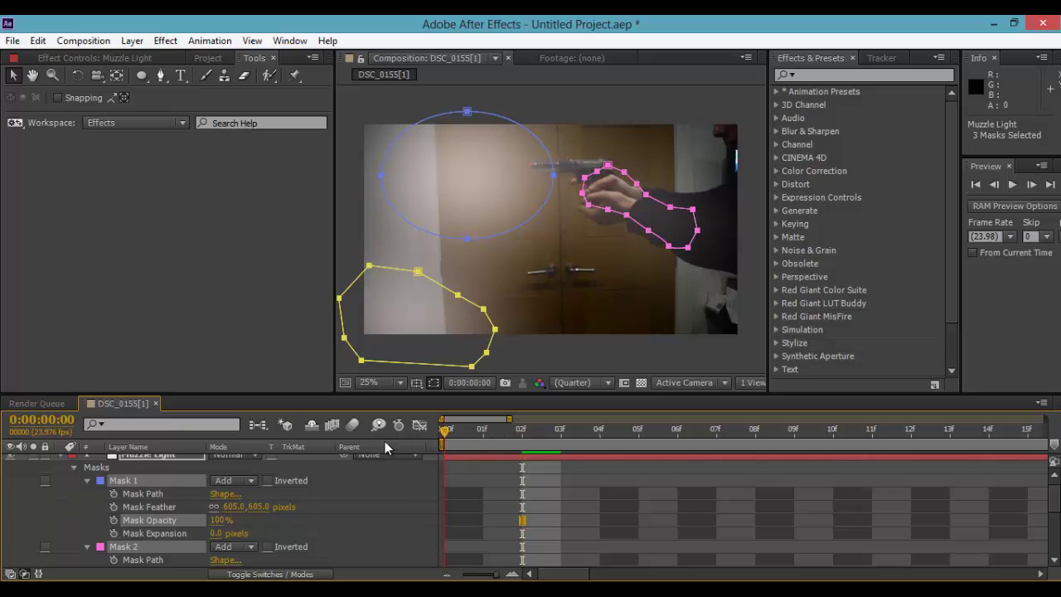
{"action": "left_click", "coordinate": [113, 519]}
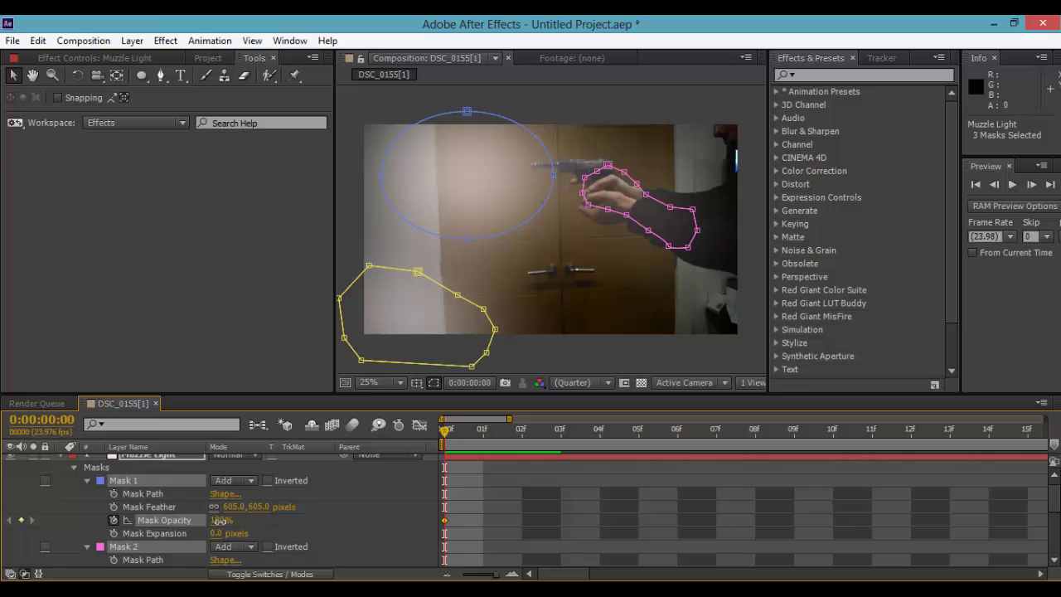
{"action": "left_click_drag", "start_coordinate": [220, 521], "coordinate": [30, 539]}
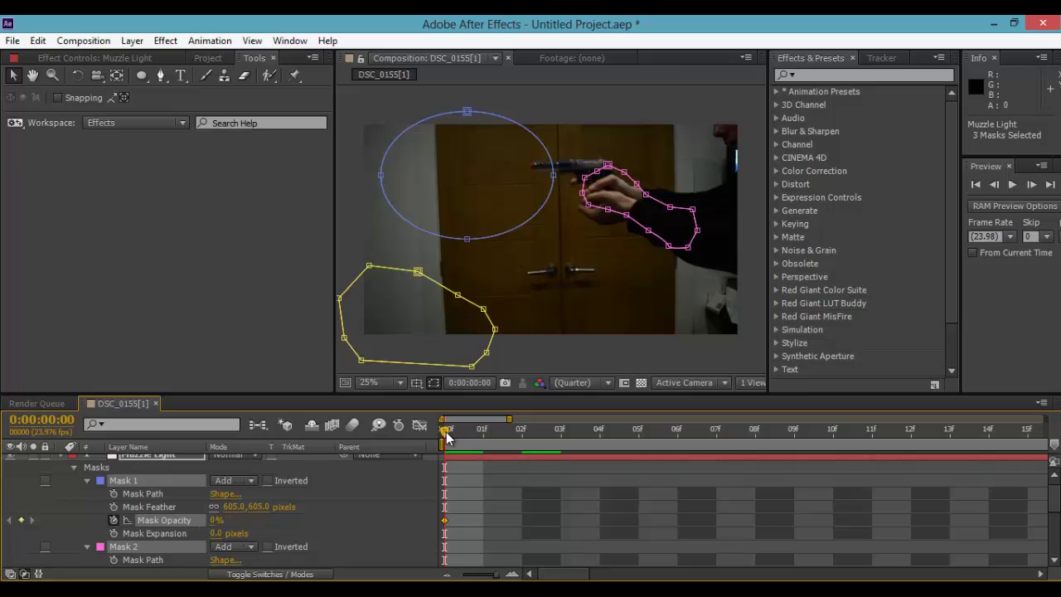
- Keyframe the Mask Opacity of all three masks at 1% on frame 1, just before the first flash
{"action": "left_click_drag", "start_coordinate": [446, 434], "coordinate": [484, 432]}
{"action": "scroll", "coordinate": [1049, 522], "scroll_direction": "down", "scroll_amount": 2}
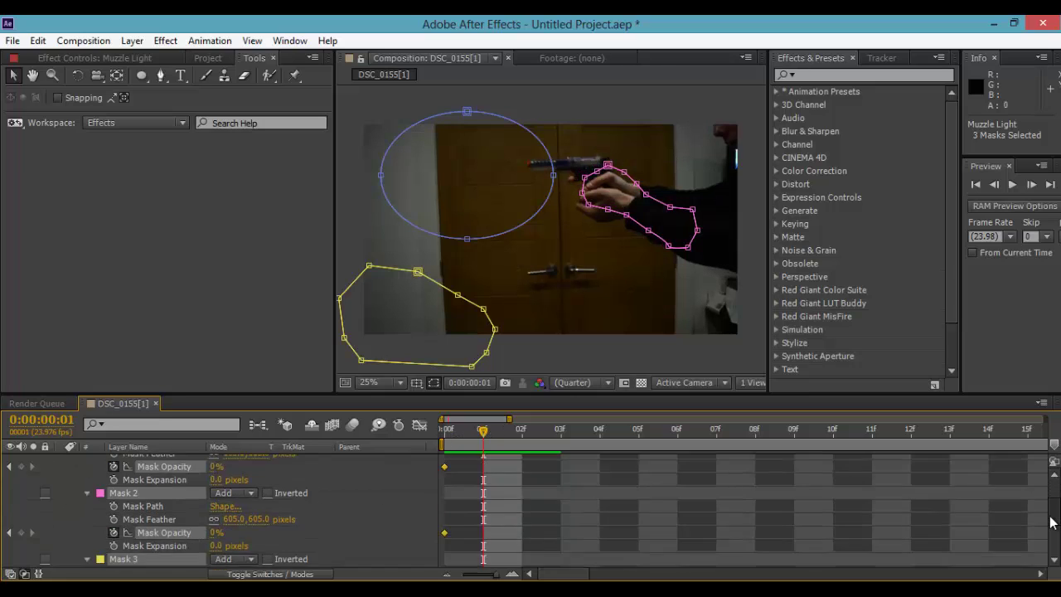
{"action": "scroll", "coordinate": [1049, 522], "scroll_direction": "down", "scroll_amount": 3}
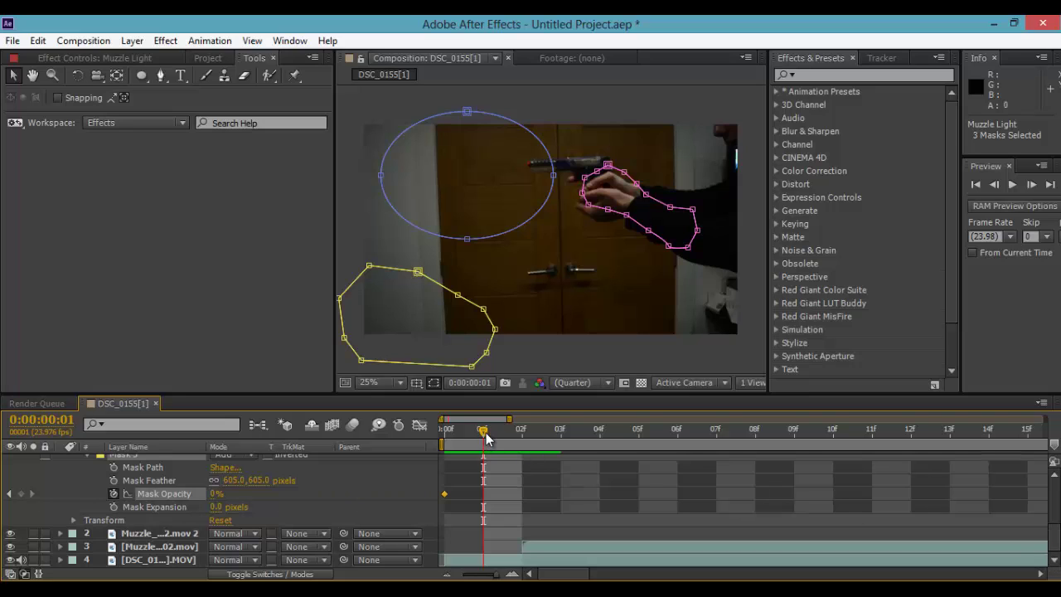
{"action": "mouse_move", "coordinate": [483, 433]}
{"action": "left_mouse_down"}
{"action": "mouse_move", "coordinate": [520, 432]}
{"action": "mouse_move", "coordinate": [485, 445]}
{"action": "mouse_move", "coordinate": [532, 445]}
{"action": "mouse_move", "coordinate": [491, 445]}
{"action": "left_mouse_up"}
{"action": "left_click", "coordinate": [216, 493]}
{"action": "type", "text": "1"}
{"action": "key", "text": "Return"}
{"action": "scroll", "coordinate": [277, 497], "scroll_direction": "up", "scroll_amount": 5}
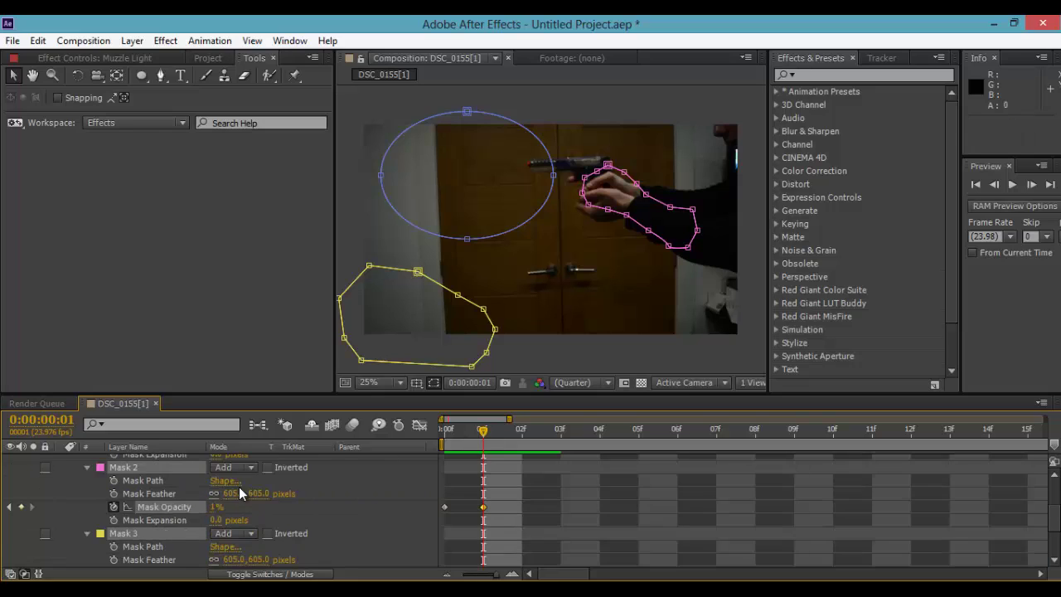
{"action": "scroll", "coordinate": [497, 456], "scroll_direction": "down", "scroll_amount": 5}
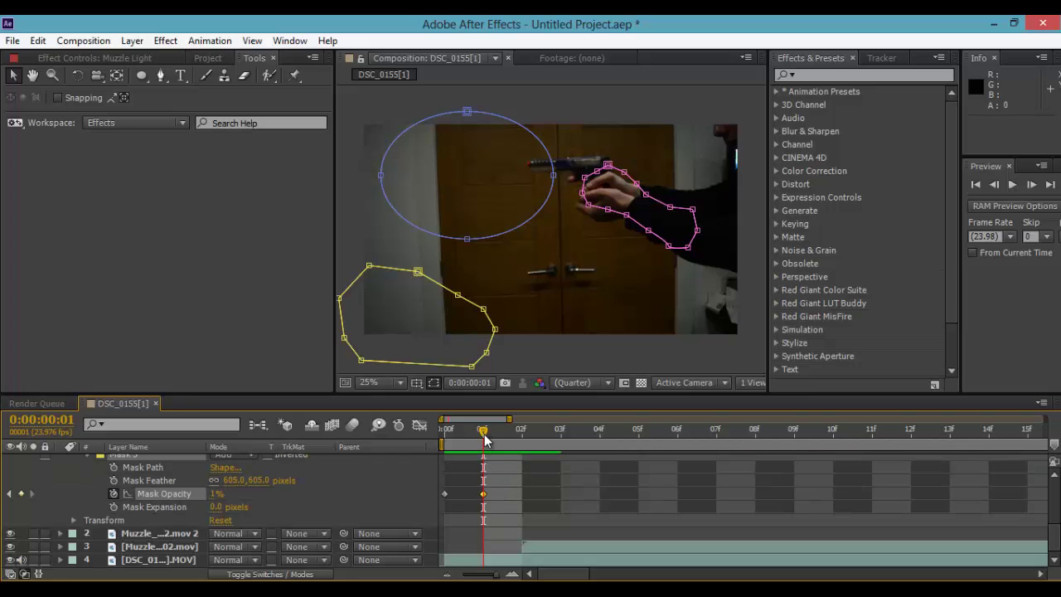
- Keyframe the Mask Opacity of all three masks at 100% on frame 2 and 0% on frame 3
{"action": "left_click_drag", "start_coordinate": [485, 432], "coordinate": [522, 433]}
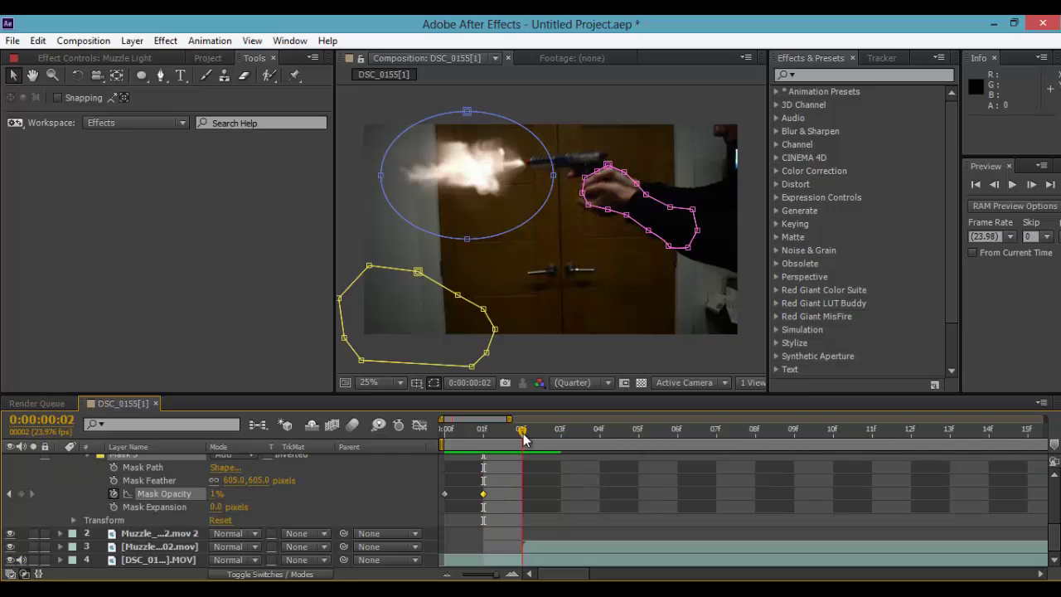
{"action": "left_click", "coordinate": [217, 498]}
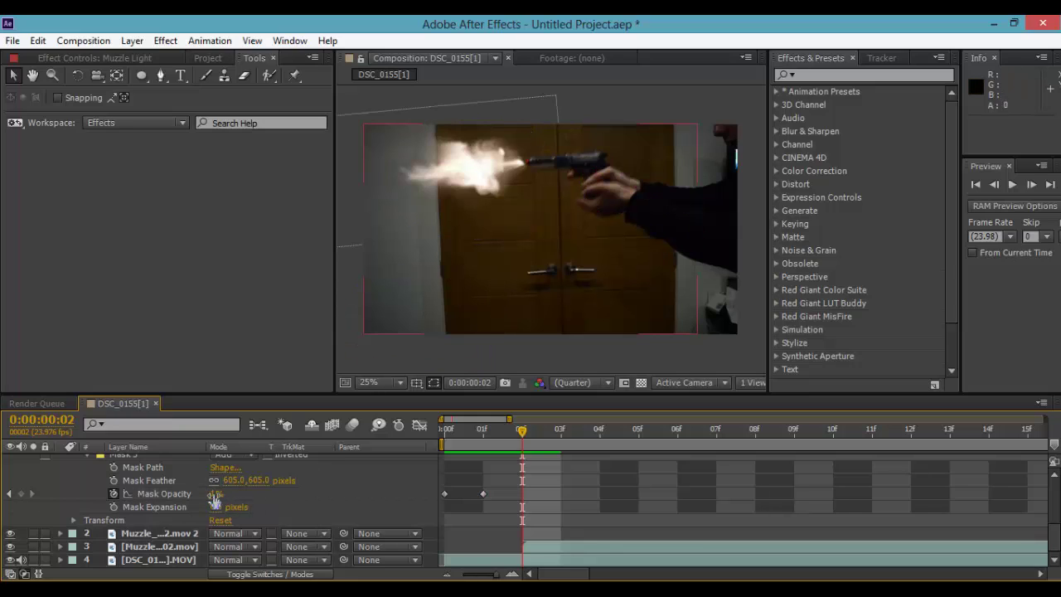
{"action": "scroll", "coordinate": [188, 493], "scroll_direction": "up", "scroll_amount": 1}
{"action": "scroll", "coordinate": [173, 469], "scroll_direction": "up", "scroll_amount": 1}
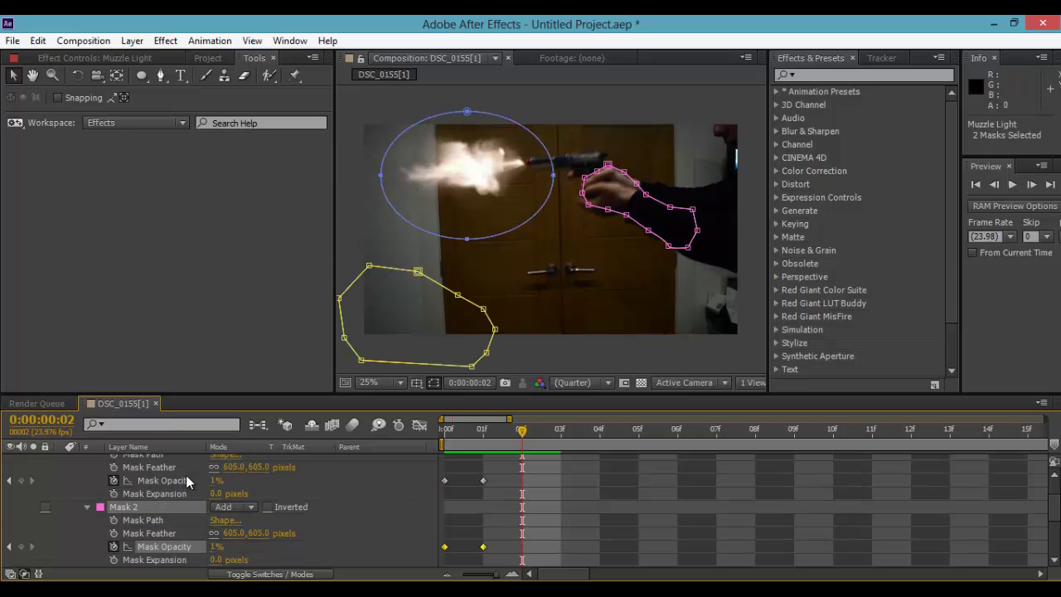
{"action": "left_click_drag", "start_coordinate": [217, 480], "coordinate": [698, 478]}
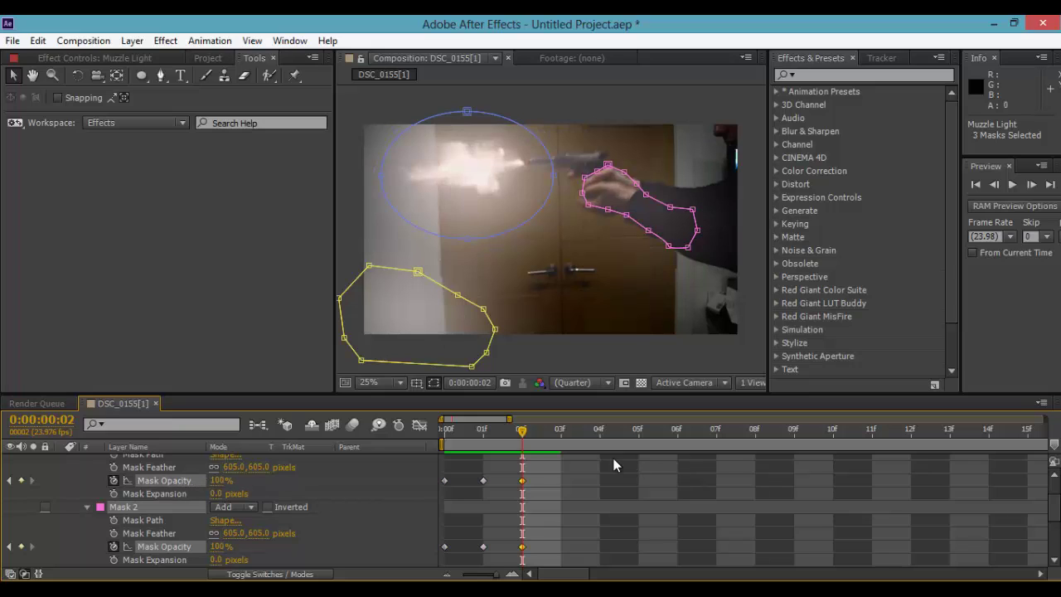
{"action": "key", "text": "Page_Down"}
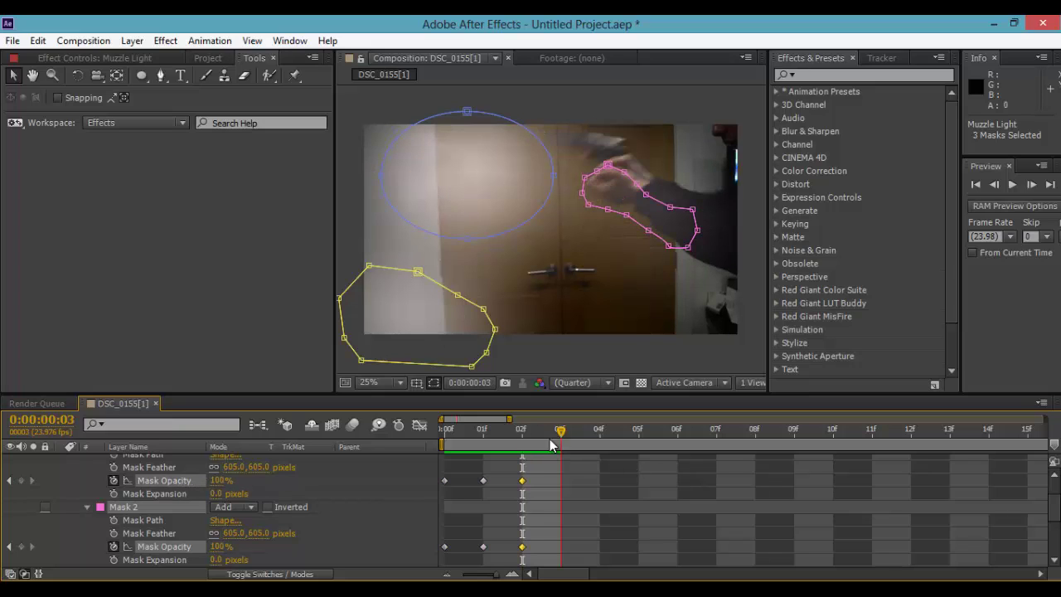
{"action": "left_click_drag", "start_coordinate": [219, 481], "coordinate": [60, 496]}
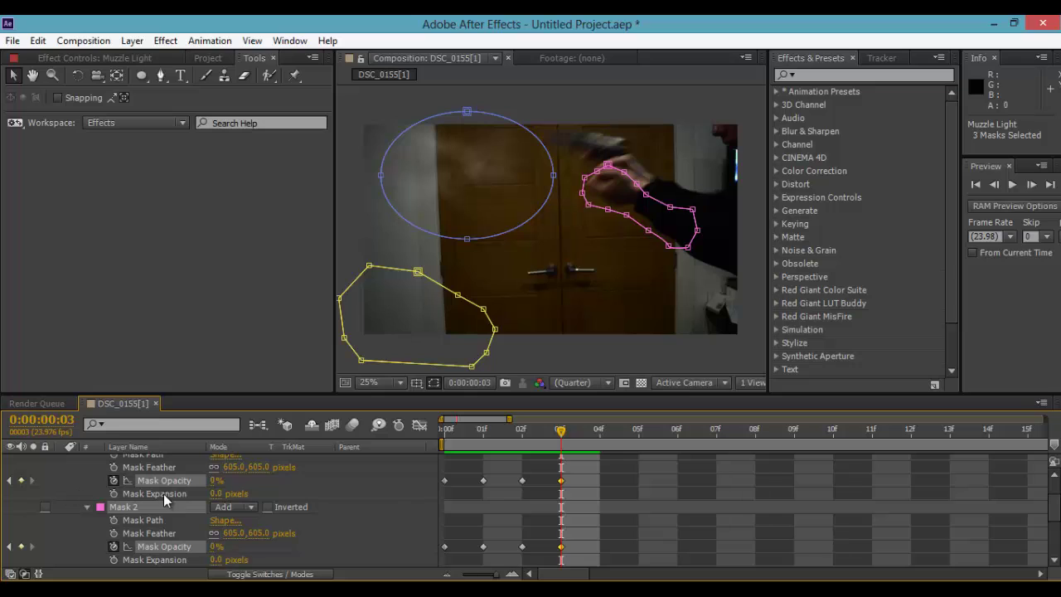
- Keyframe the Mask Opacity of all three masks at 1% at 0:00:01:04, just before the second flash
{"action": "left_click_drag", "start_coordinate": [569, 440], "coordinate": [652, 482]}
{"action": "left_click", "coordinate": [215, 482]}
{"action": "type", "text": "1"}
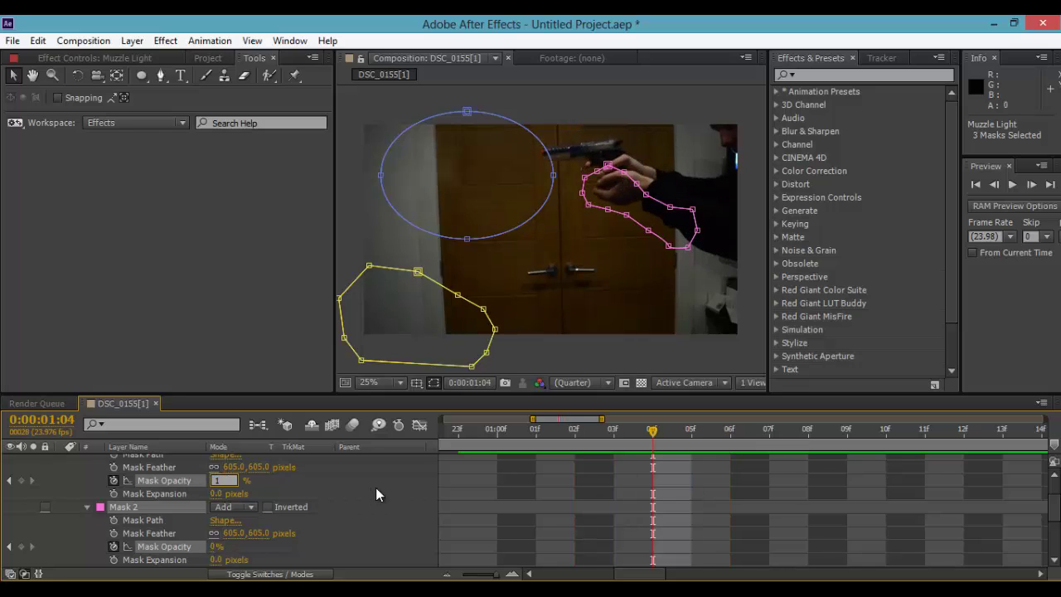
{"action": "key", "text": "Return"}
- Keyframe the Mask Opacity of all three masks at 100% at 0:00:01:05 and 0% at 0:00:01:06
{"action": "key", "text": "Page_Down"}
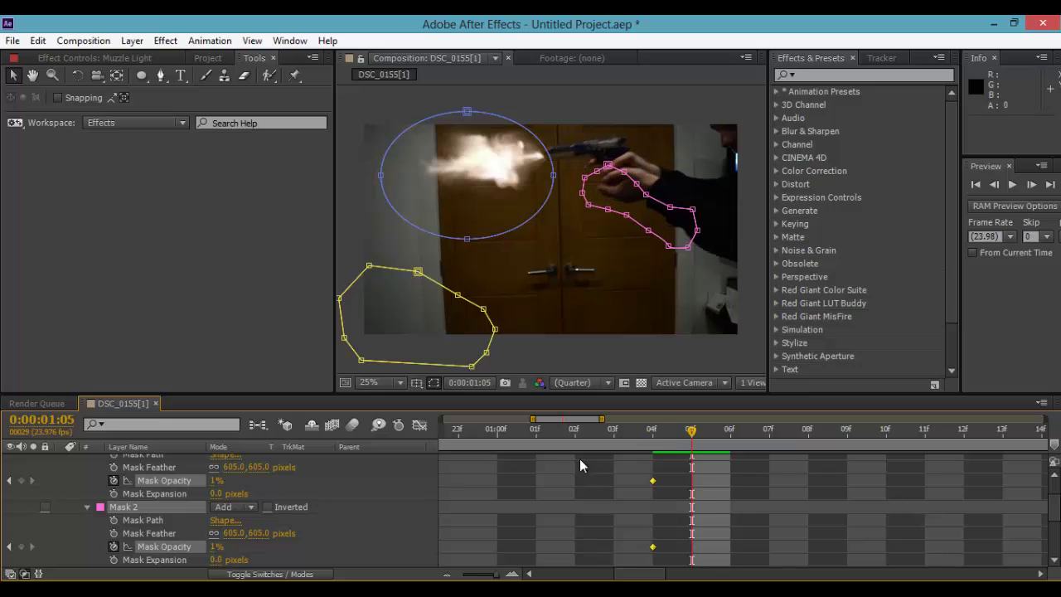
{"action": "left_click_drag", "start_coordinate": [217, 481], "coordinate": [757, 406]}
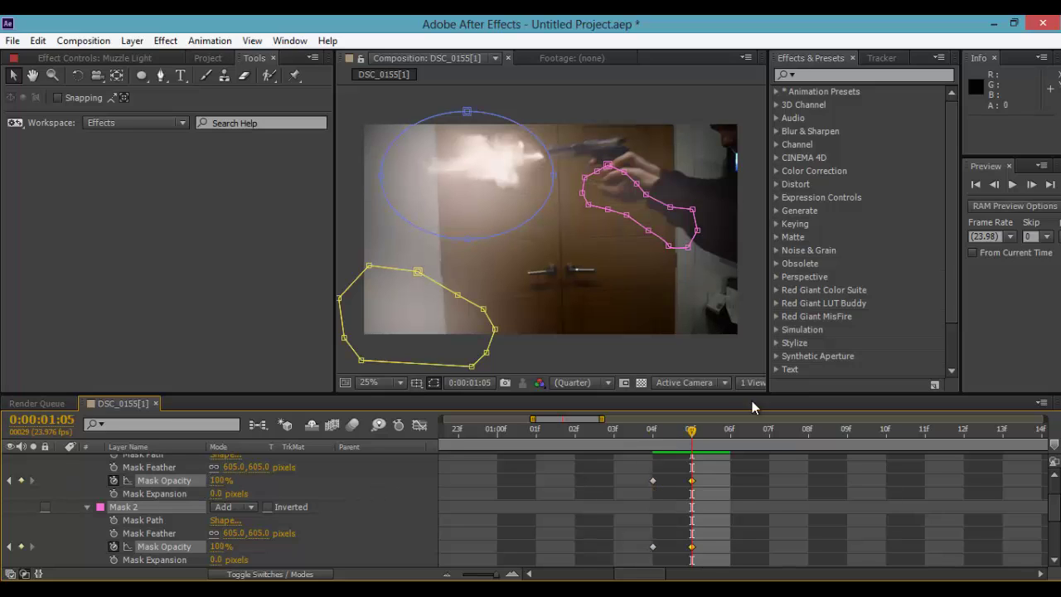
{"action": "key", "text": "Page_Down"}
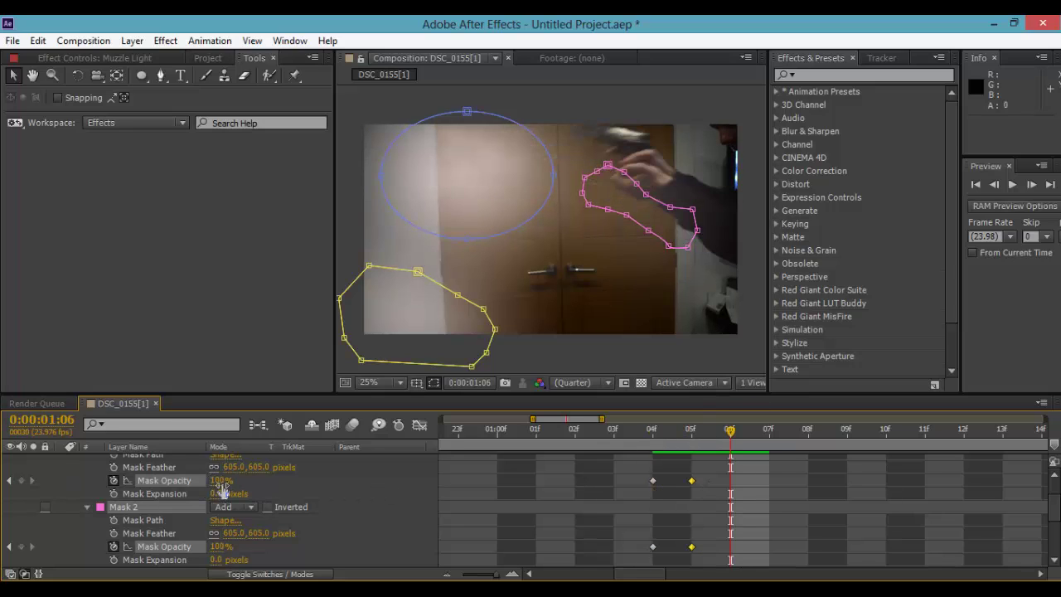
{"action": "left_click_drag", "start_coordinate": [219, 481], "coordinate": [174, 482]}
- Play the clip up to 0:00:02:00, then collapse the Muzzle Light layer and select the DSC_0155[1].MOV footage layer
{"action": "left_click", "coordinate": [1015, 185]}
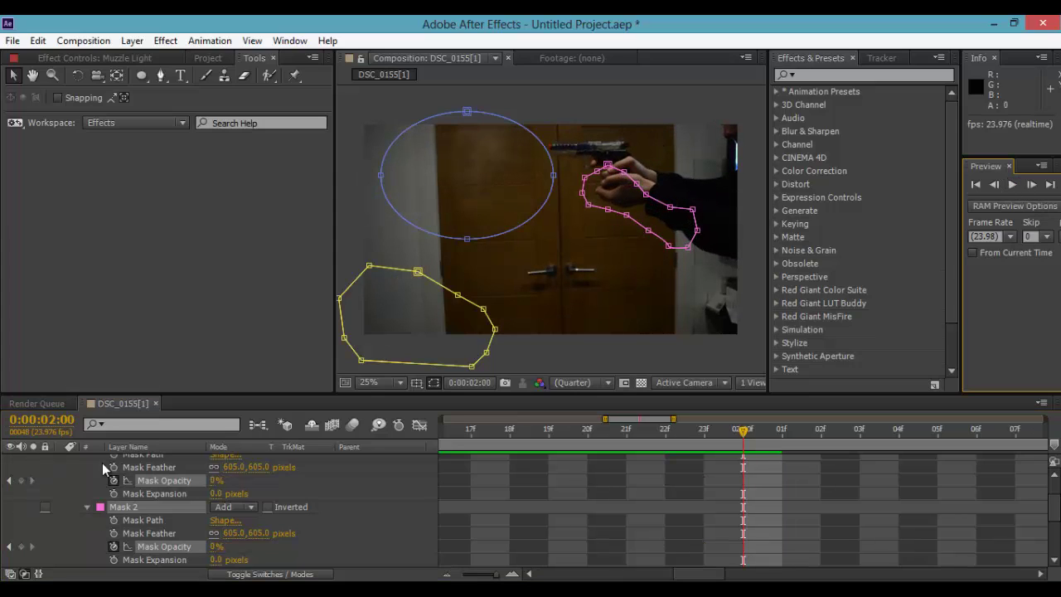
{"action": "scroll", "coordinate": [23, 488], "scroll_direction": "up", "scroll_amount": 2}
{"action": "left_click", "coordinate": [59, 460]}
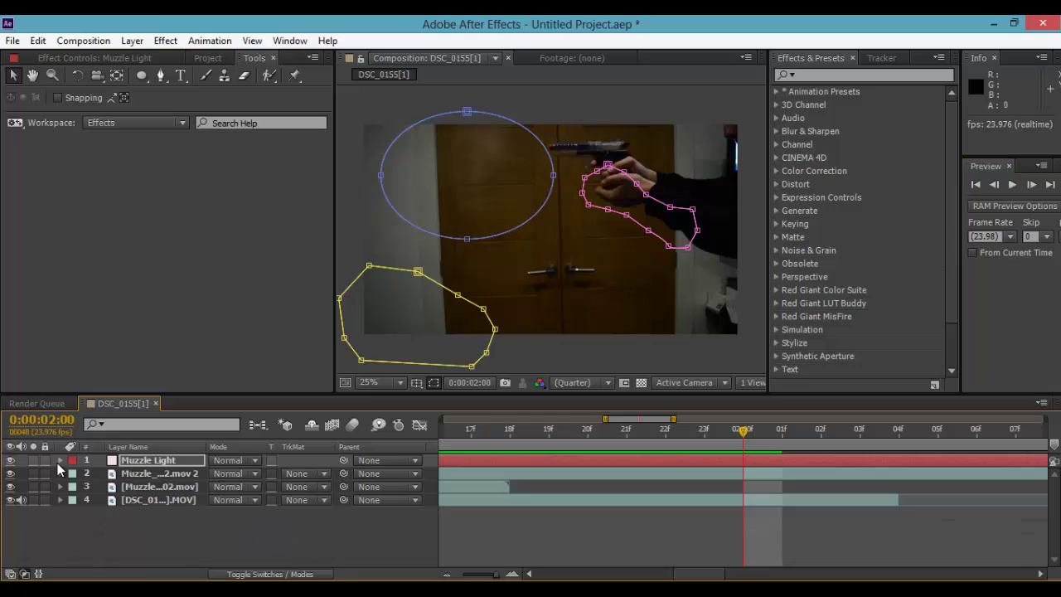
{"action": "left_click", "coordinate": [157, 486]}
{"action": "left_click", "coordinate": [166, 500]}
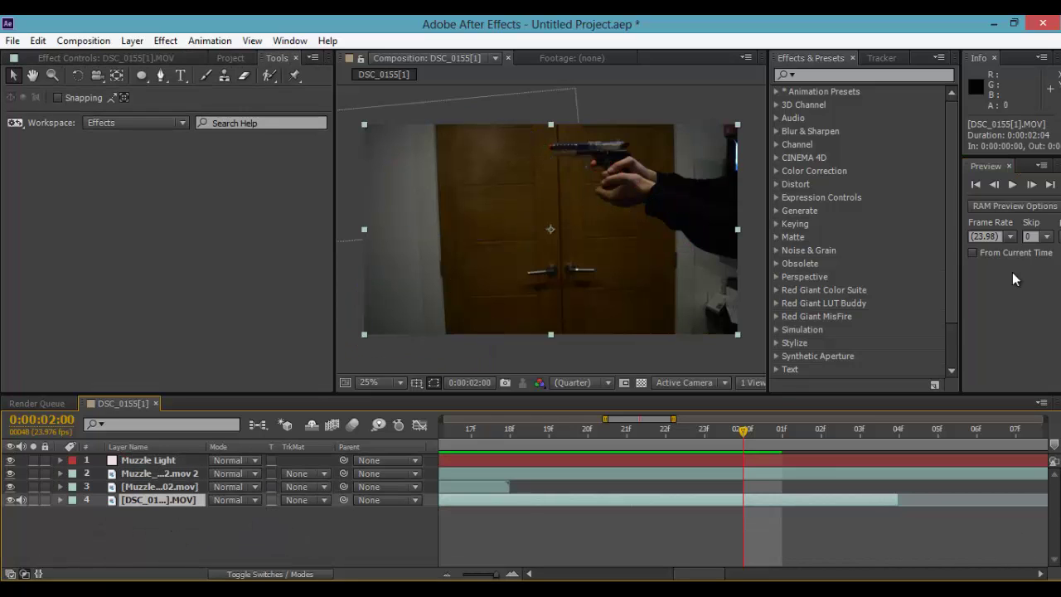
- Widen the preview controls and play a RAM preview of the whole composition to check both flashes
{"action": "left_click_drag", "start_coordinate": [964, 172], "coordinate": [831, 174]}
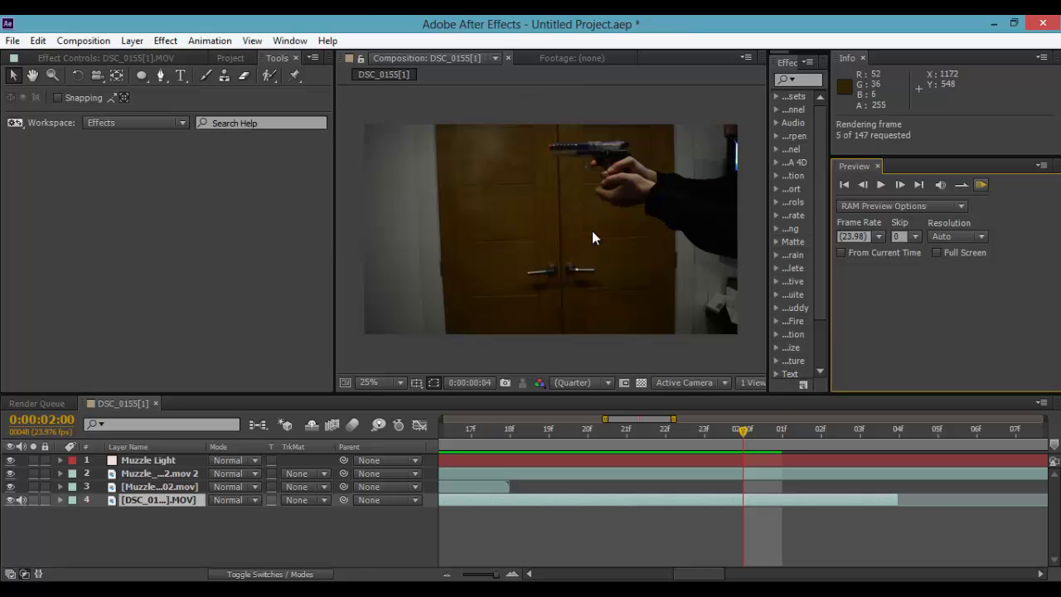
{"action": "left_click", "coordinate": [880, 187]}
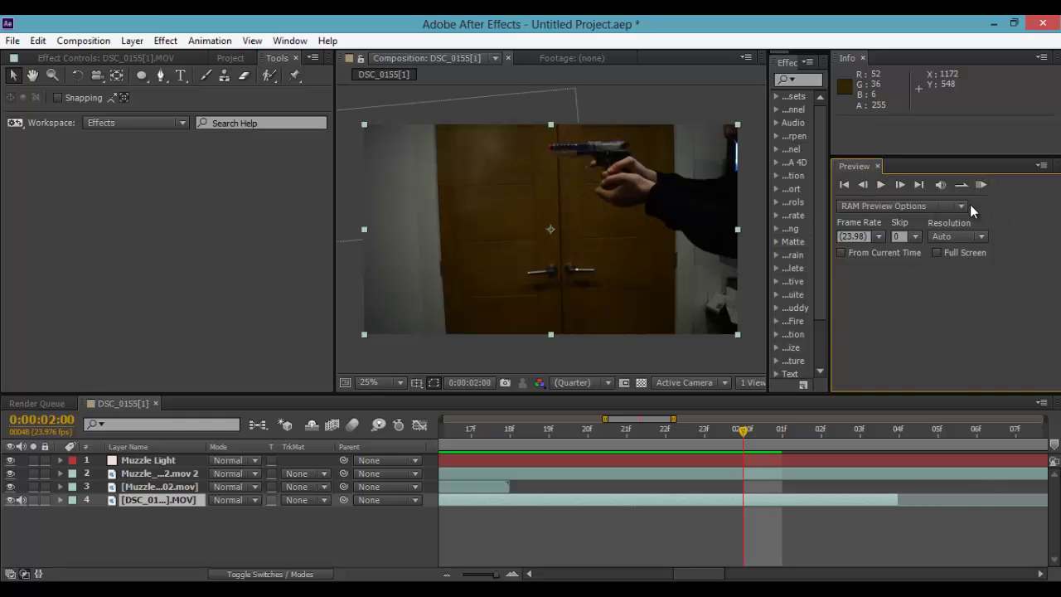
{"action": "left_click", "coordinate": [981, 185]}
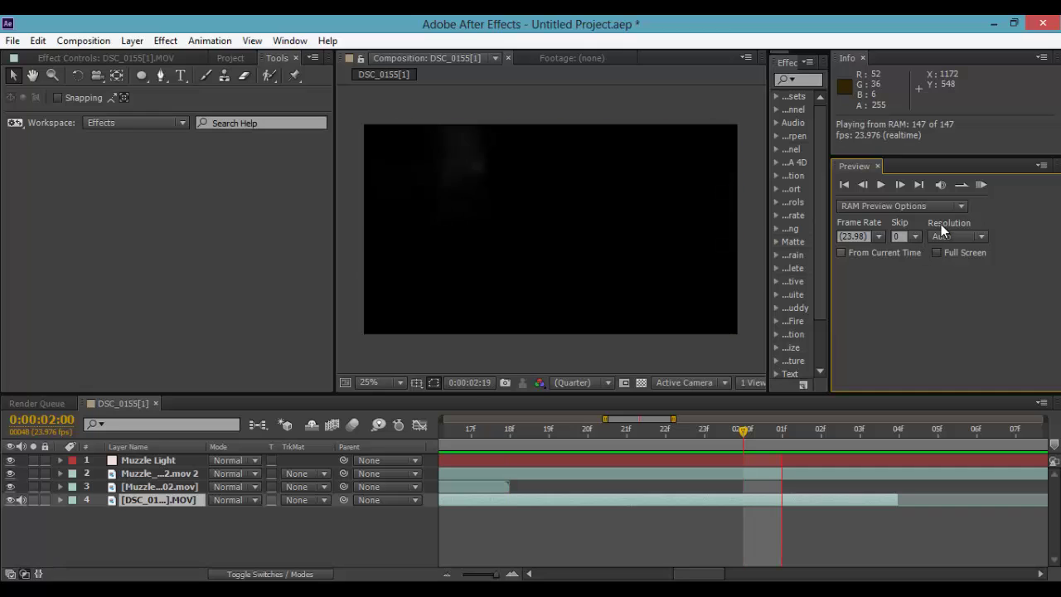
{"action": "left_click", "coordinate": [897, 180]}
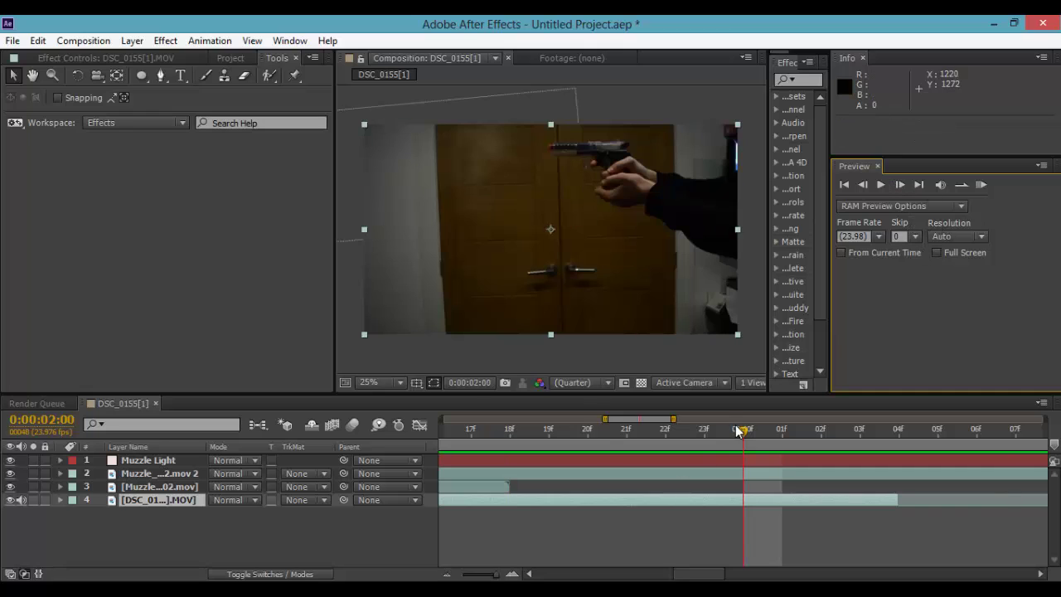
- Move to the second flash at 0:00:01:05 and expand the Muzzle Light layer's mask properties
{"action": "left_click_drag", "start_coordinate": [738, 430], "coordinate": [801, 447]}
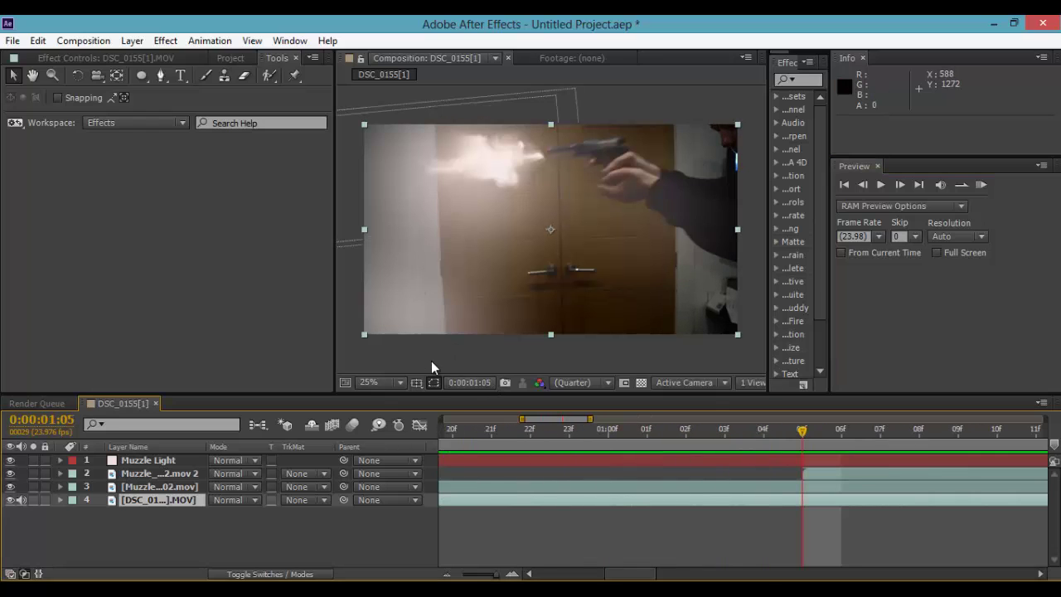
{"action": "left_click", "coordinate": [148, 461]}
{"action": "left_click", "coordinate": [145, 469]}
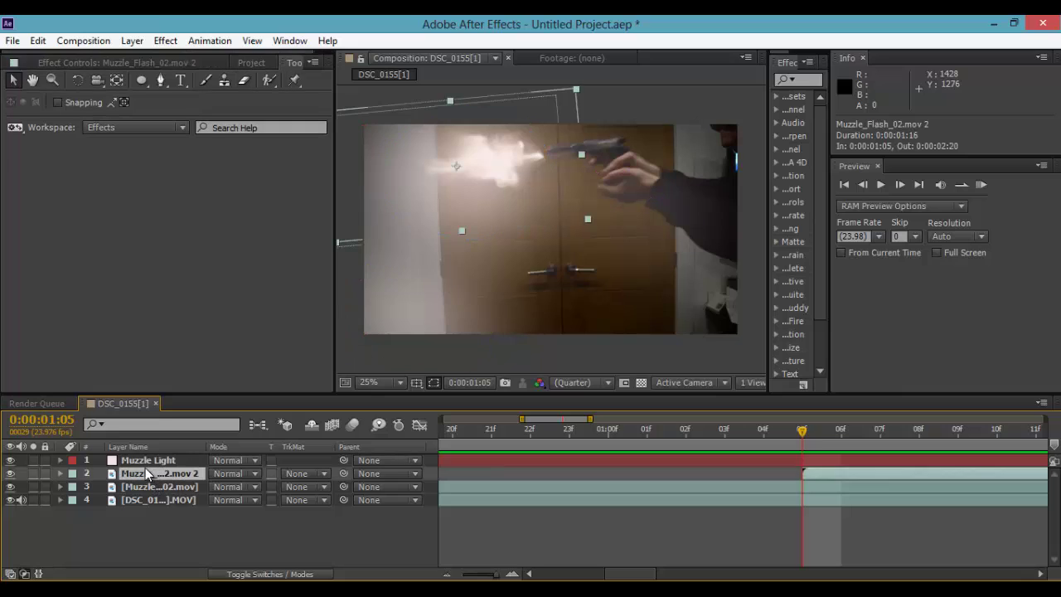
{"action": "left_click", "coordinate": [87, 464]}
{"action": "key", "text": "ctrl+shift+a"}
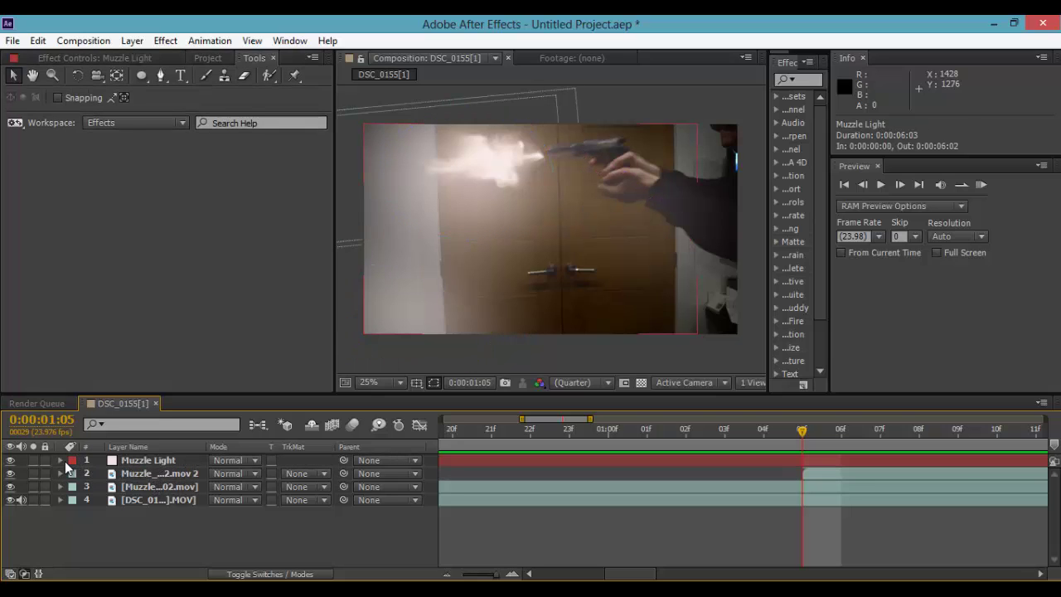
{"action": "key", "text": "m"}
{"action": "key", "text": "m"}
- Try the Soft Light blending mode on the Muzzle Light layer, and settle on Vivid Light
{"action": "left_click", "coordinate": [152, 448]}
{"action": "left_click", "coordinate": [155, 463]}
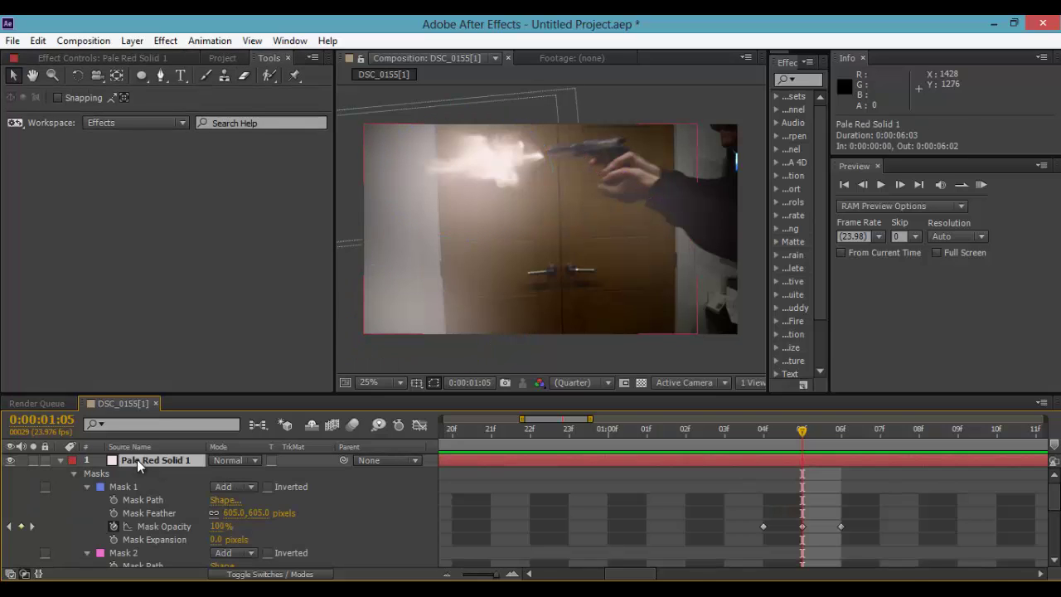
{"action": "key", "text": "Return"}
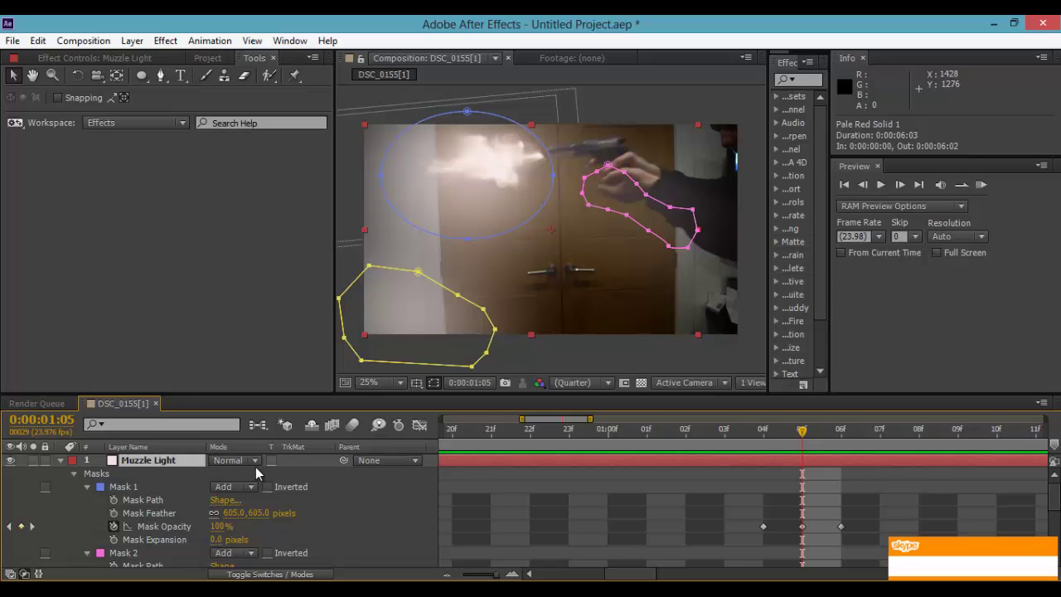
{"action": "left_click", "coordinate": [253, 461]}
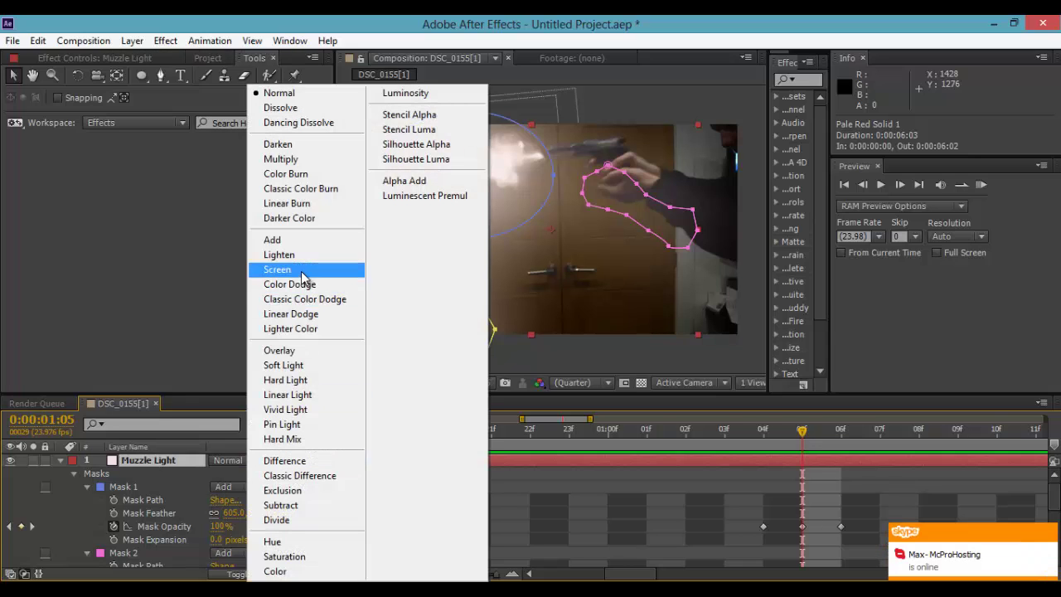
{"action": "left_click", "coordinate": [303, 366]}
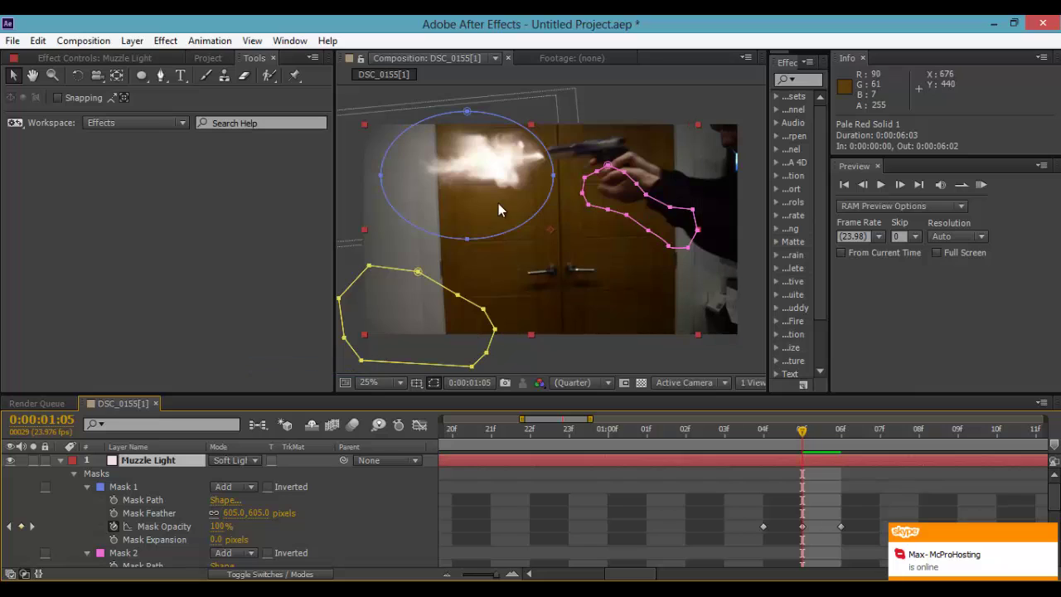
{"action": "left_click", "coordinate": [249, 459]}
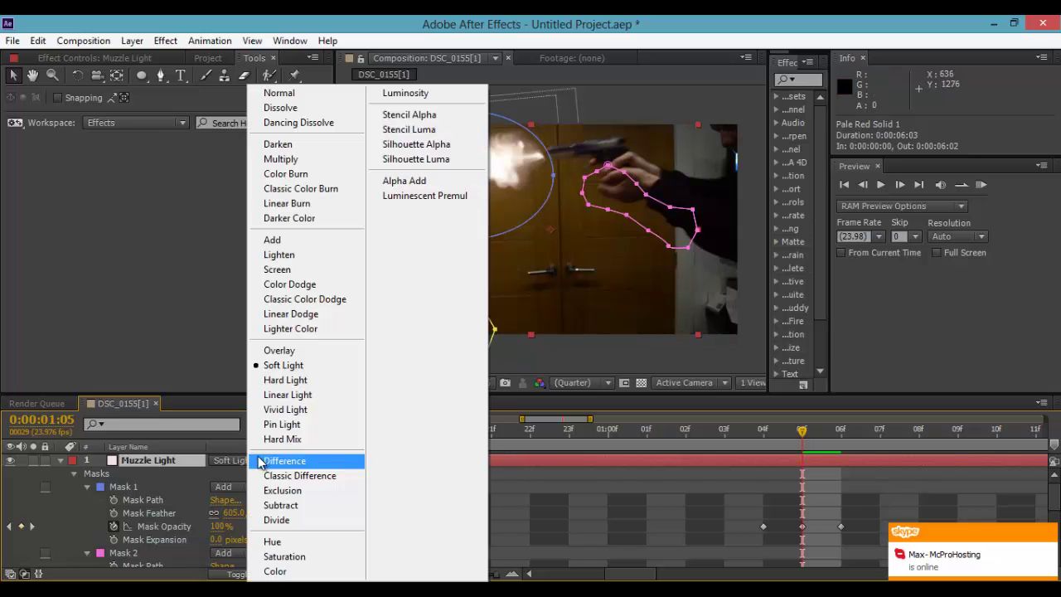
{"action": "left_click", "coordinate": [282, 407]}
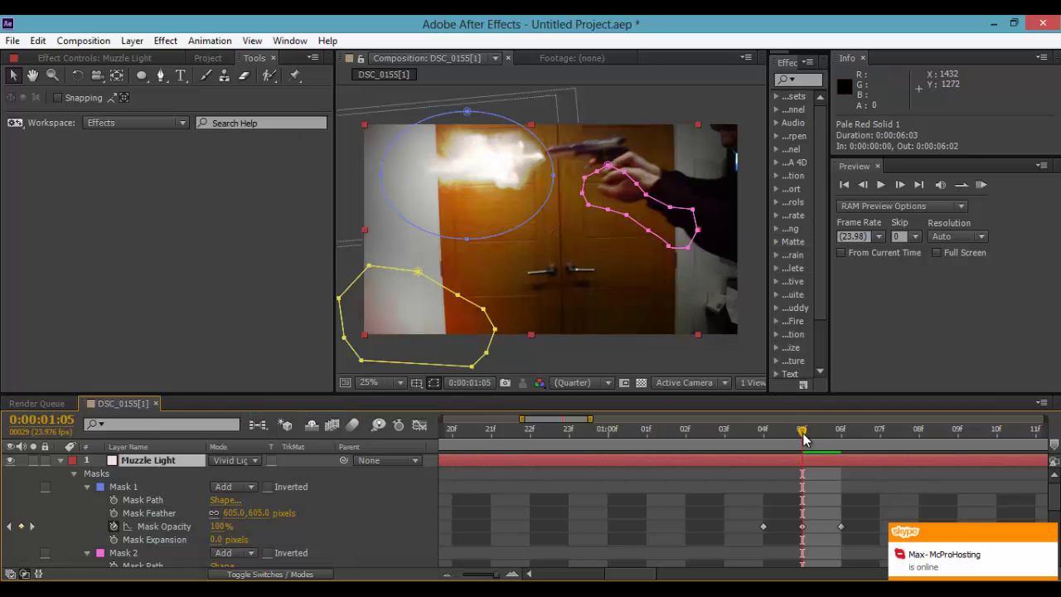
- Return to the start of the composition and play a RAM preview to check the Vivid Light flashes
{"action": "left_click_drag", "start_coordinate": [802, 439], "coordinate": [443, 439]}
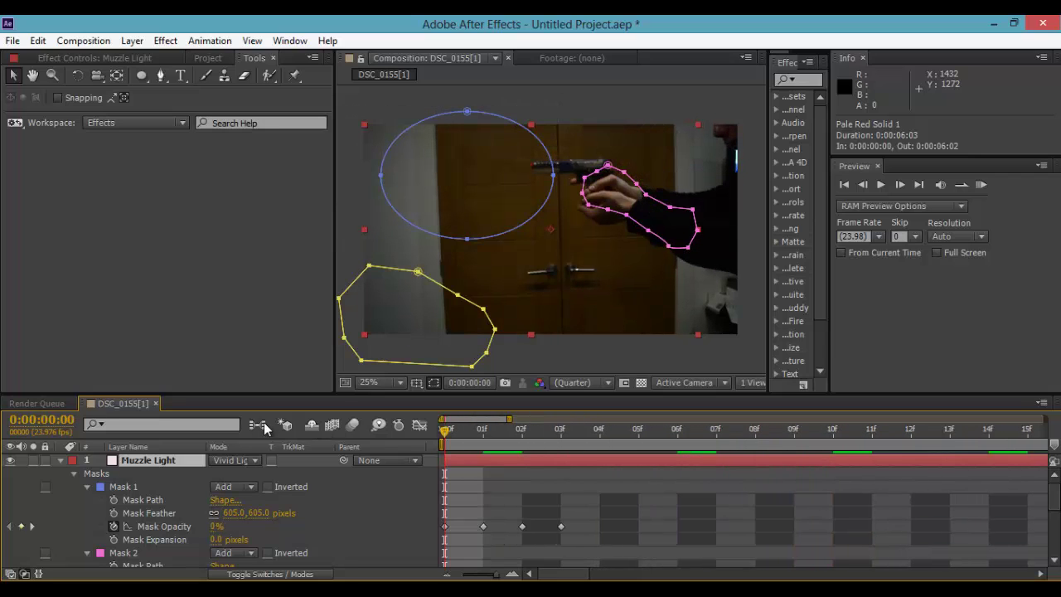
{"action": "left_click", "coordinate": [980, 188]}
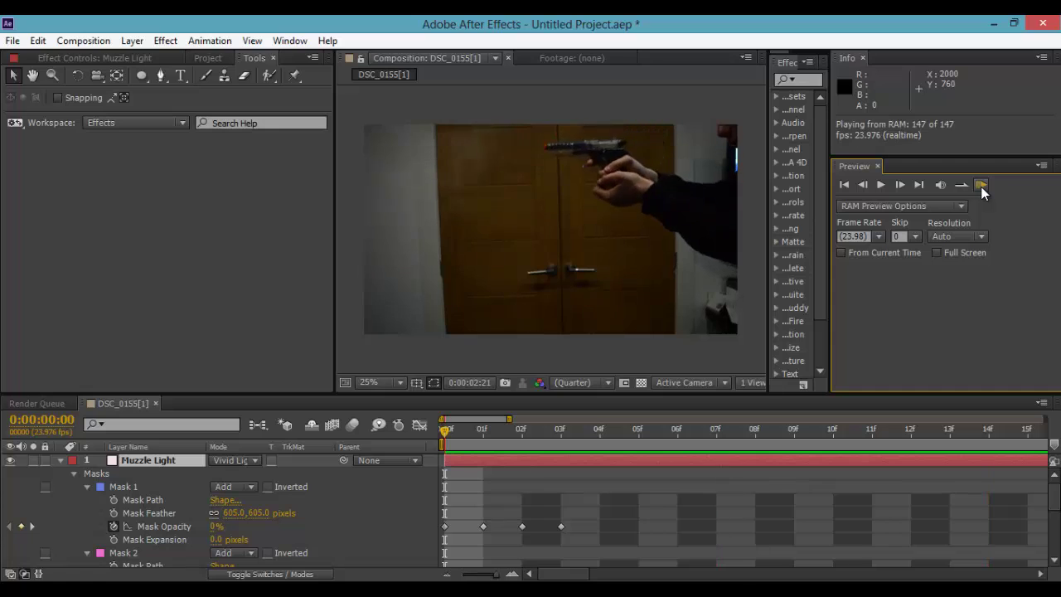
{"action": "left_click", "coordinate": [652, 383]}
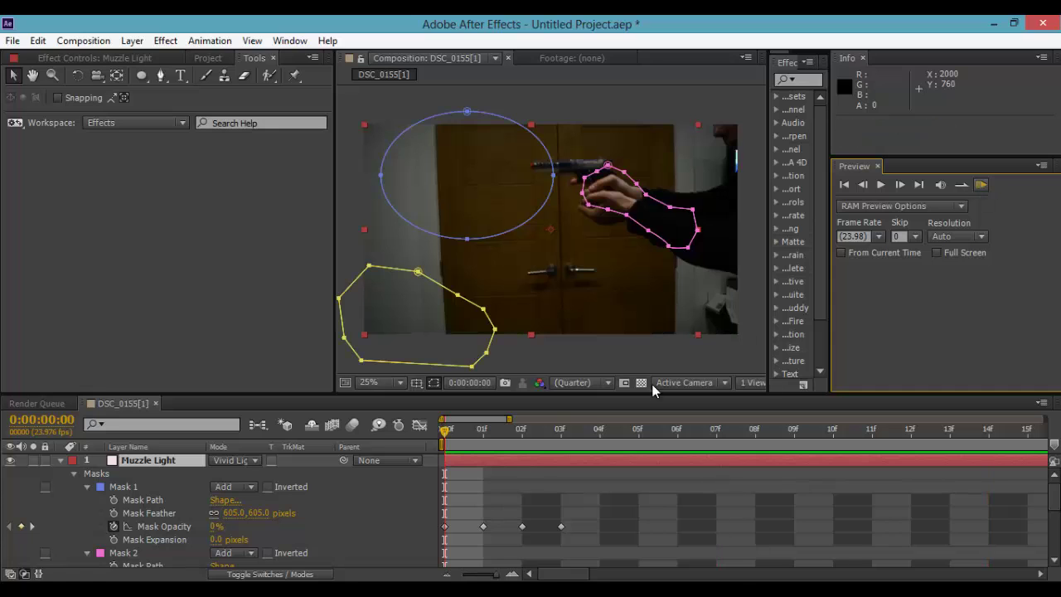
- At 0:00:01:05, reshape Mask 2 by moving its upper vertices up to follow the hand and forearm
{"action": "left_click_drag", "start_coordinate": [444, 431], "coordinate": [639, 494]}
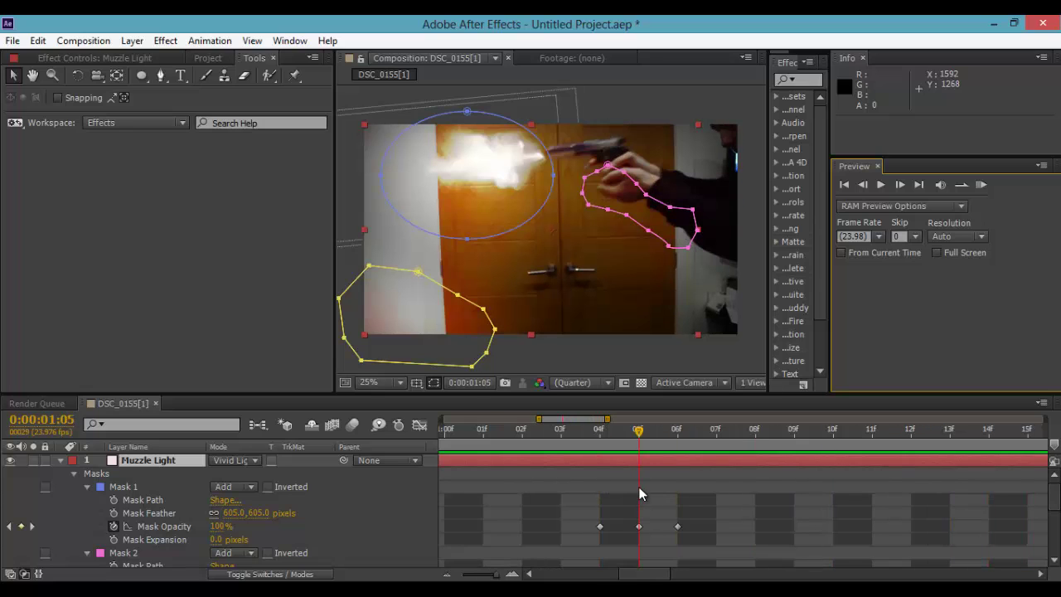
{"action": "left_click", "coordinate": [639, 494]}
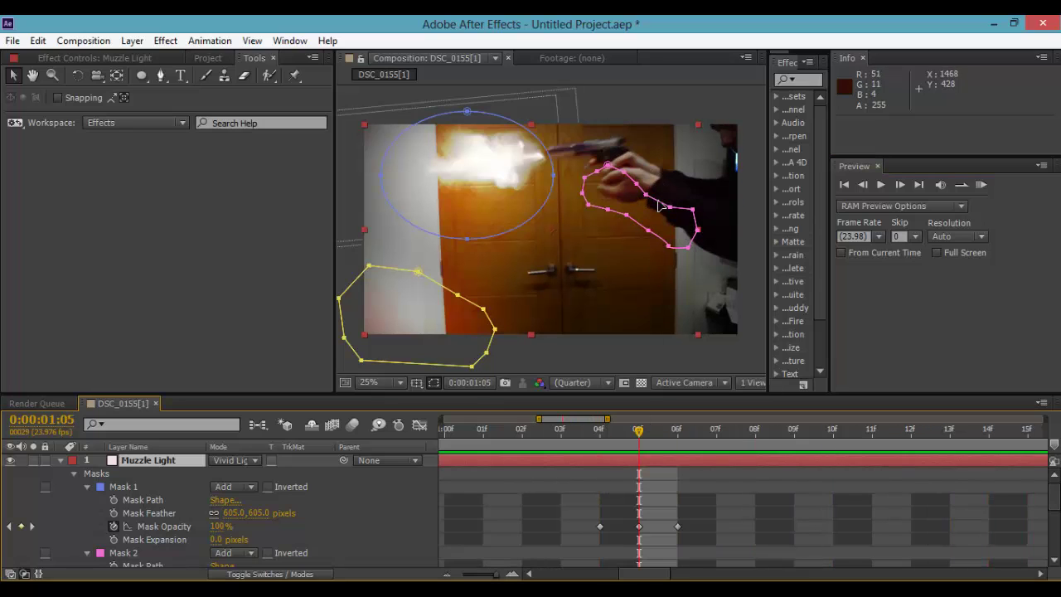
{"action": "left_click", "coordinate": [647, 193]}
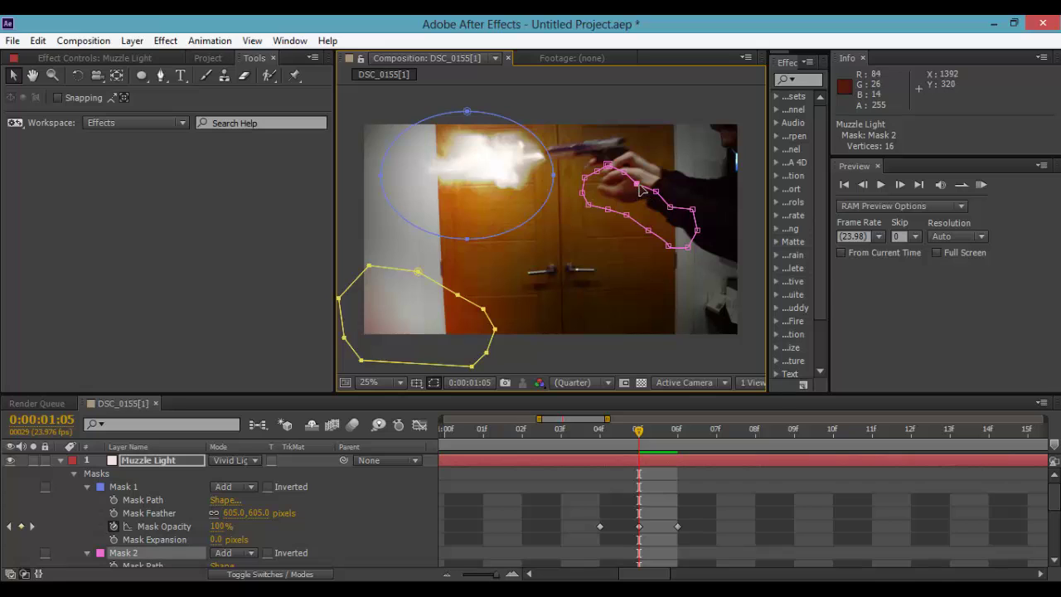
{"action": "left_click_drag", "start_coordinate": [638, 185], "coordinate": [613, 161]}
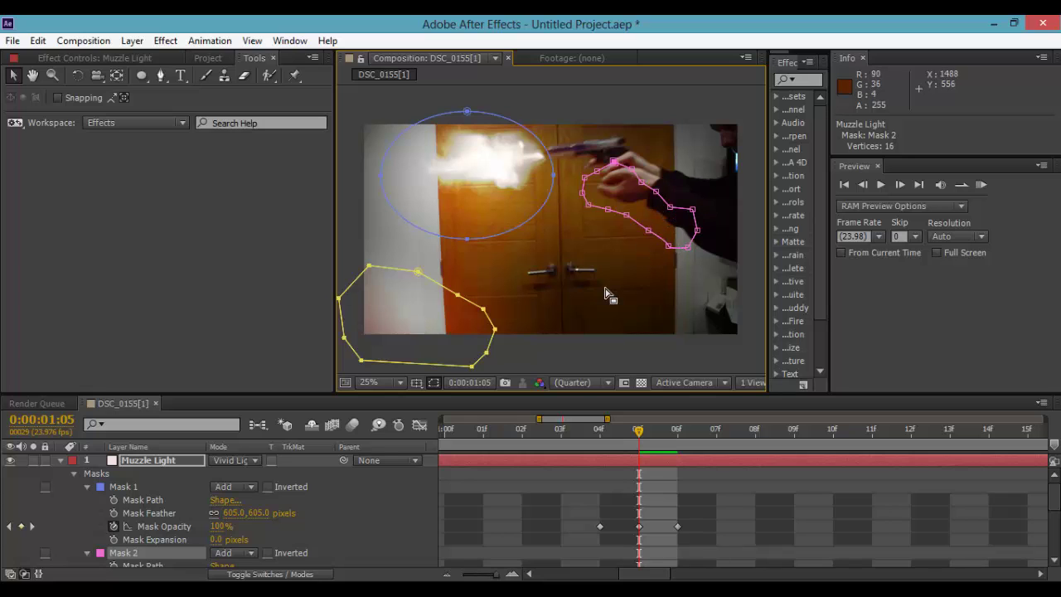
- Reduce the Mask Feather of Mask 2 so the light on the hand and arm has a tighter edge
{"action": "scroll", "coordinate": [277, 494], "scroll_direction": "down", "scroll_amount": 3}
{"action": "left_click", "coordinate": [164, 467]}
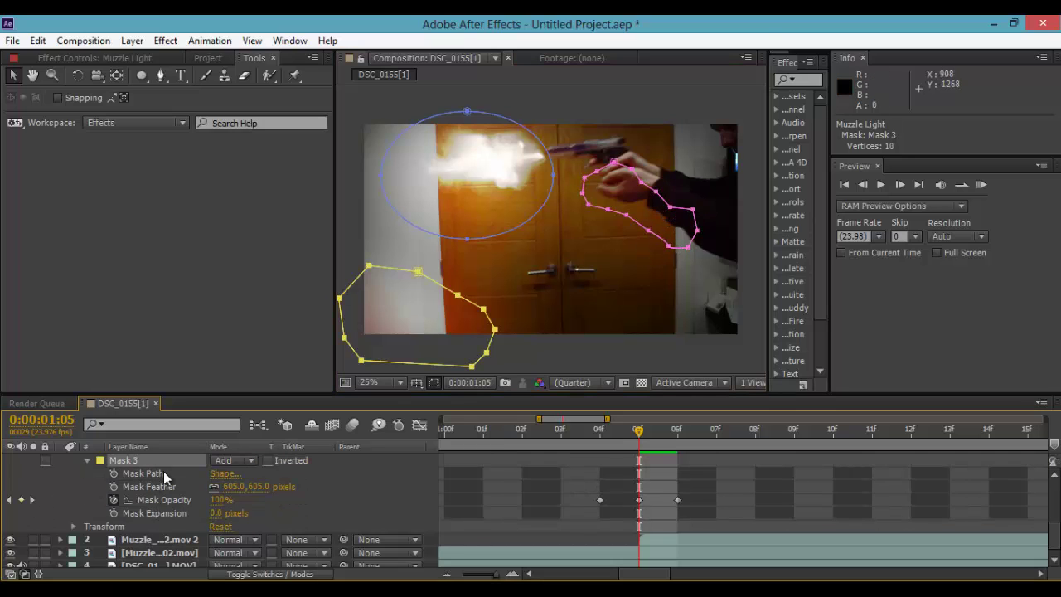
{"action": "scroll", "coordinate": [223, 490], "scroll_direction": "up", "scroll_amount": 3}
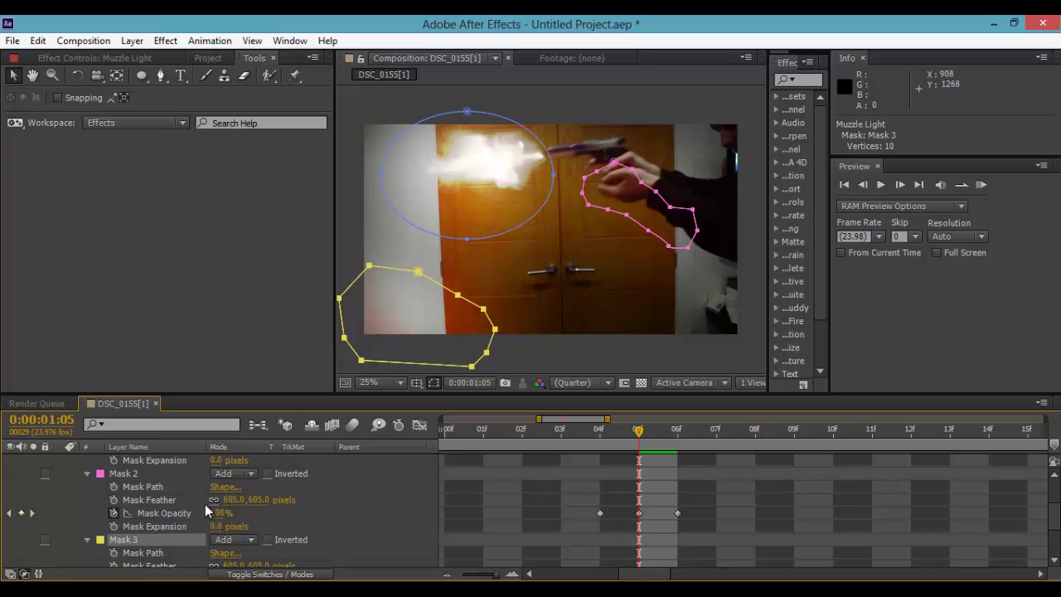
{"action": "left_click", "coordinate": [169, 513]}
{"action": "scroll", "coordinate": [238, 517], "scroll_direction": "down", "scroll_amount": 1}
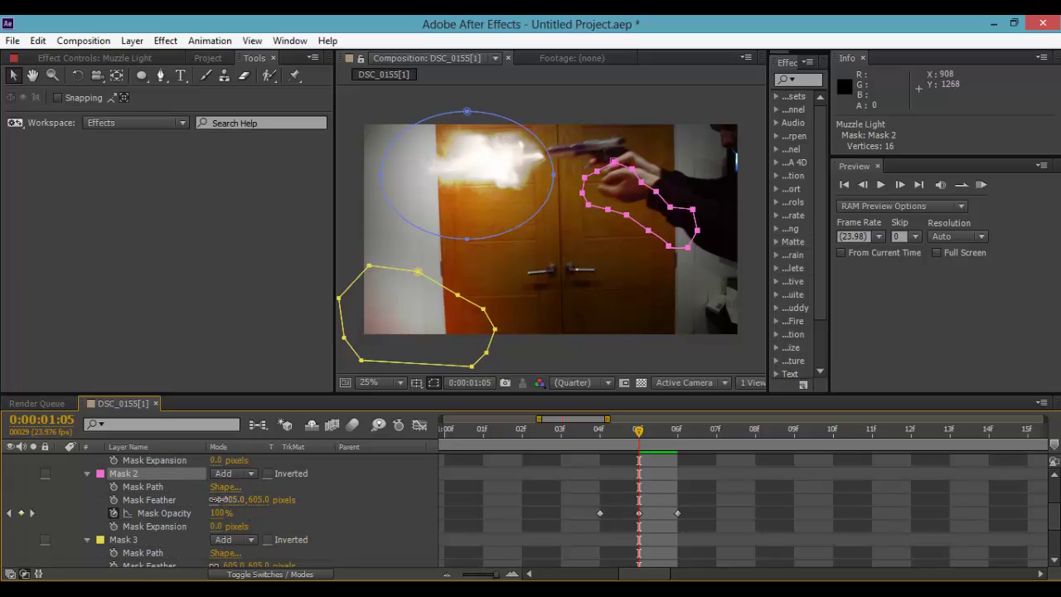
{"action": "left_click_drag", "start_coordinate": [217, 499], "coordinate": [166, 500]}
{"action": "left_click_drag", "start_coordinate": [236, 491], "coordinate": [2, 506]}
{"action": "scroll", "coordinate": [380, 497], "scroll_direction": "up", "scroll_amount": 3}
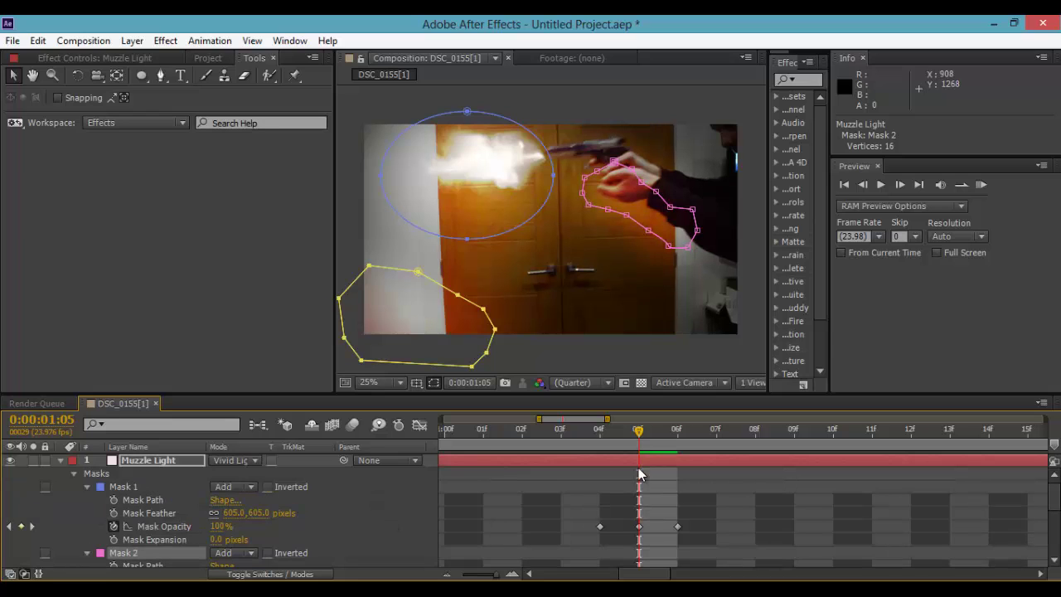
- Play on past the second flash, run a RAM preview of the whole composition, and end at the first frame
{"action": "key", "text": "Page_Down"}
{"action": "key", "text": "space"}
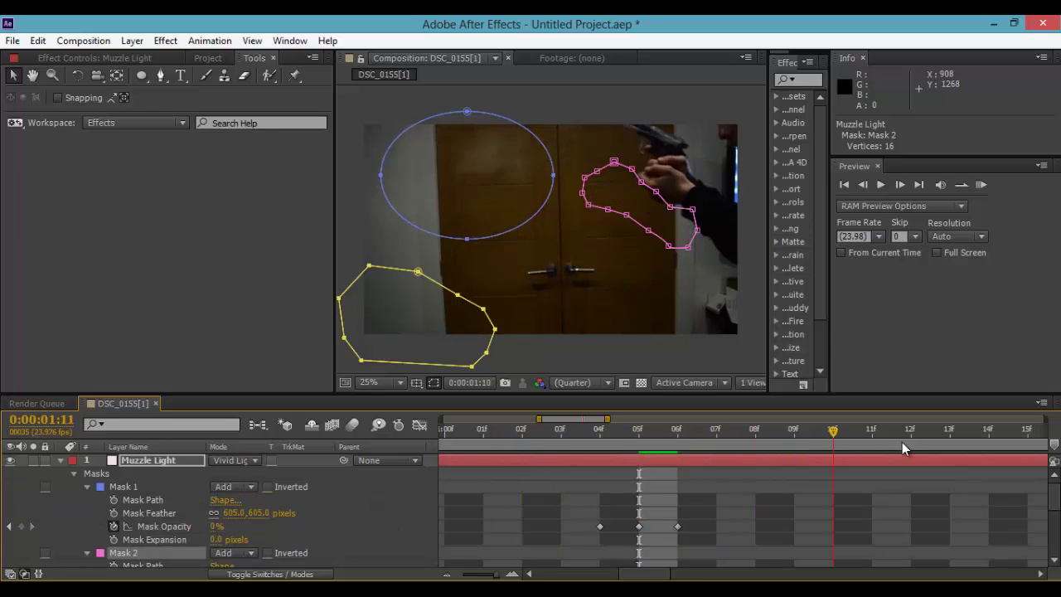
{"action": "left_click", "coordinate": [980, 184]}
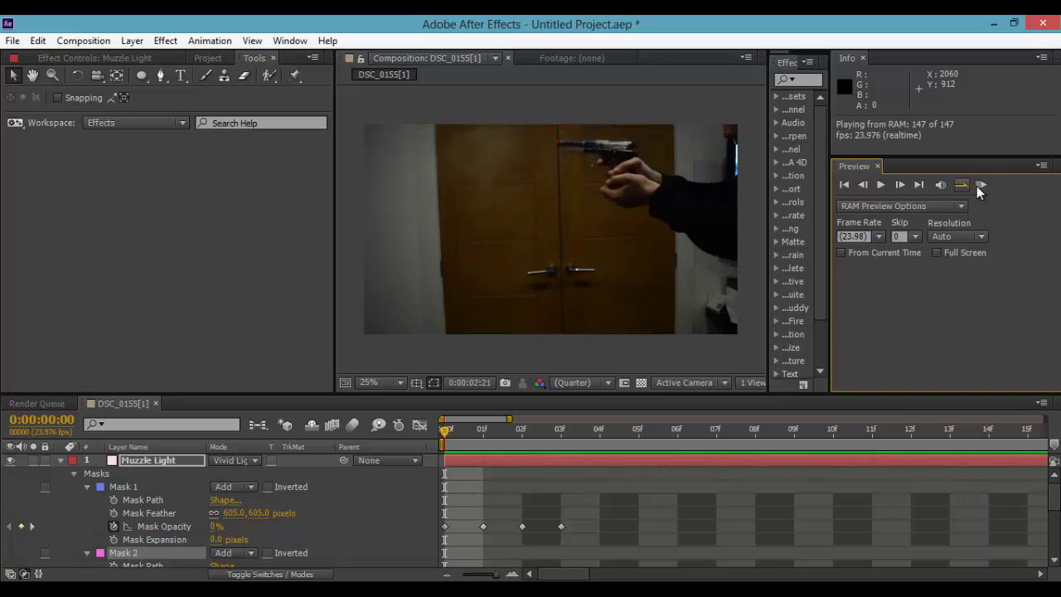
{"action": "key", "text": "space"}
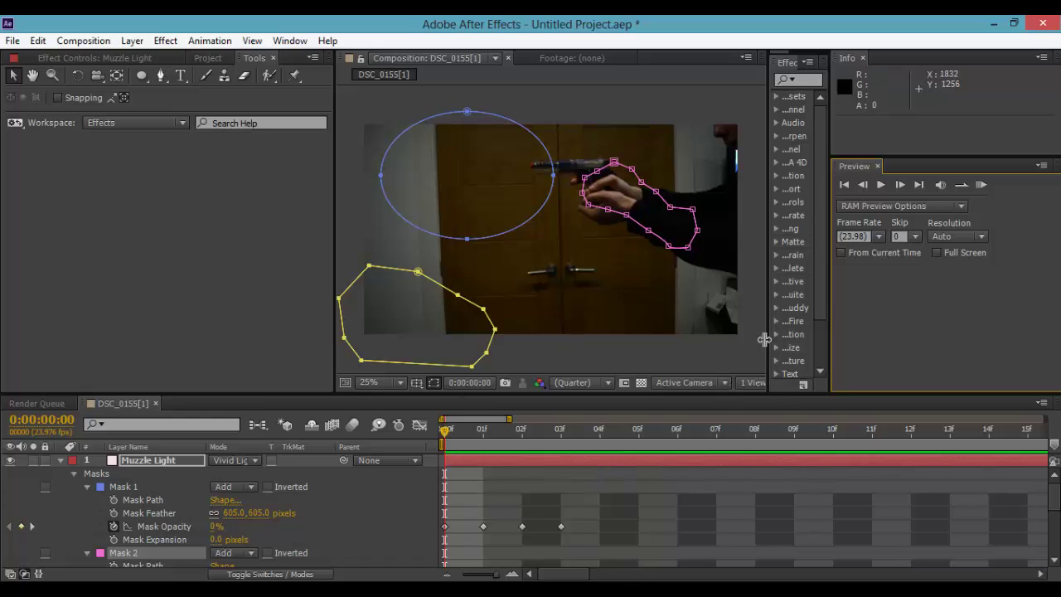
{"action": "left_click_drag", "start_coordinate": [445, 434], "coordinate": [311, 425]}
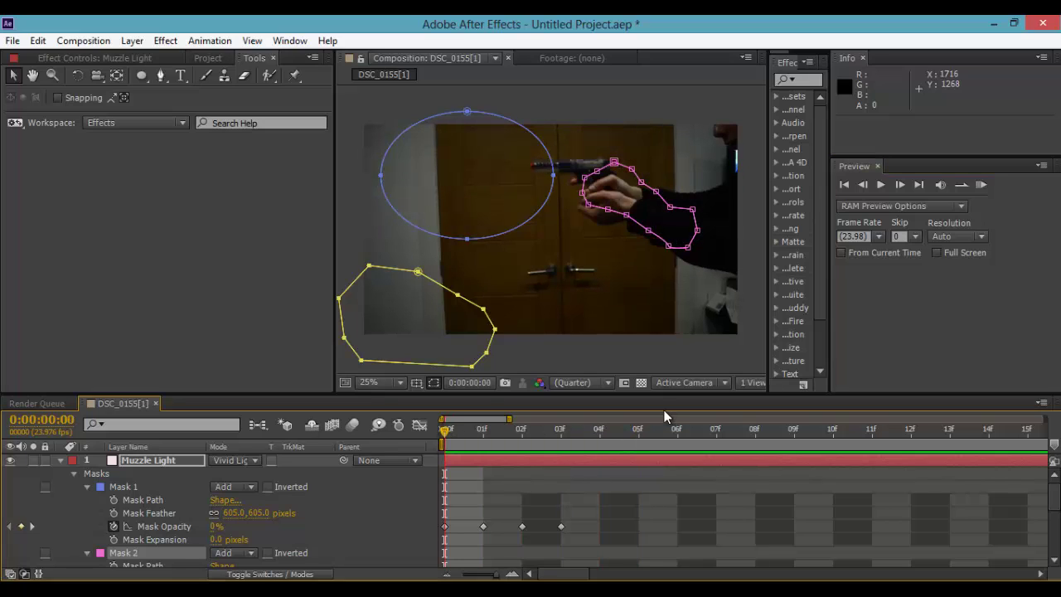